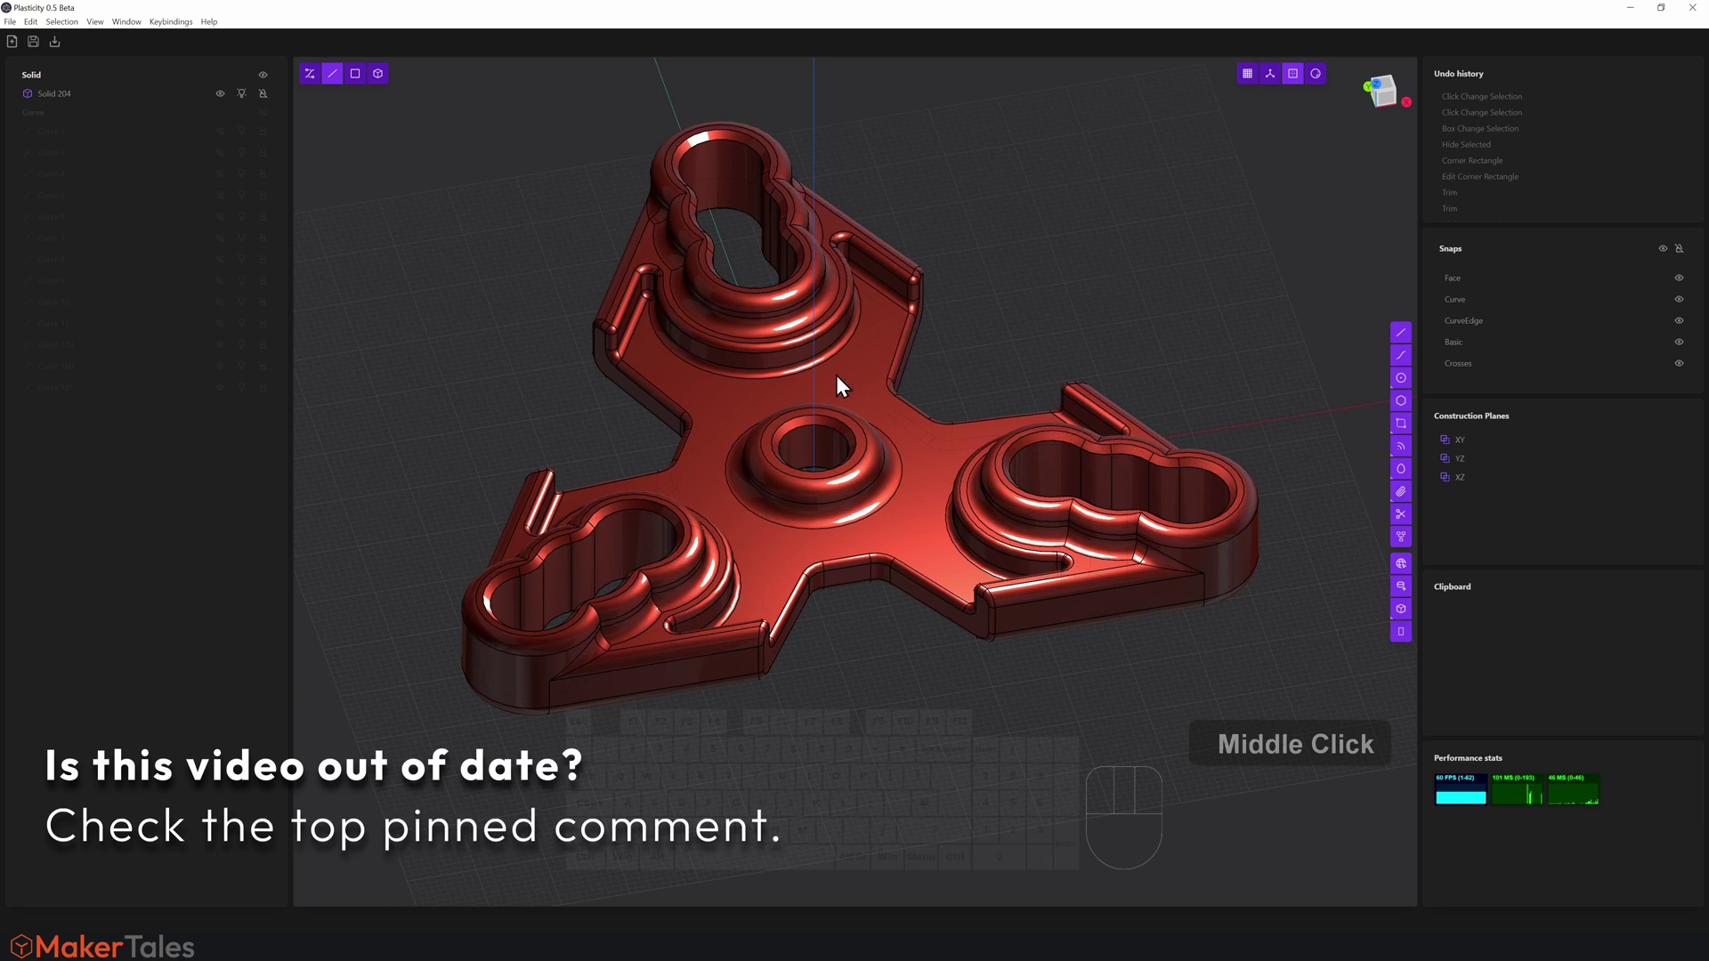
Inspect the finished spinner, then start a new empty document
mouse_move(965, 362)
middle_down()
mouse_move(946, 397)
mouse_move(966, 367)
mouse_move(974, 381)
middle_up()
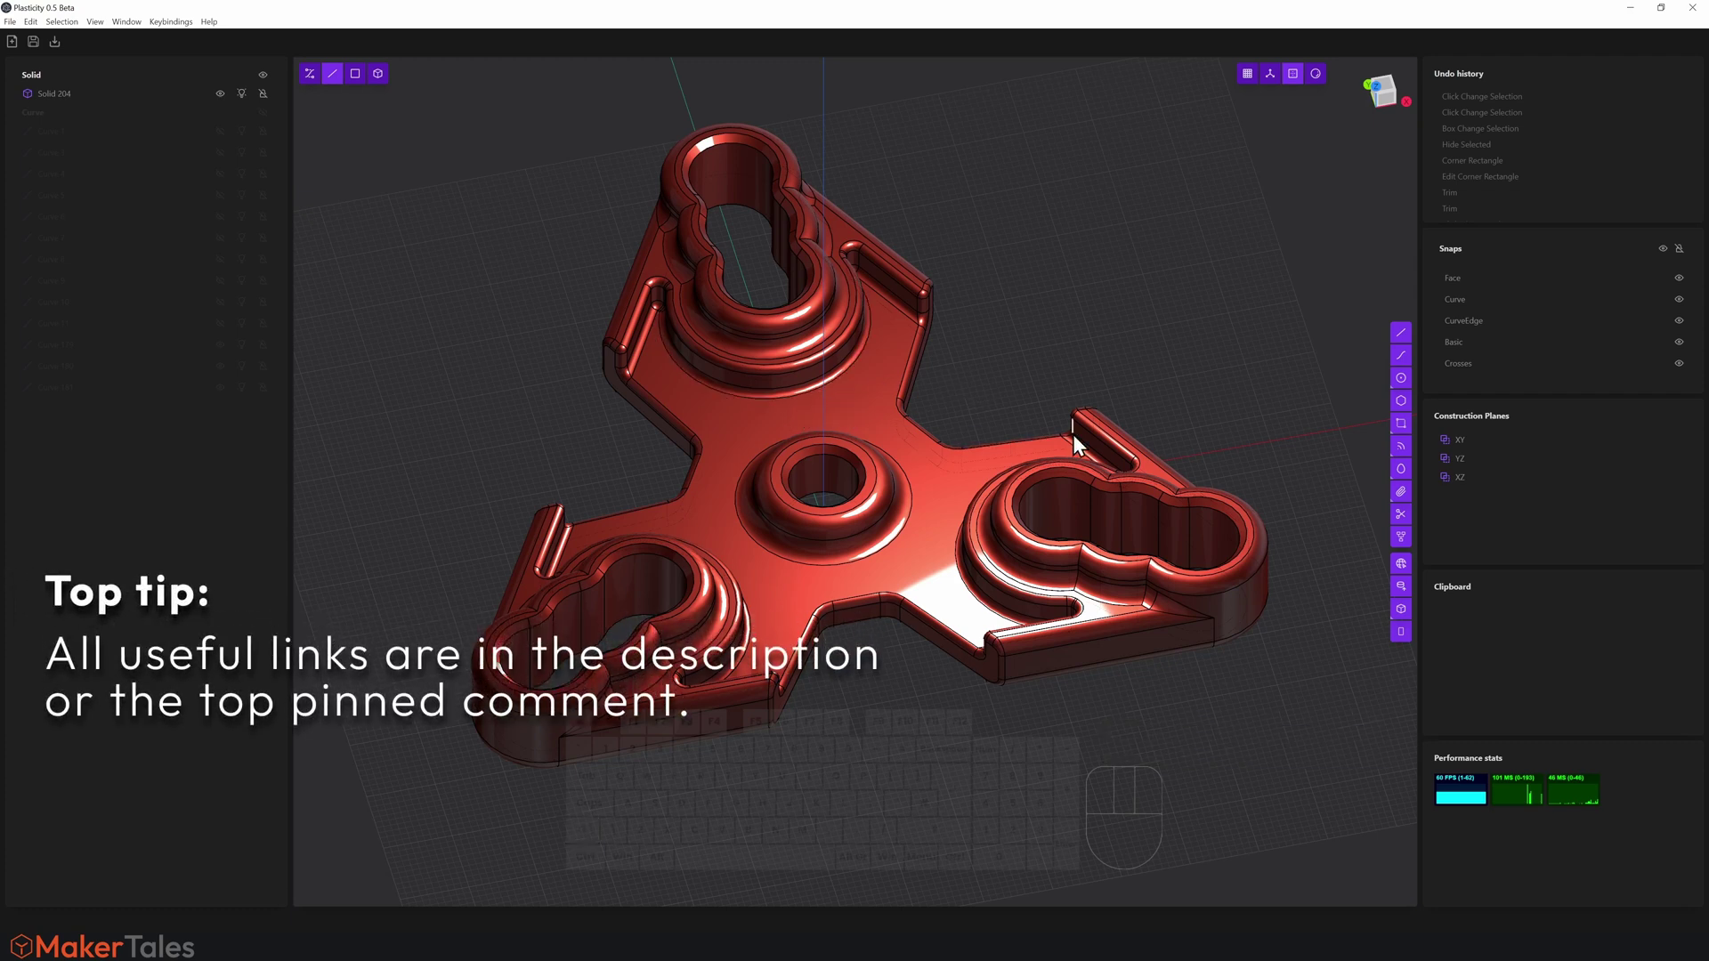
click(981, 400)
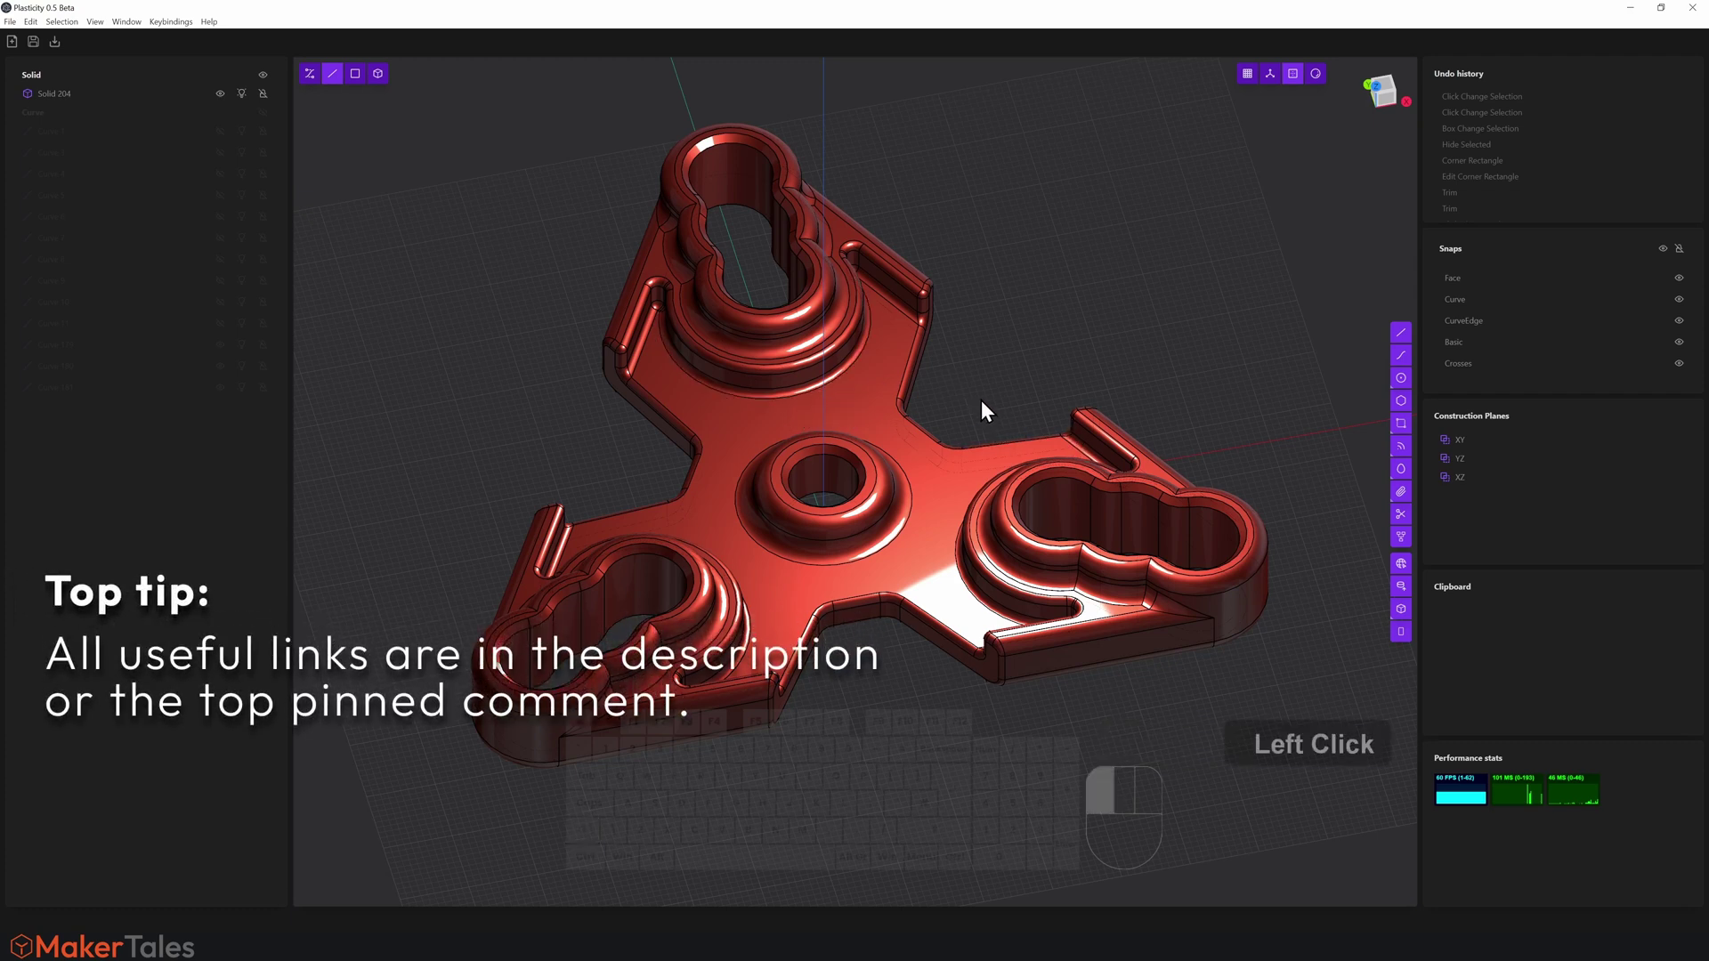
key(ctrl+n)
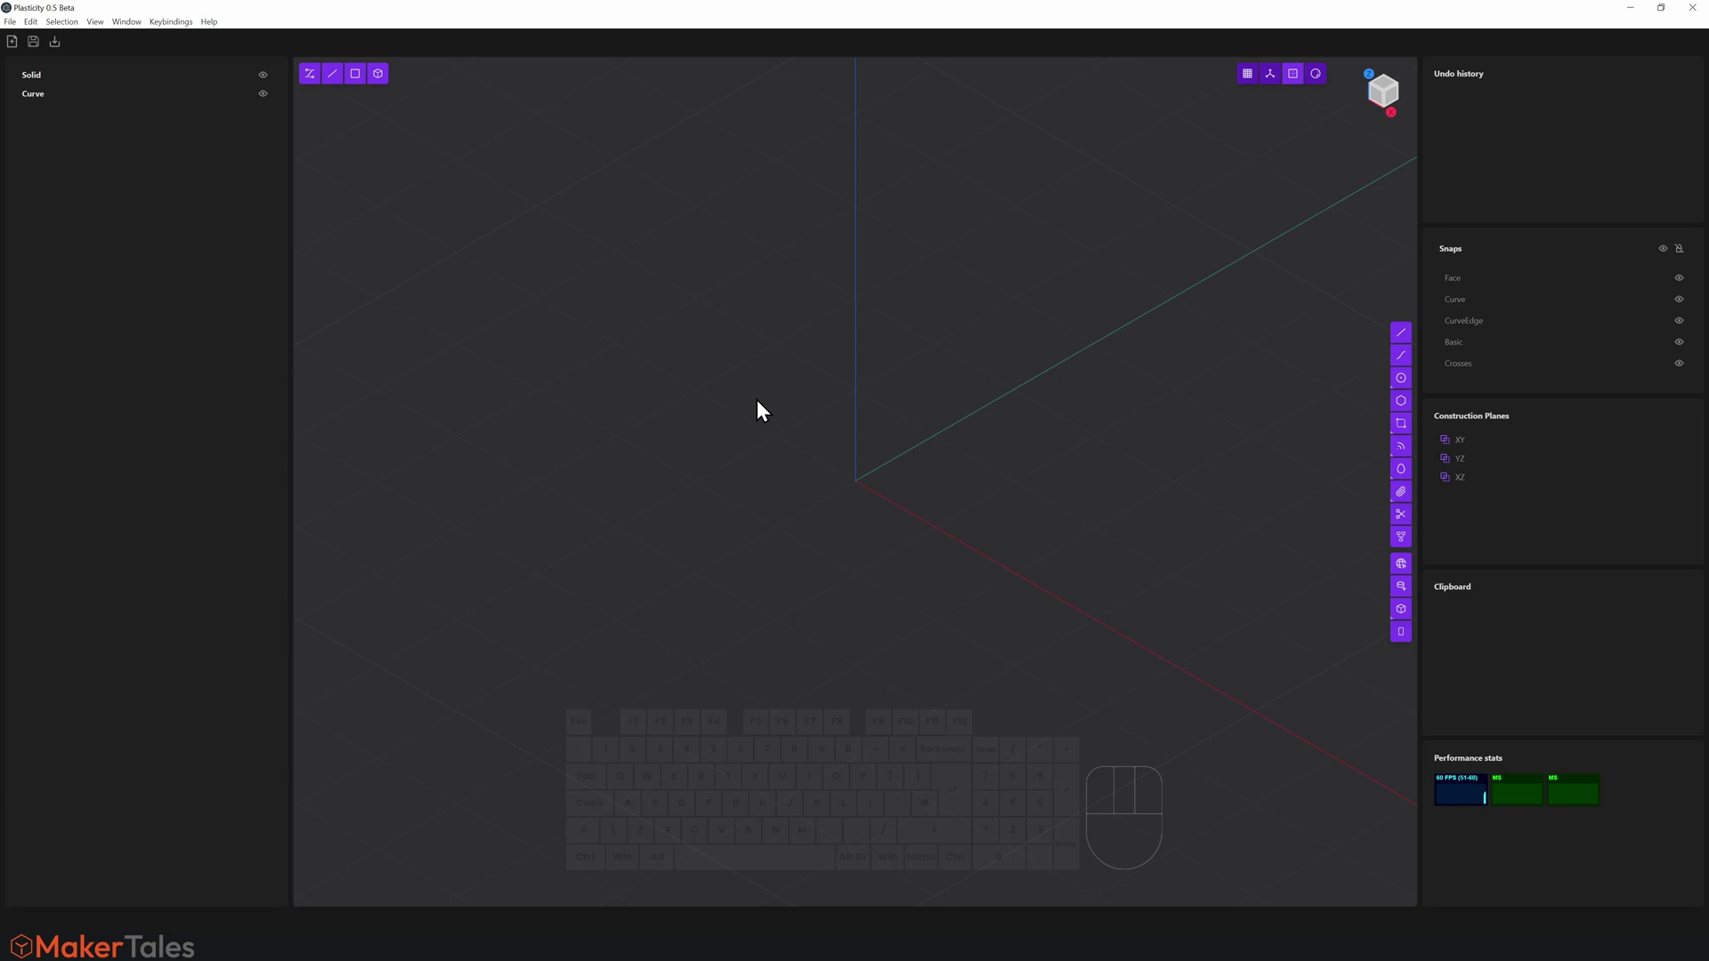
Open the Project 3.c3d file
key(ctrl+o)
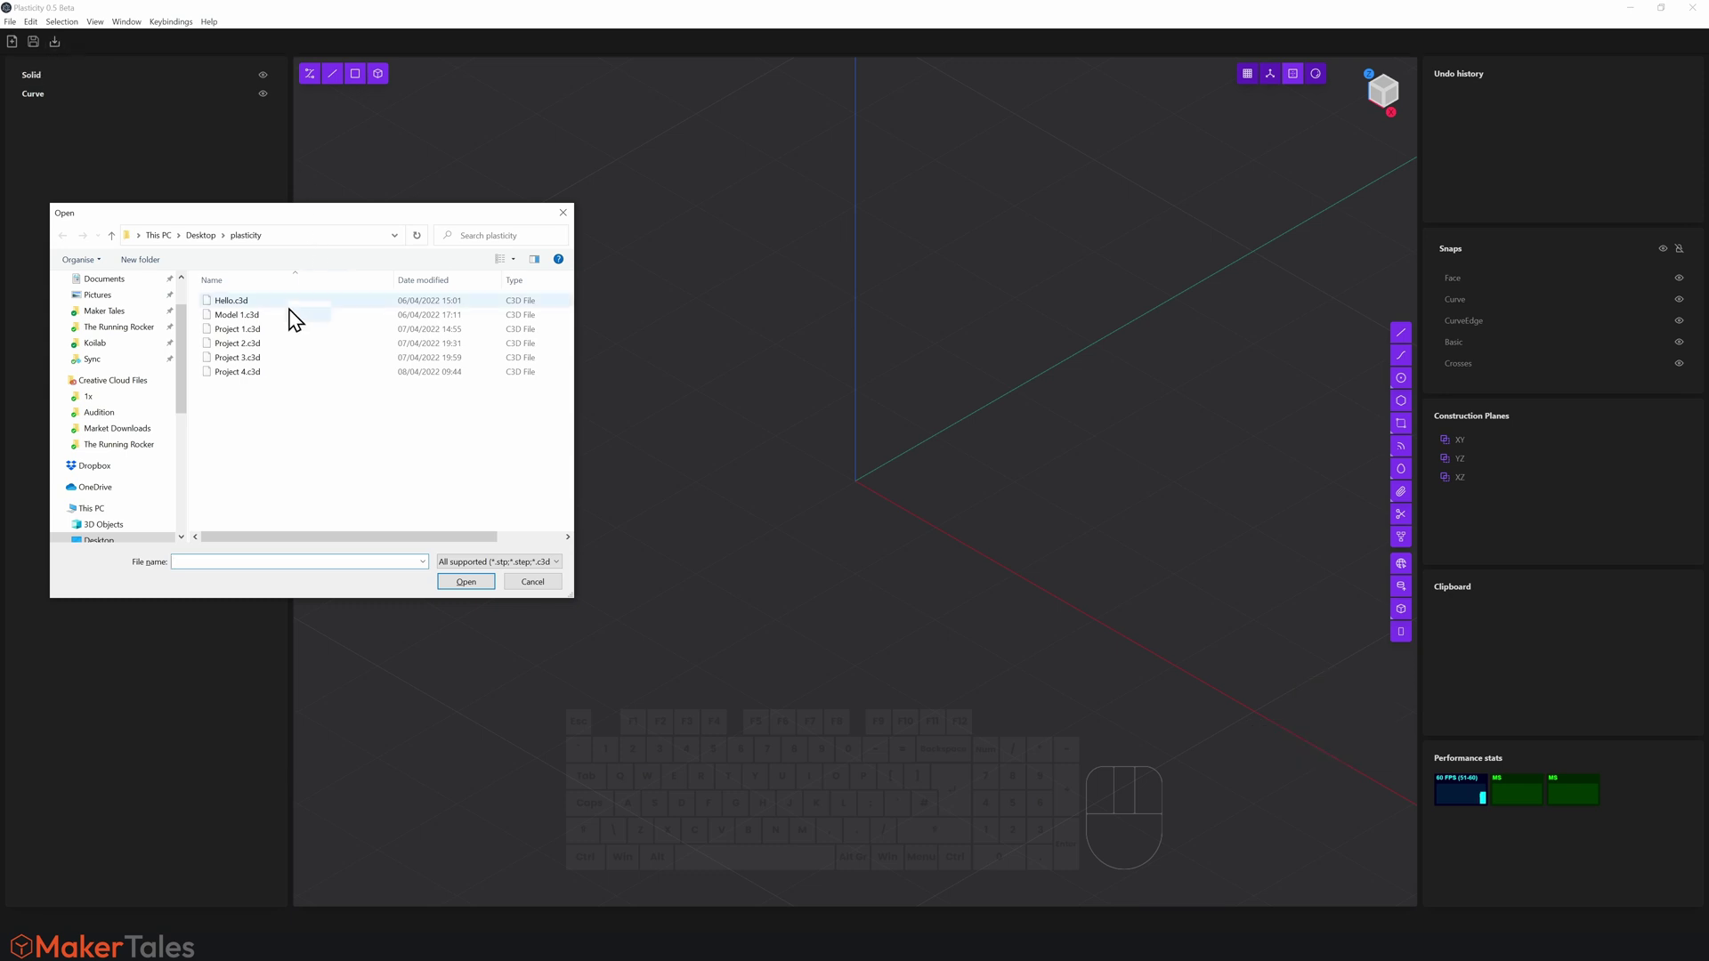
click(238, 359)
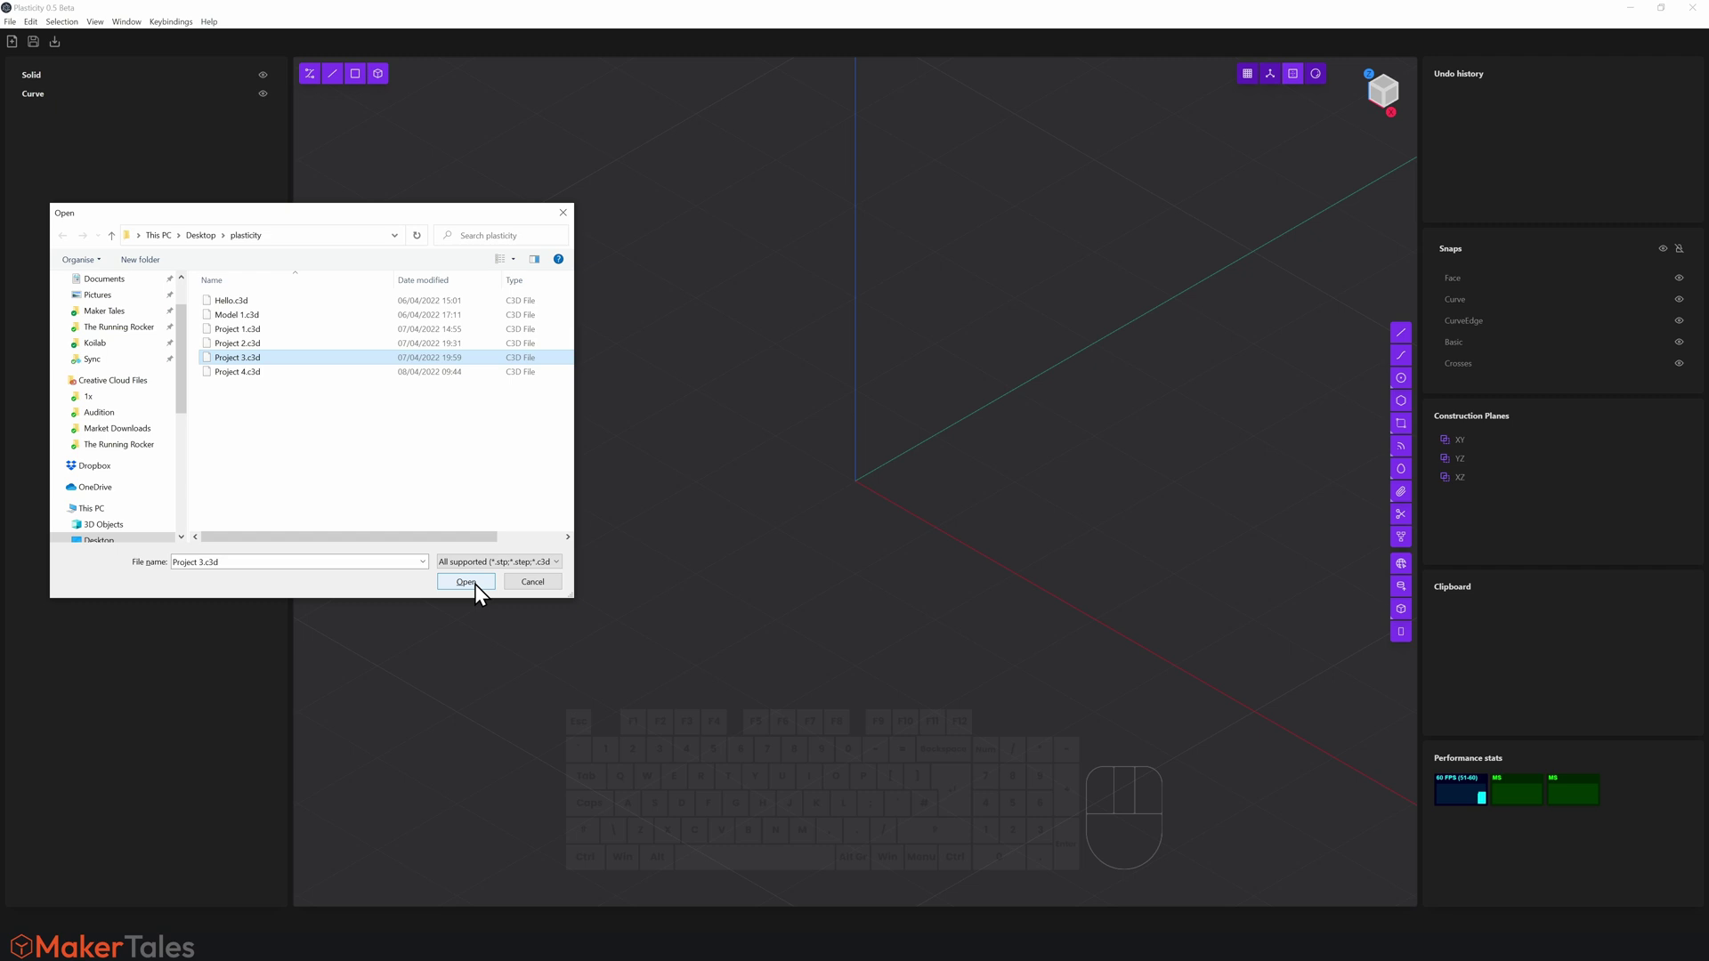
click(465, 582)
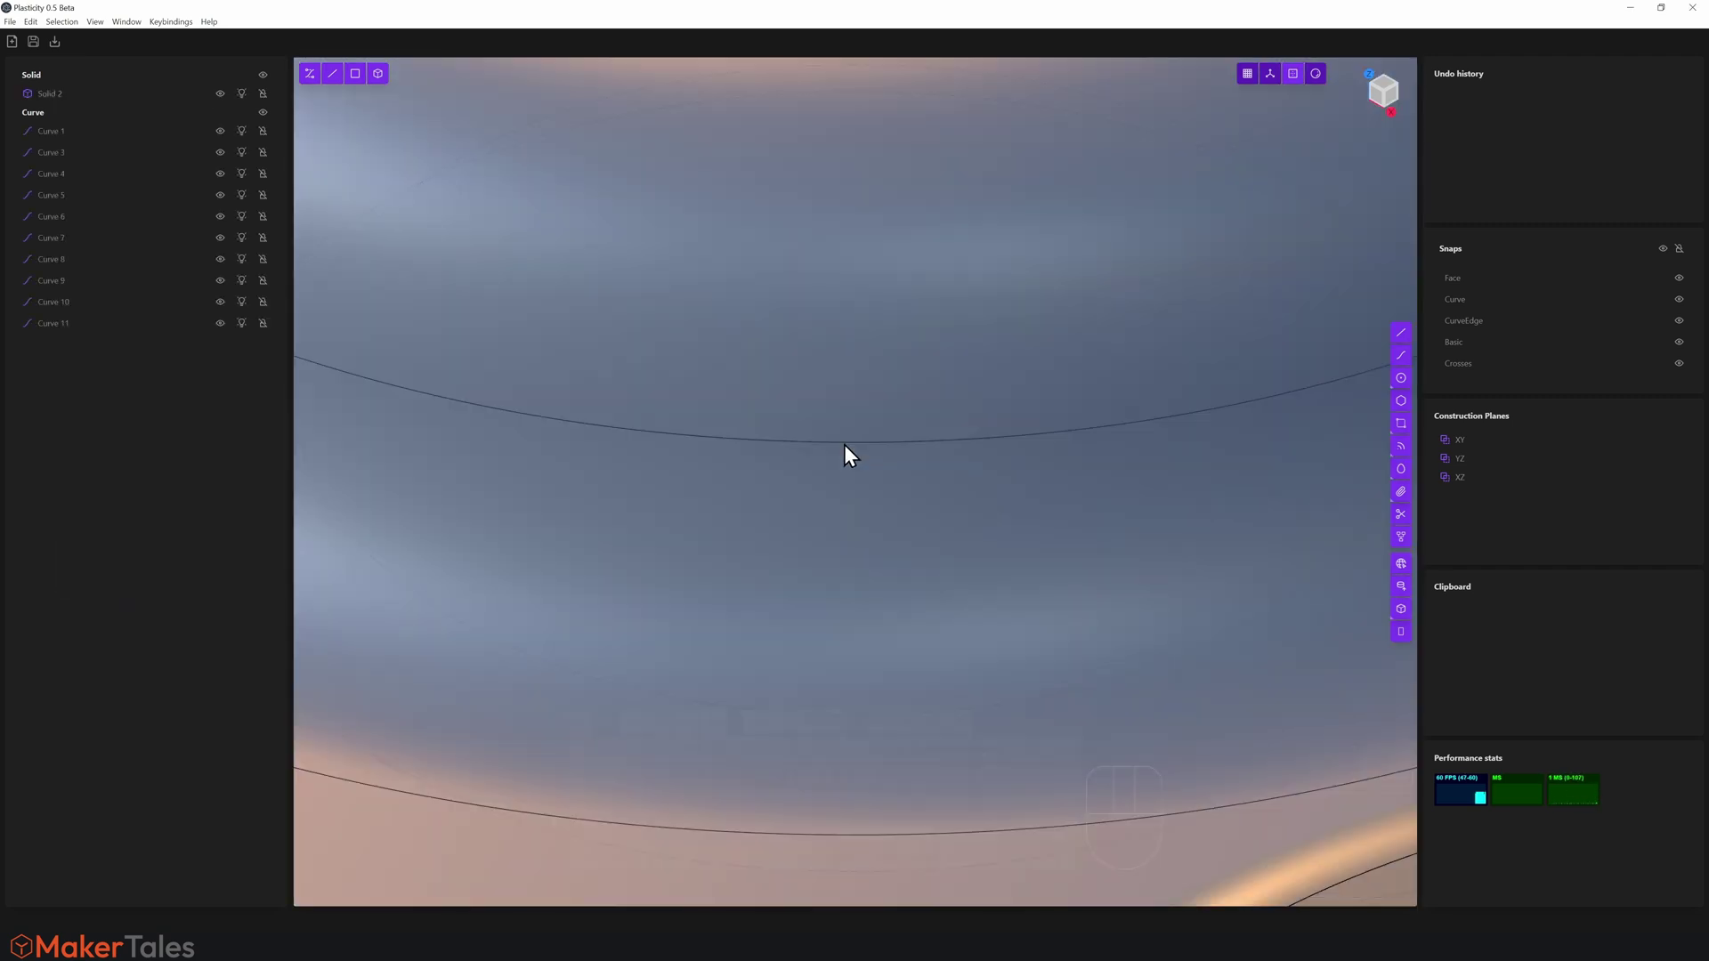
Frame the Project 3 model and box-select the solid with all its curves
key(f)
middle_drag(865, 309, 879, 487)
scroll(890, 445, down, 2)
shift+middle_drag(893, 420, 1082, 411)
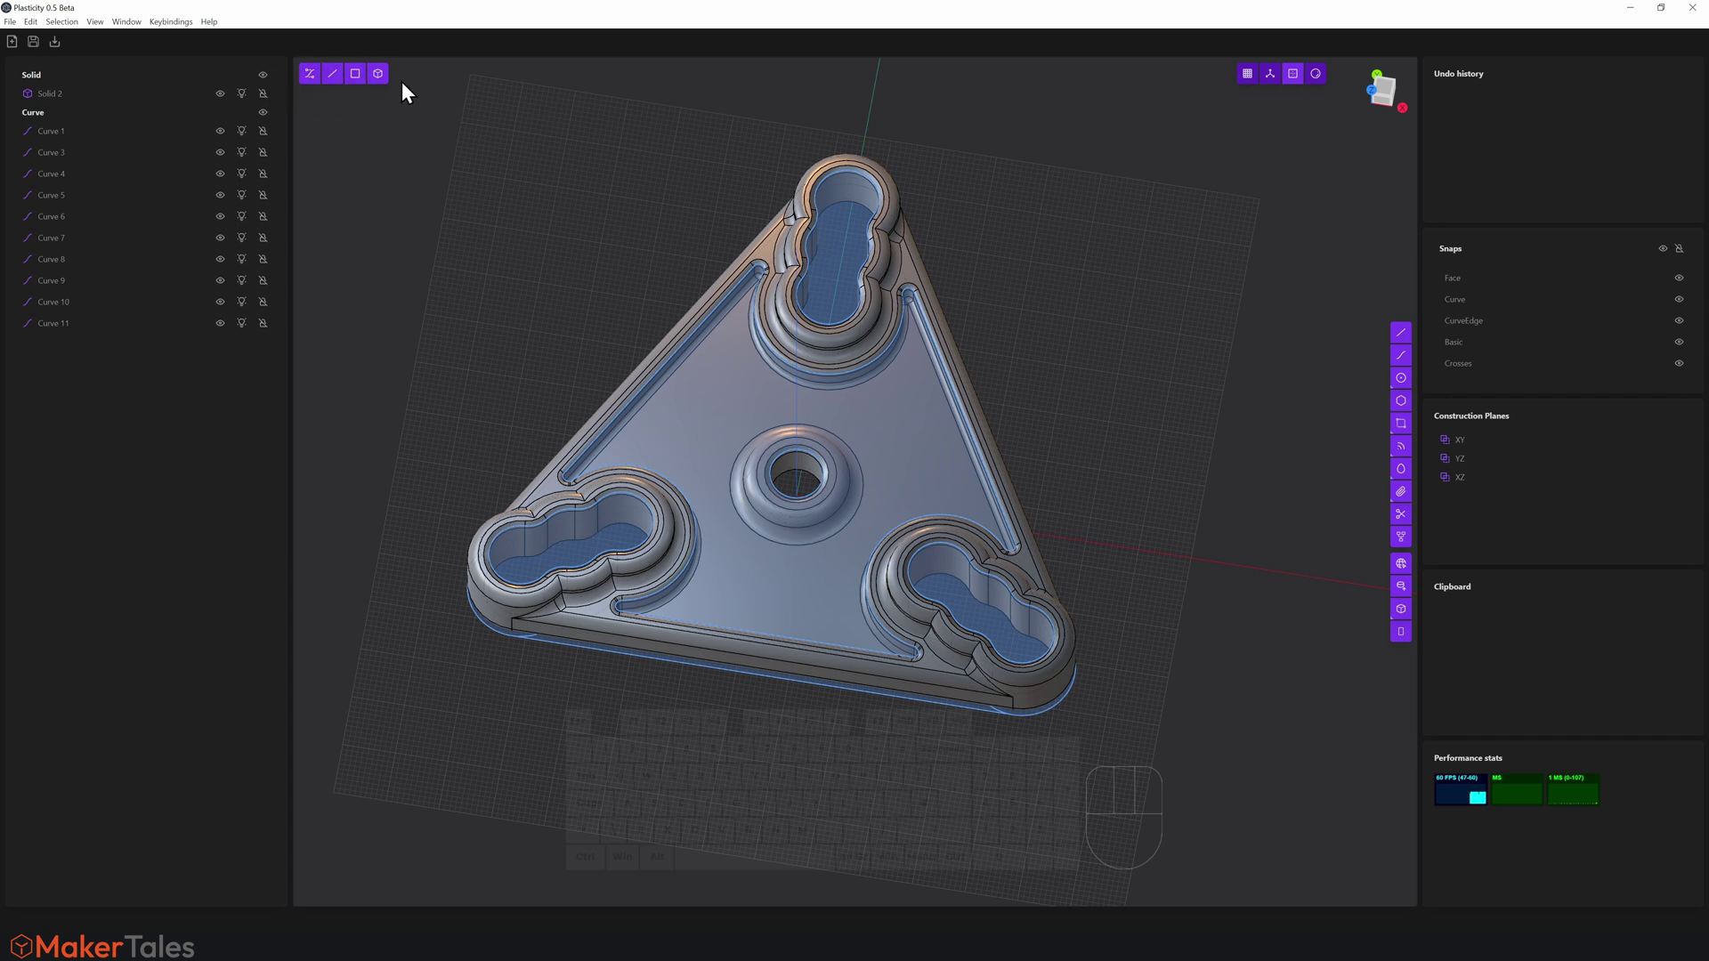
drag(1151, 141, 435, 817)
Hide the spinner solid and its curves, then view the empty grid at an angle
key(e)
key(h)
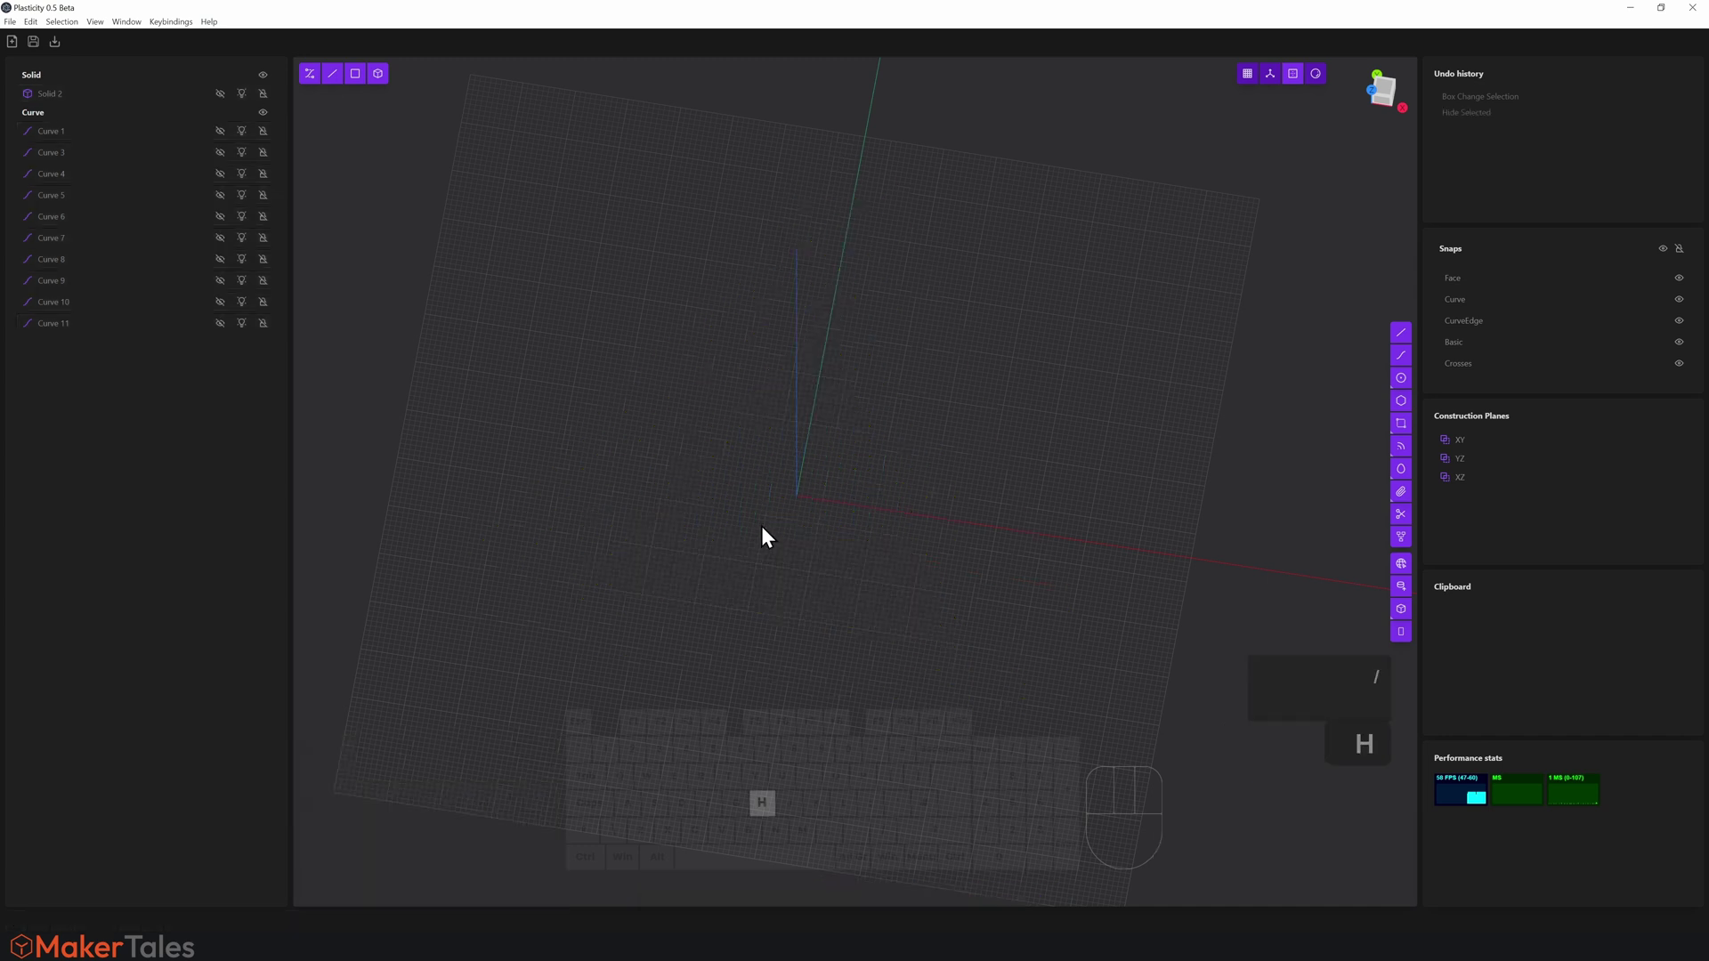
click(846, 552)
scroll(837, 567, up, 3)
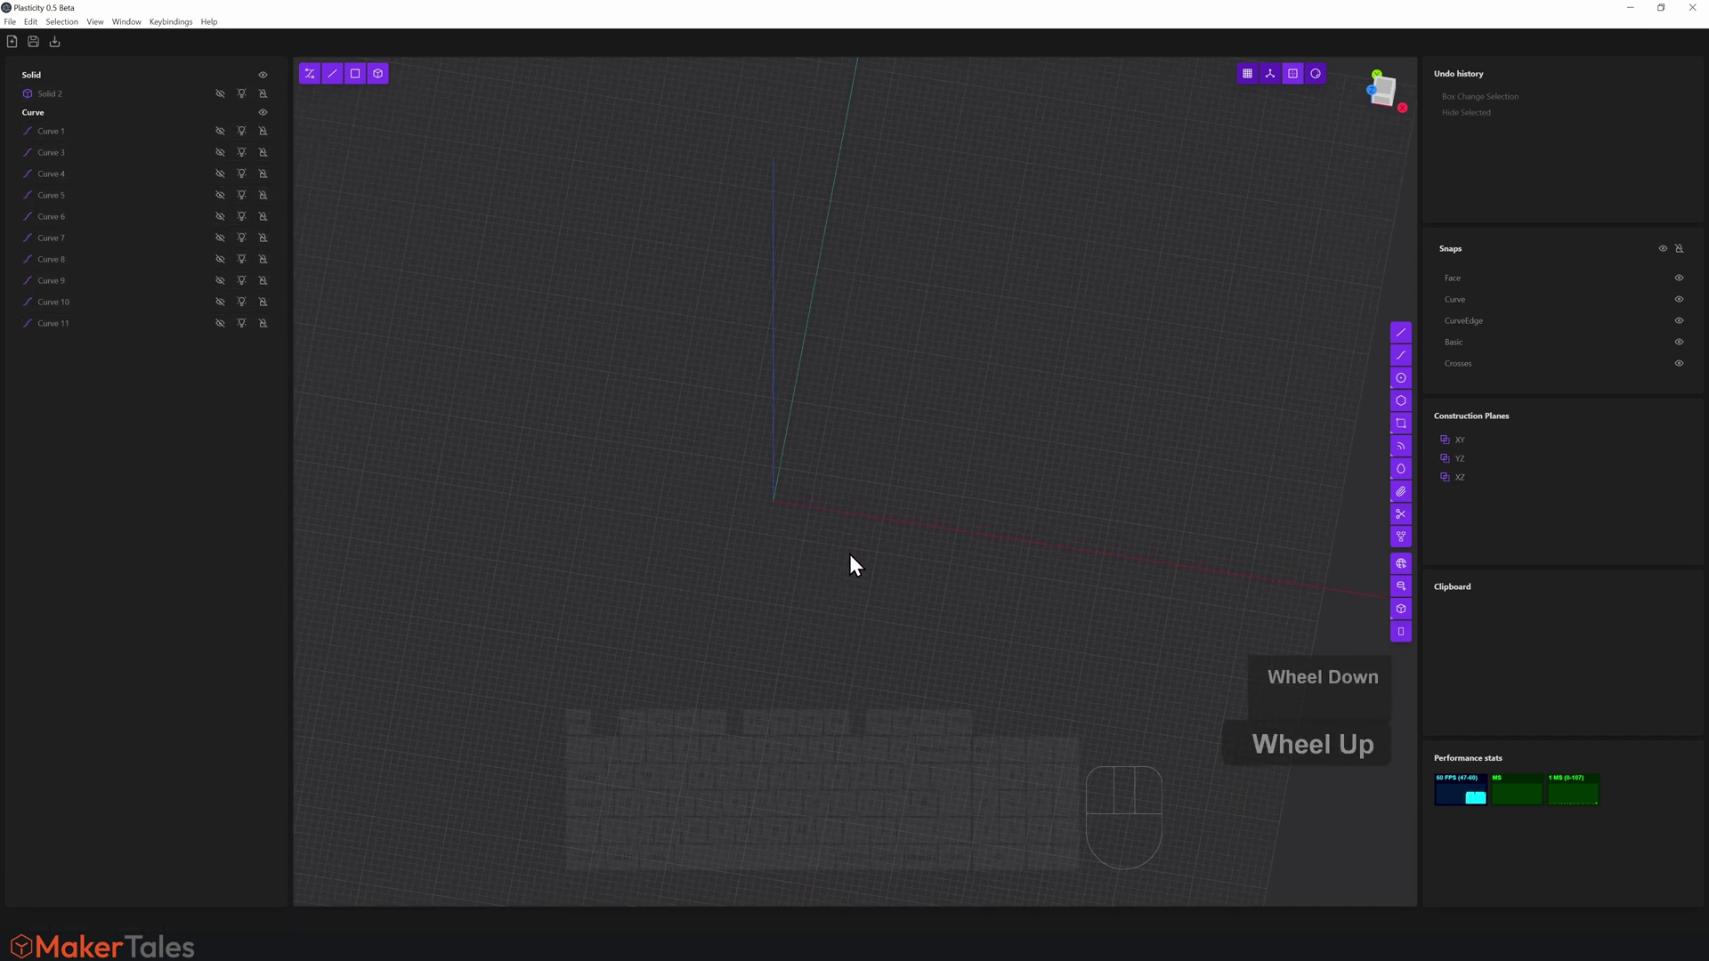
middle_drag(835, 557, 889, 561)
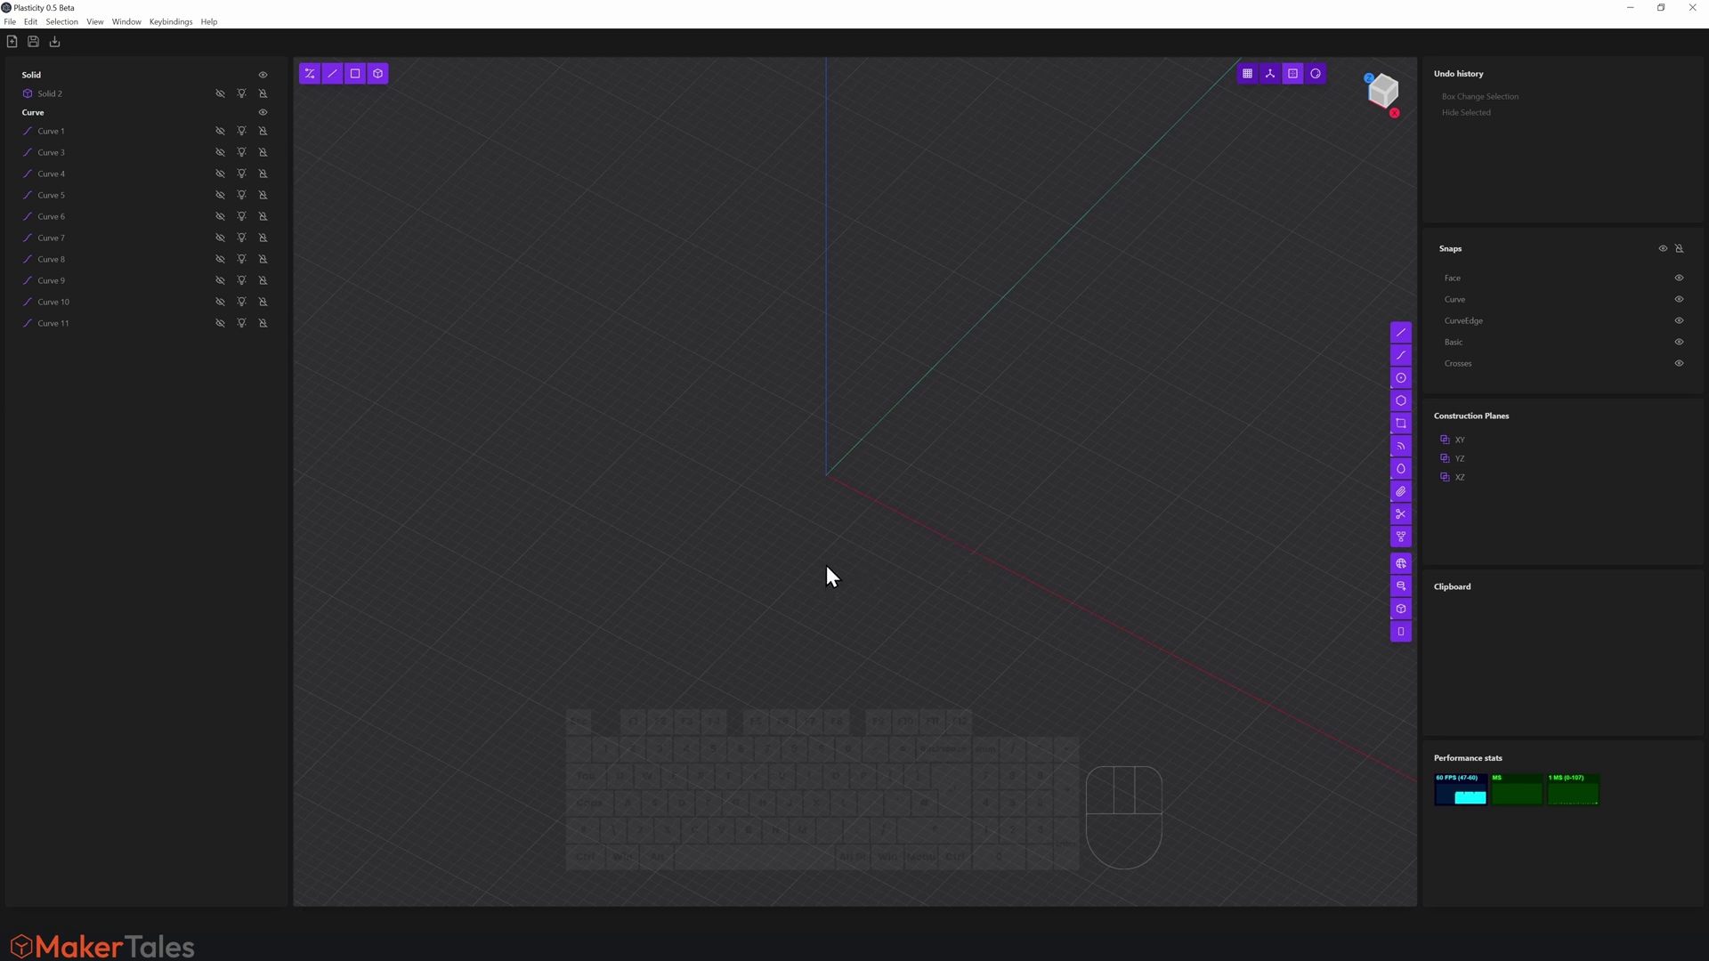
mouse_move(817, 575)
middle_down()
mouse_move(908, 561)
mouse_move(870, 536)
mouse_move(823, 552)
mouse_move(803, 612)
mouse_move(819, 539)
mouse_move(851, 532)
mouse_move(822, 555)
middle_up()
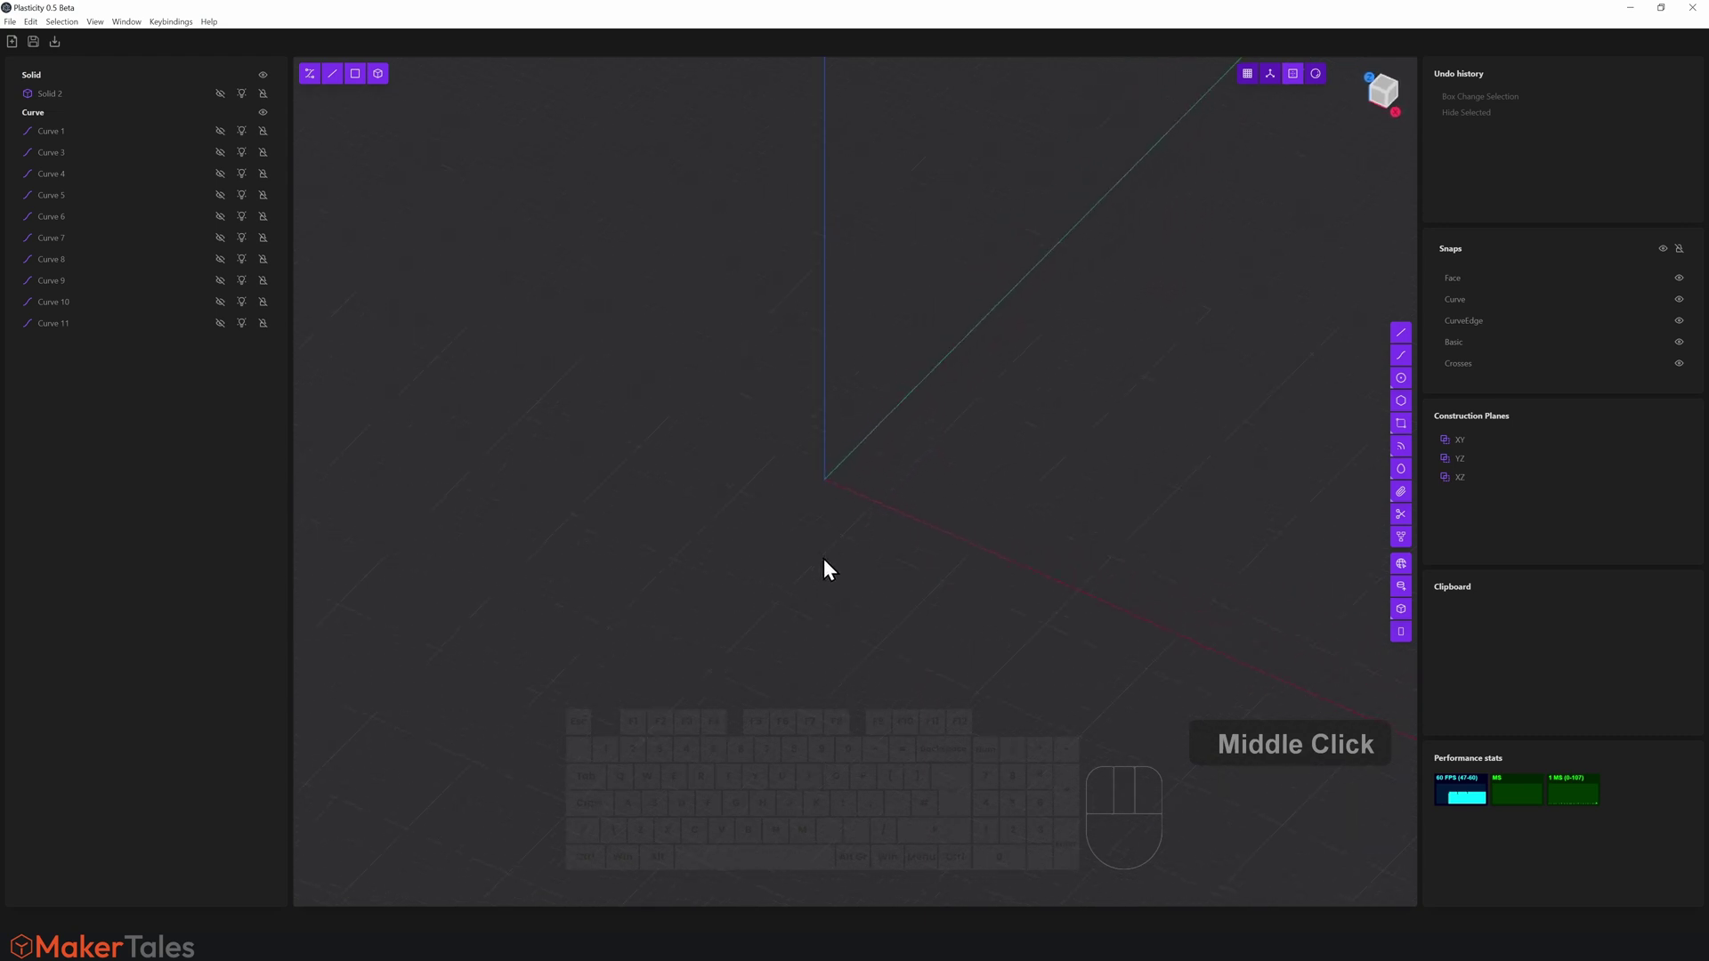
Draw a corner rectangle from the origin, 30 wide by 5 long
click(1402, 425)
click(825, 479)
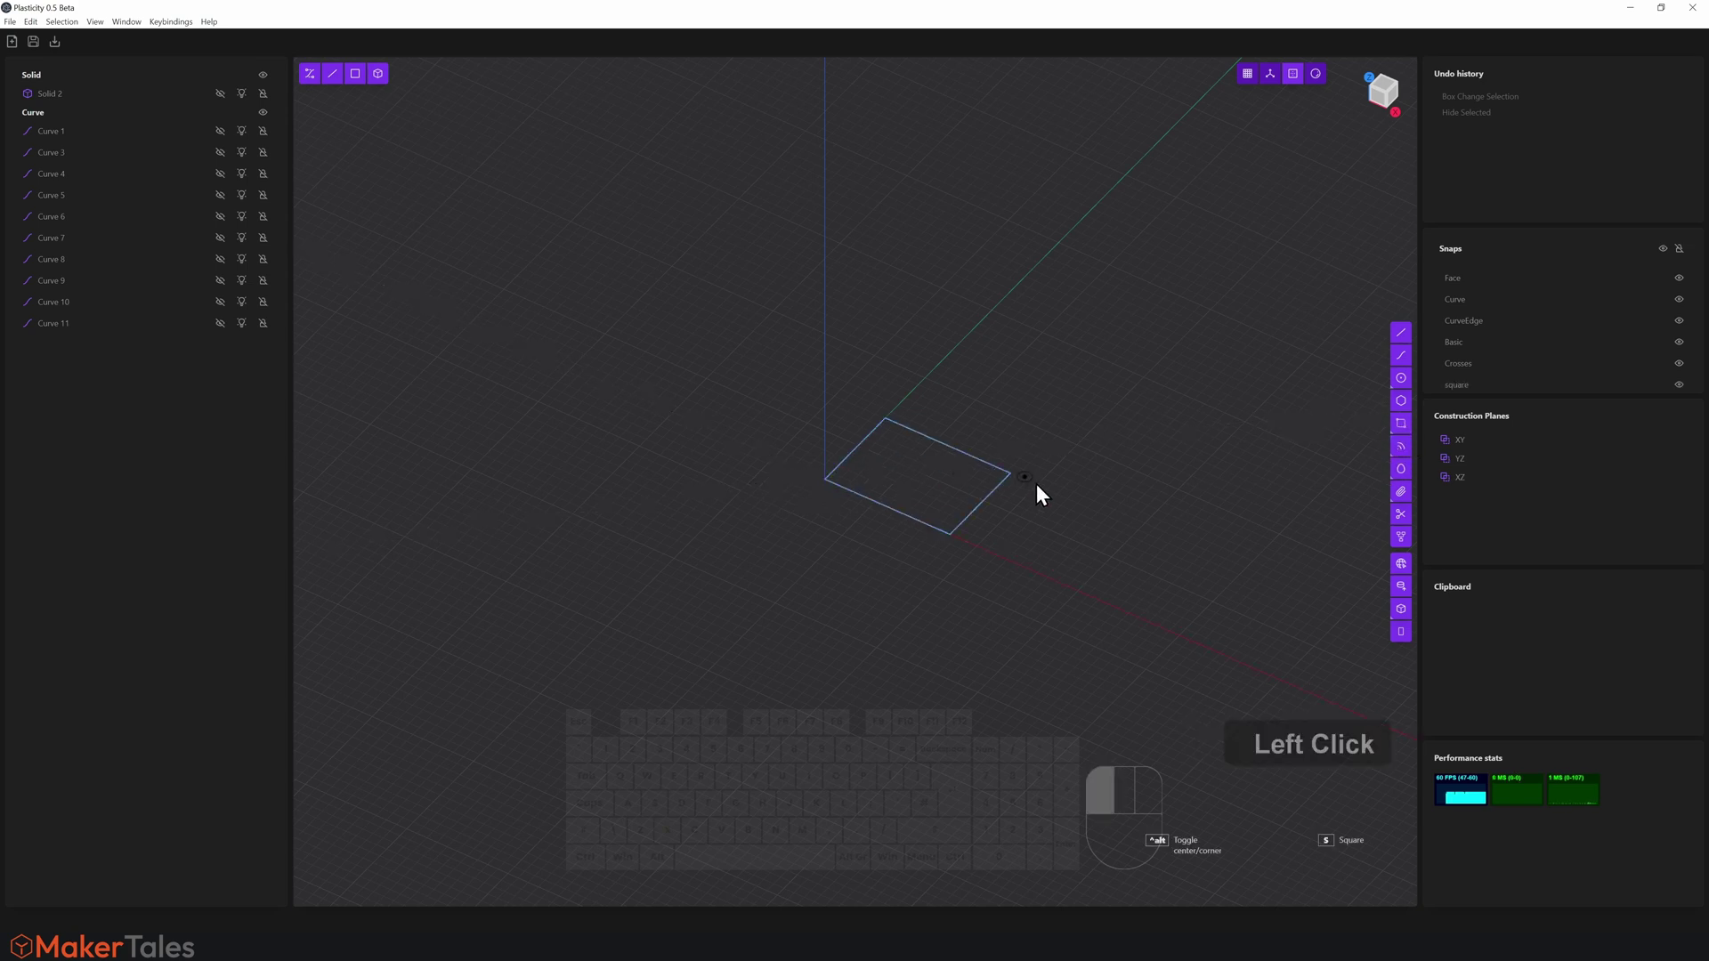
click(1066, 504)
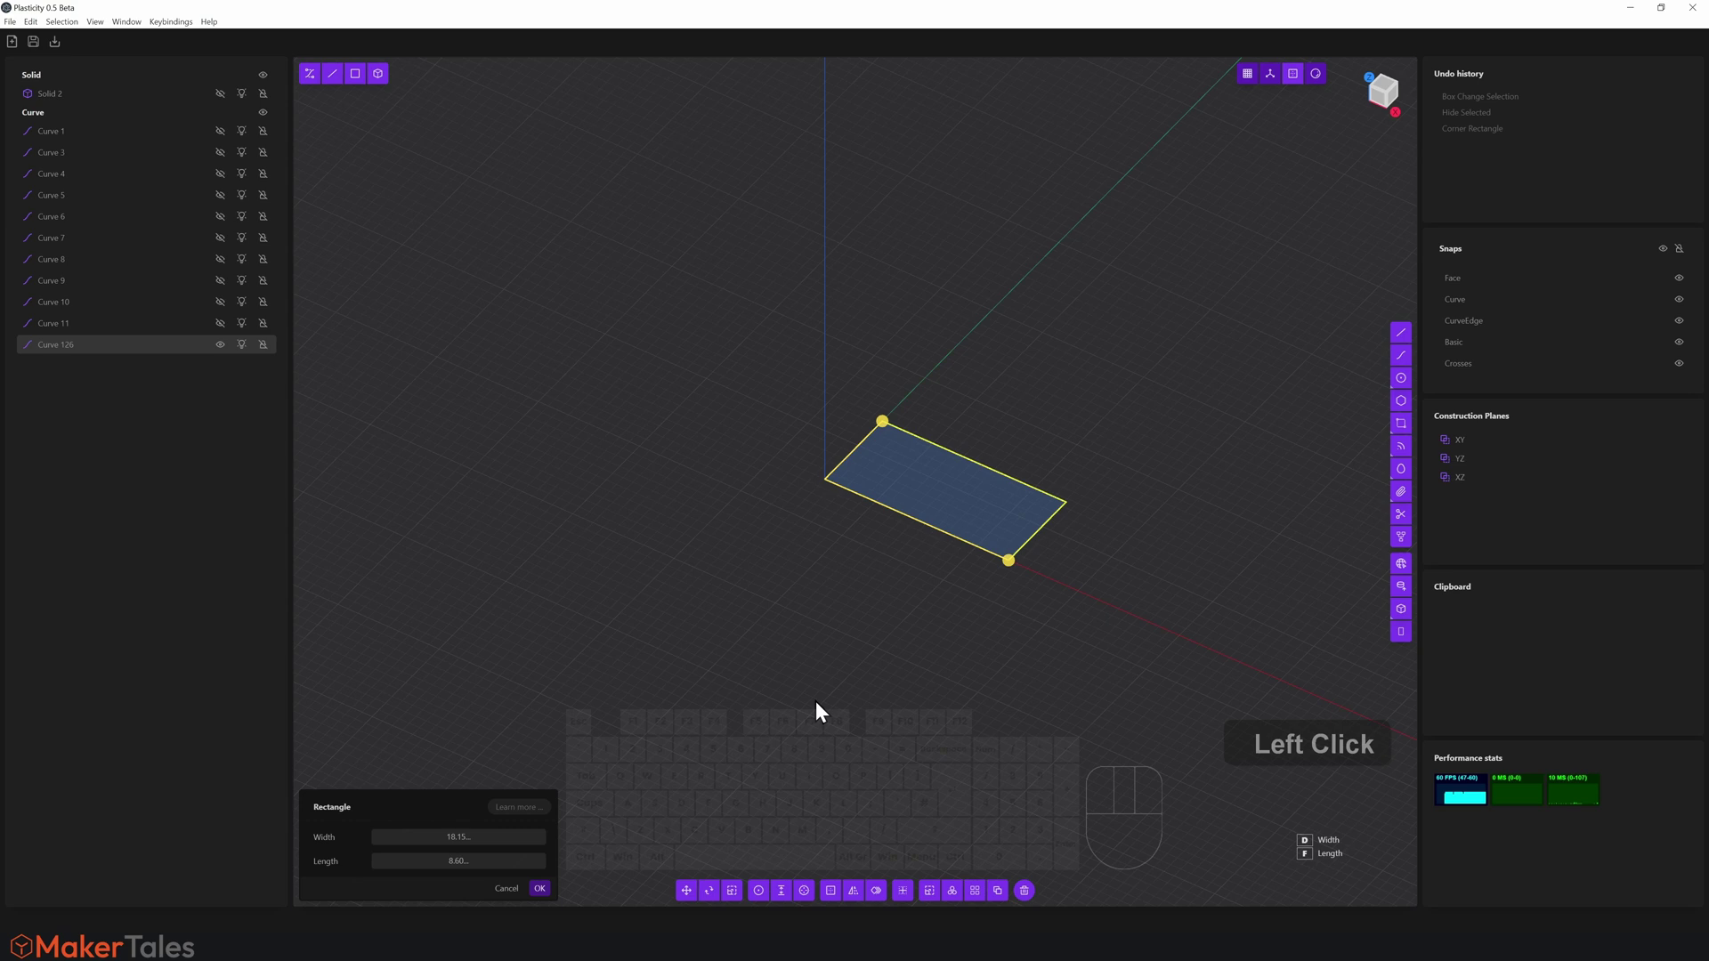
key(d)
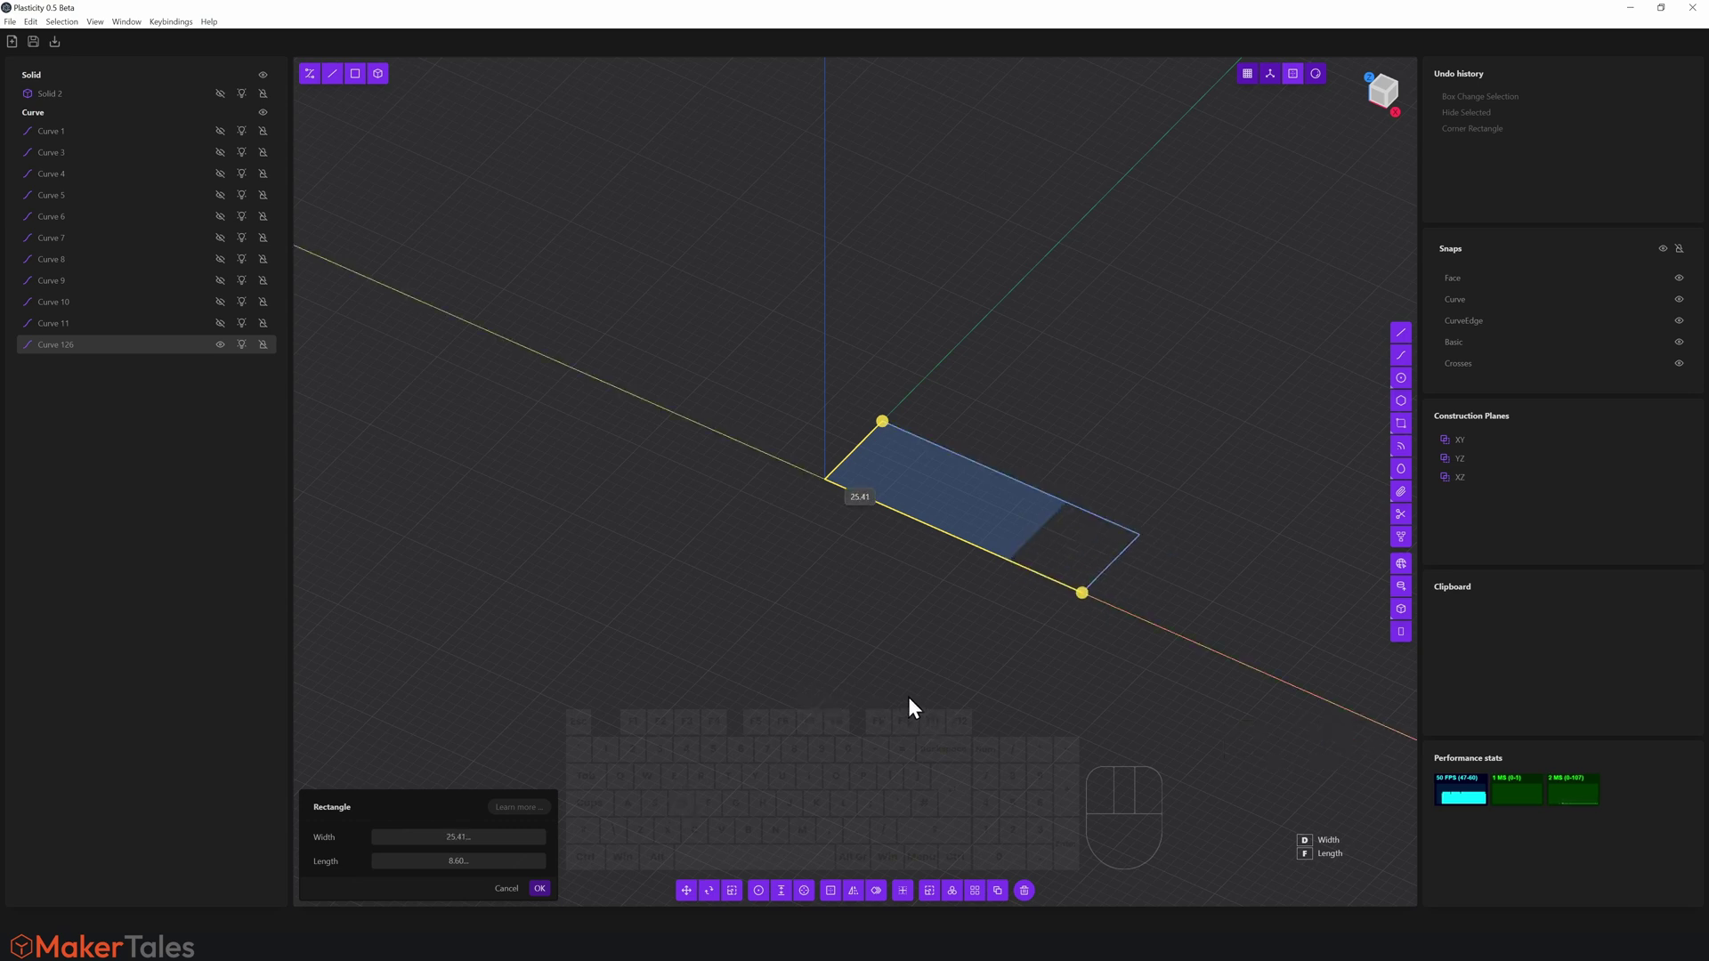
text(30)
key(Return)
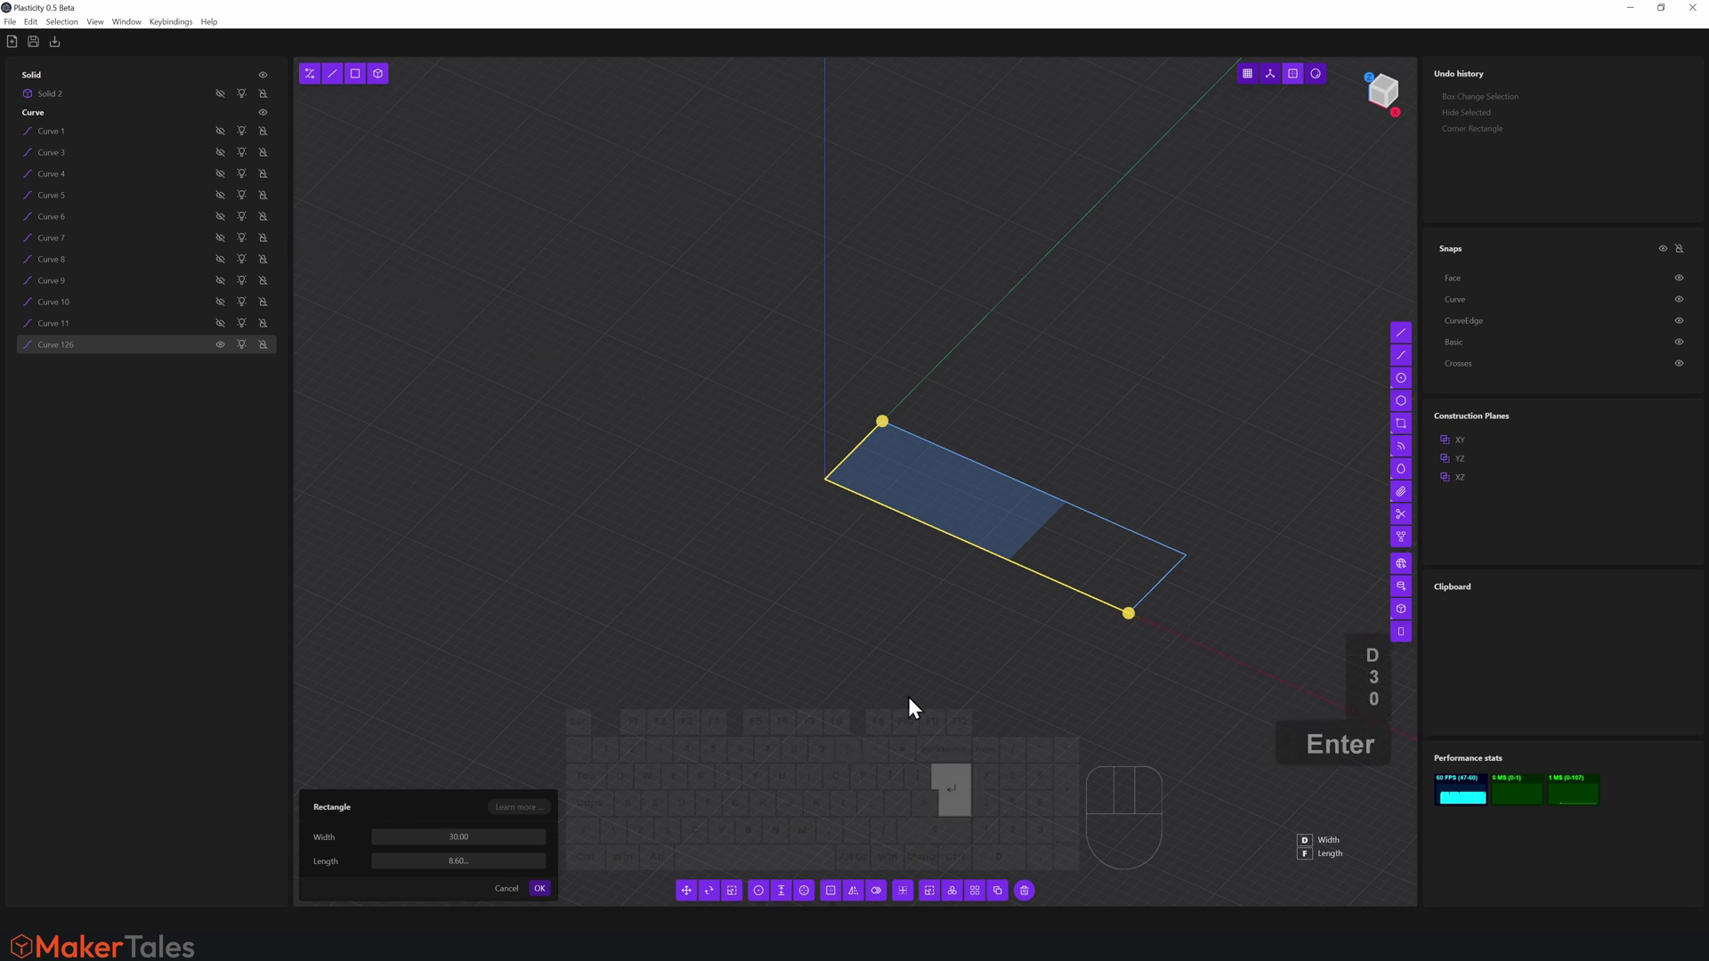
key(f)
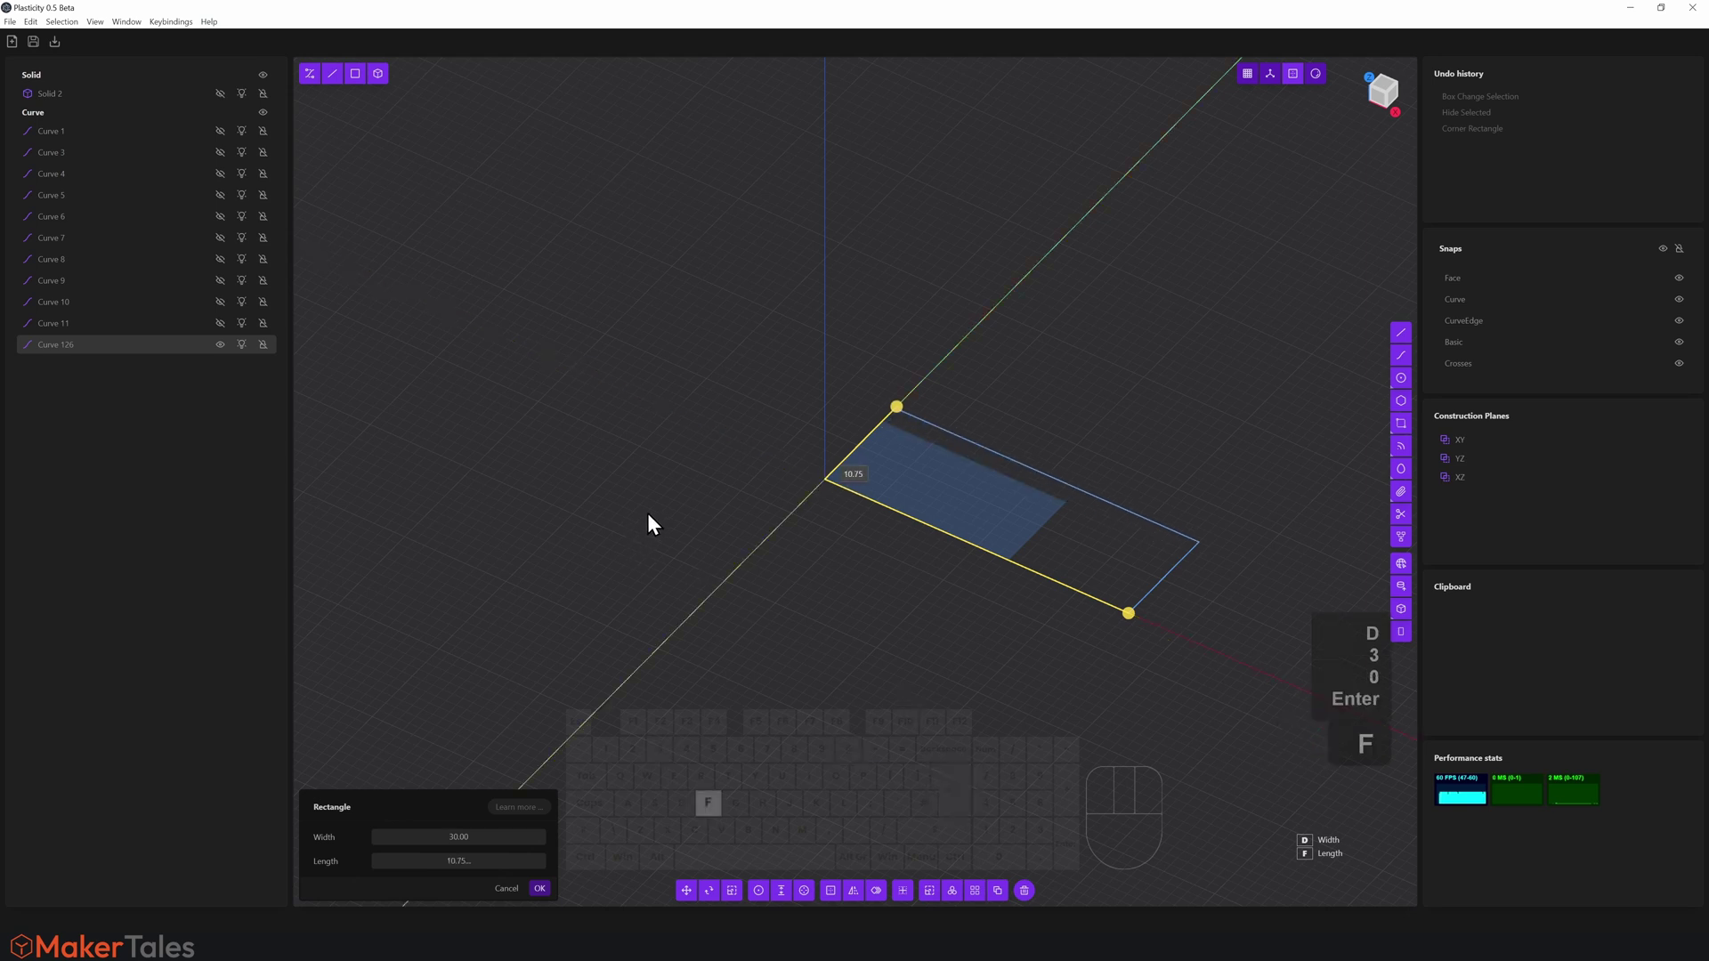
text(5)
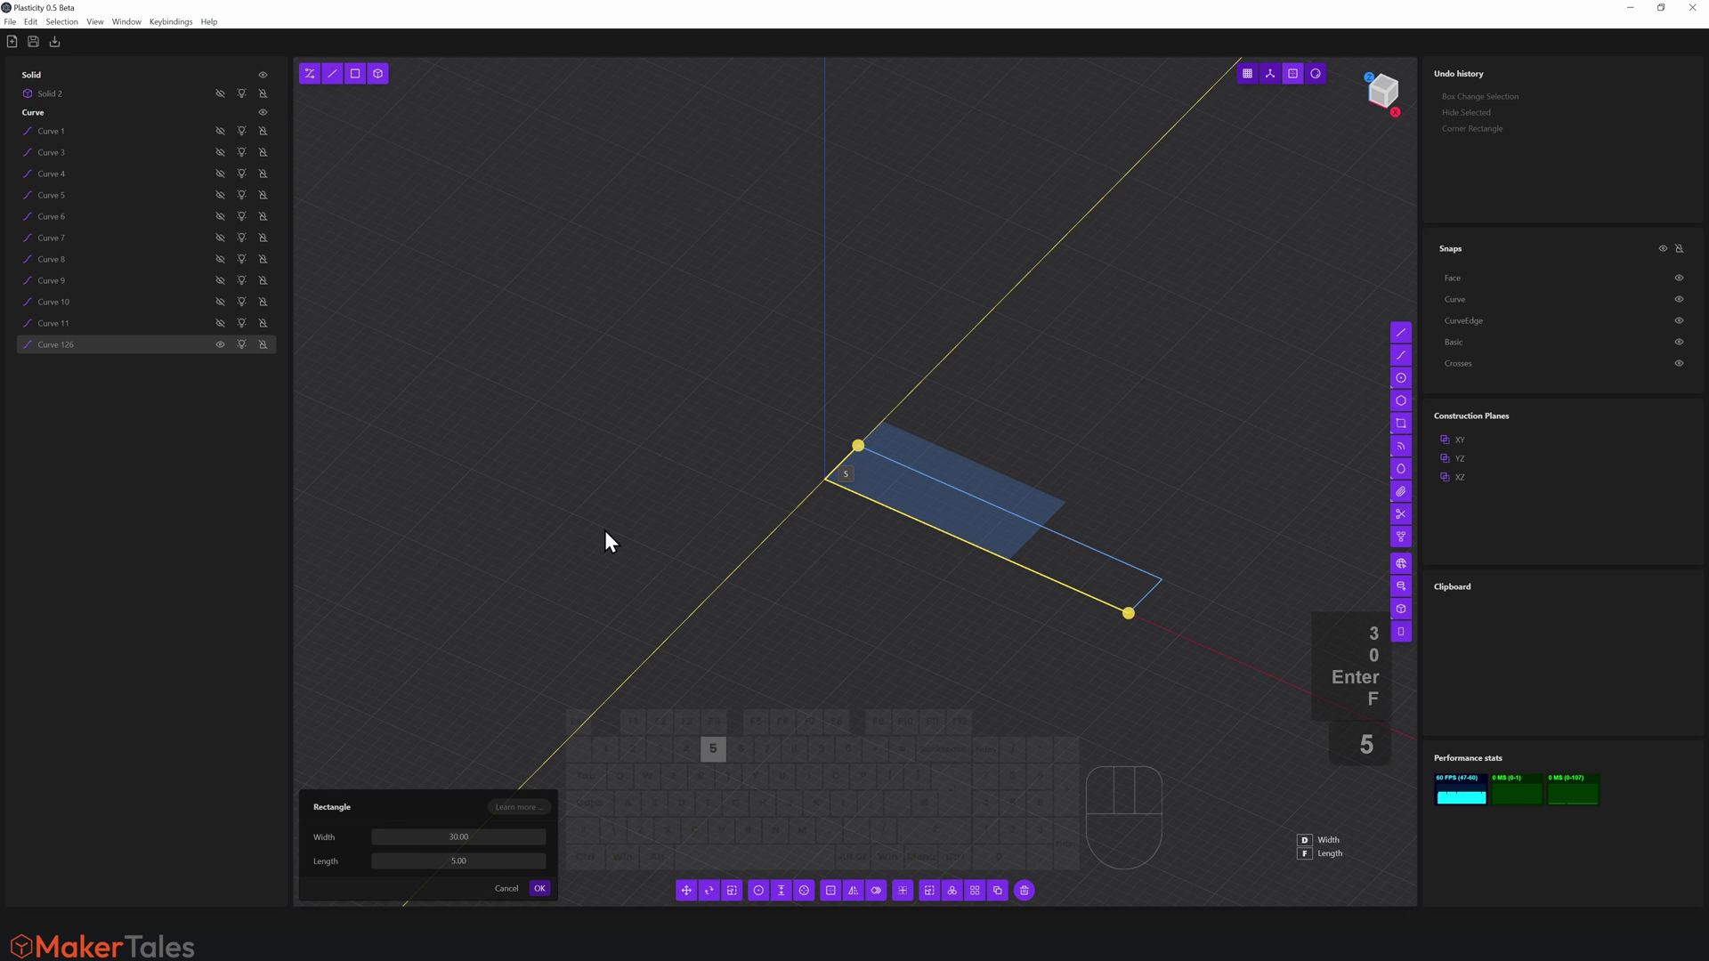
key(Return)
right_click(605, 531)
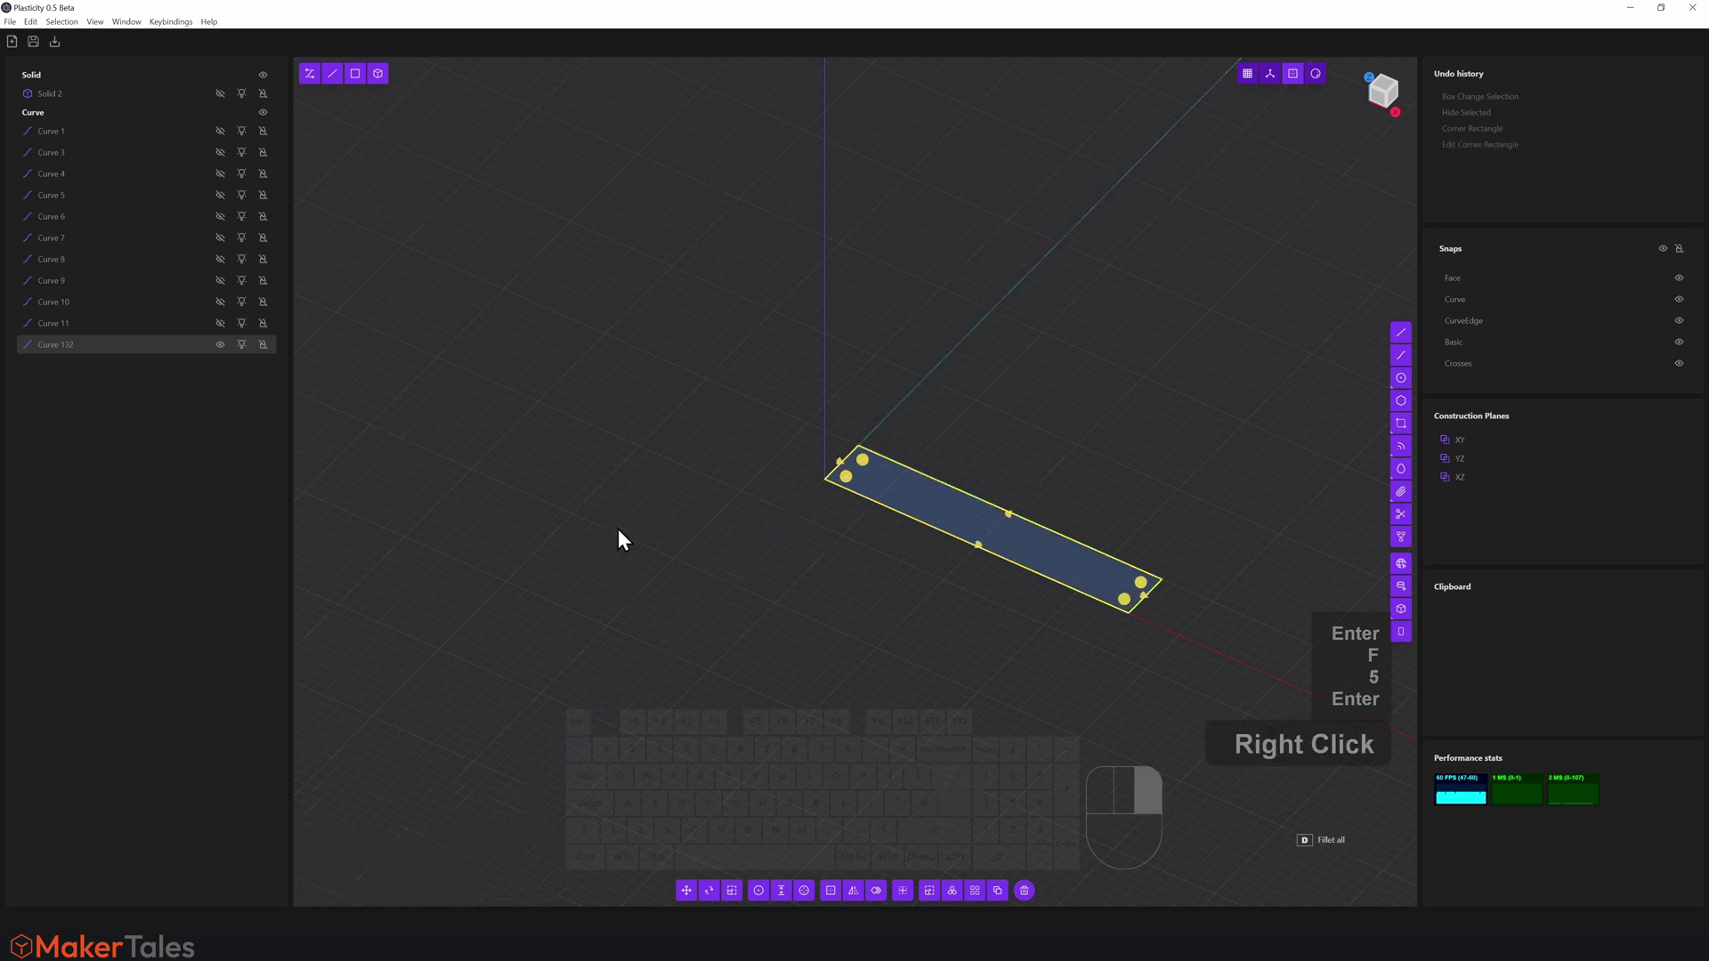
shift+middle_drag(809, 623, 602, 499)
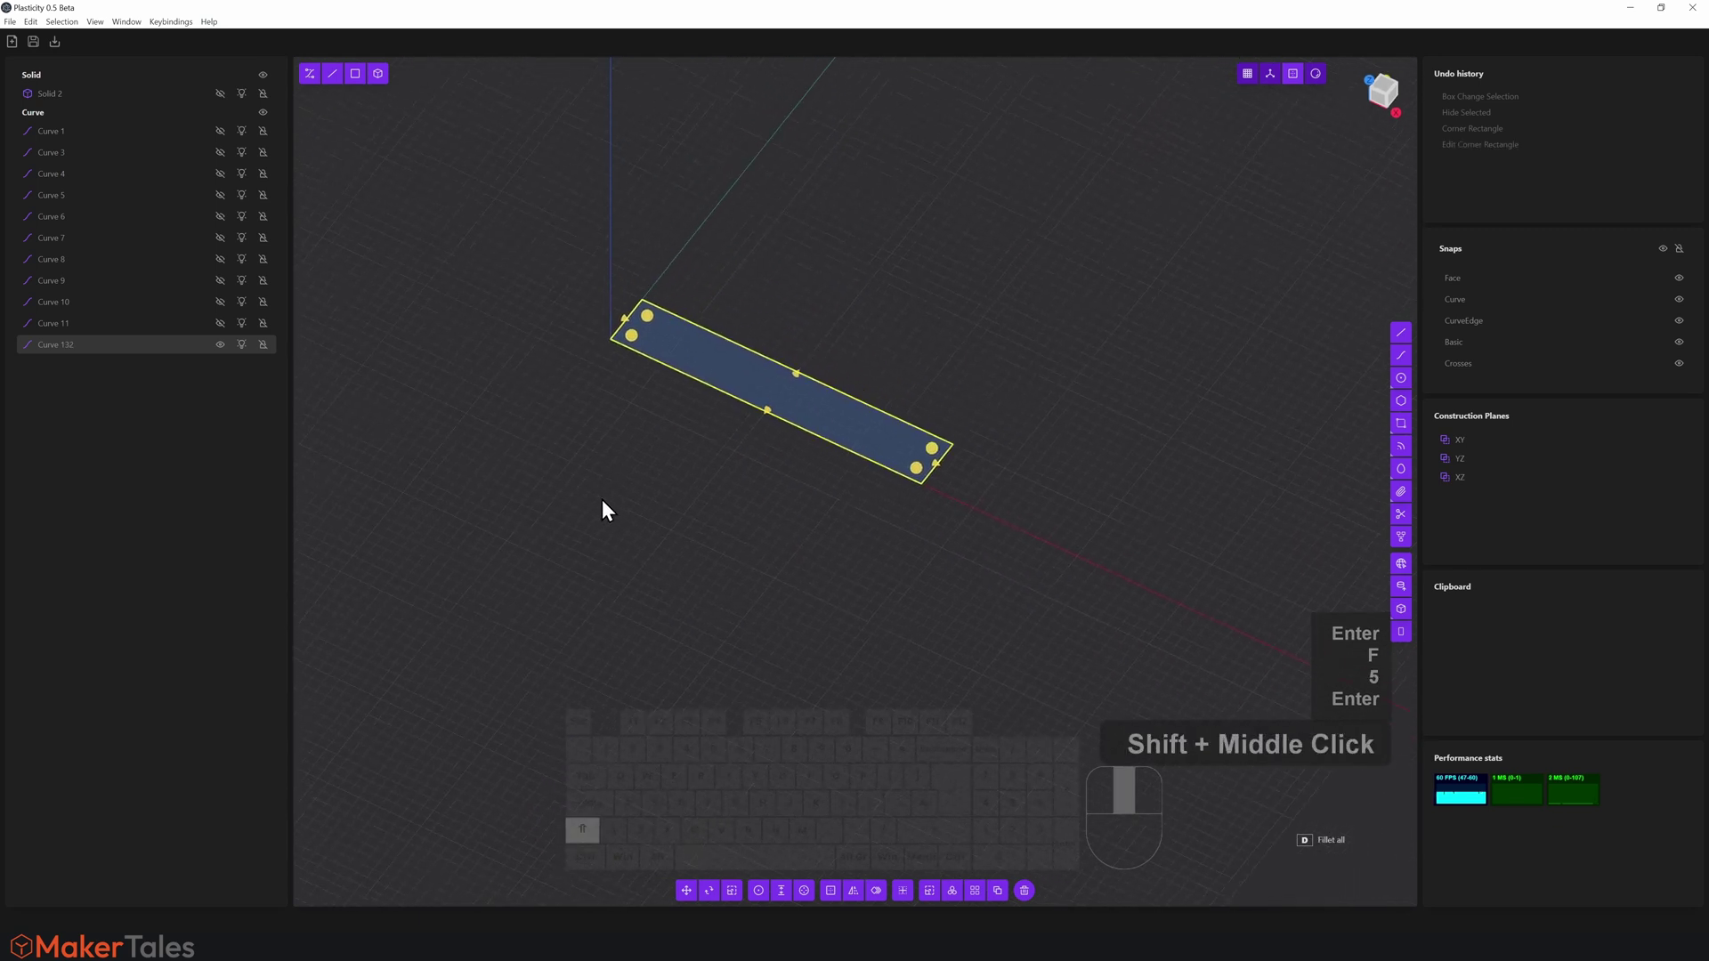
scroll(804, 411, up, 3)
shift+middle_drag(799, 412, 869, 488)
scroll(845, 534, up, 2)
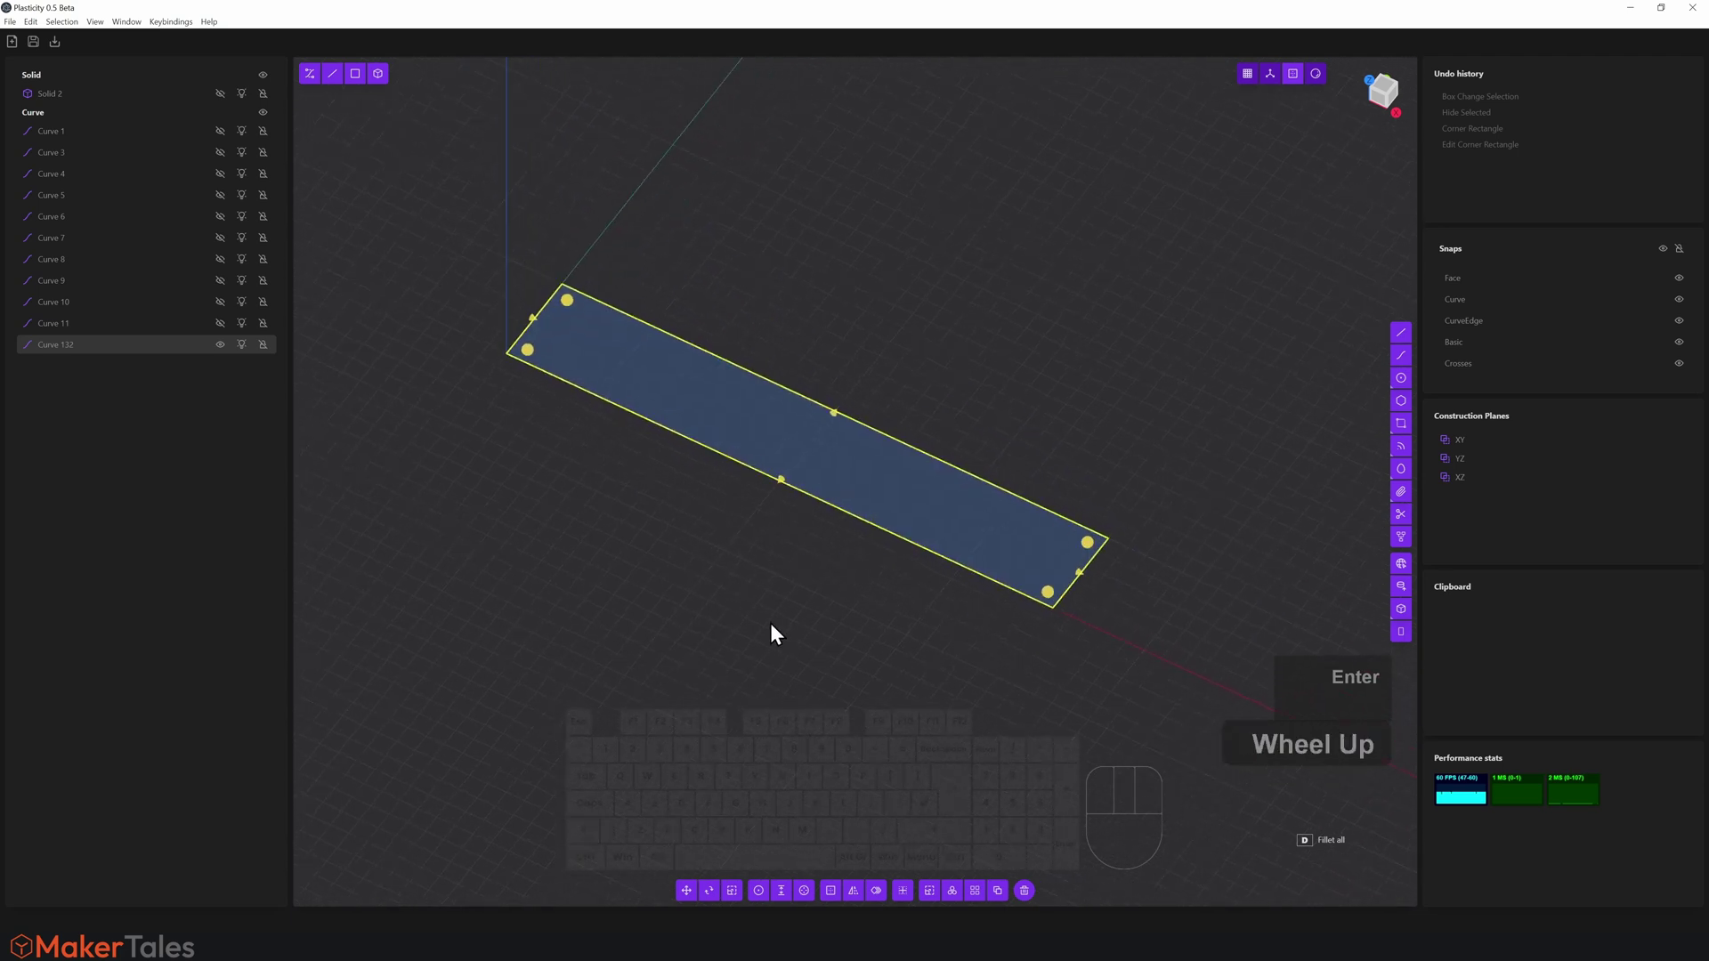
Trim the rectangle's long X-axis edge and far short edge away, leaving an open L
key(t)
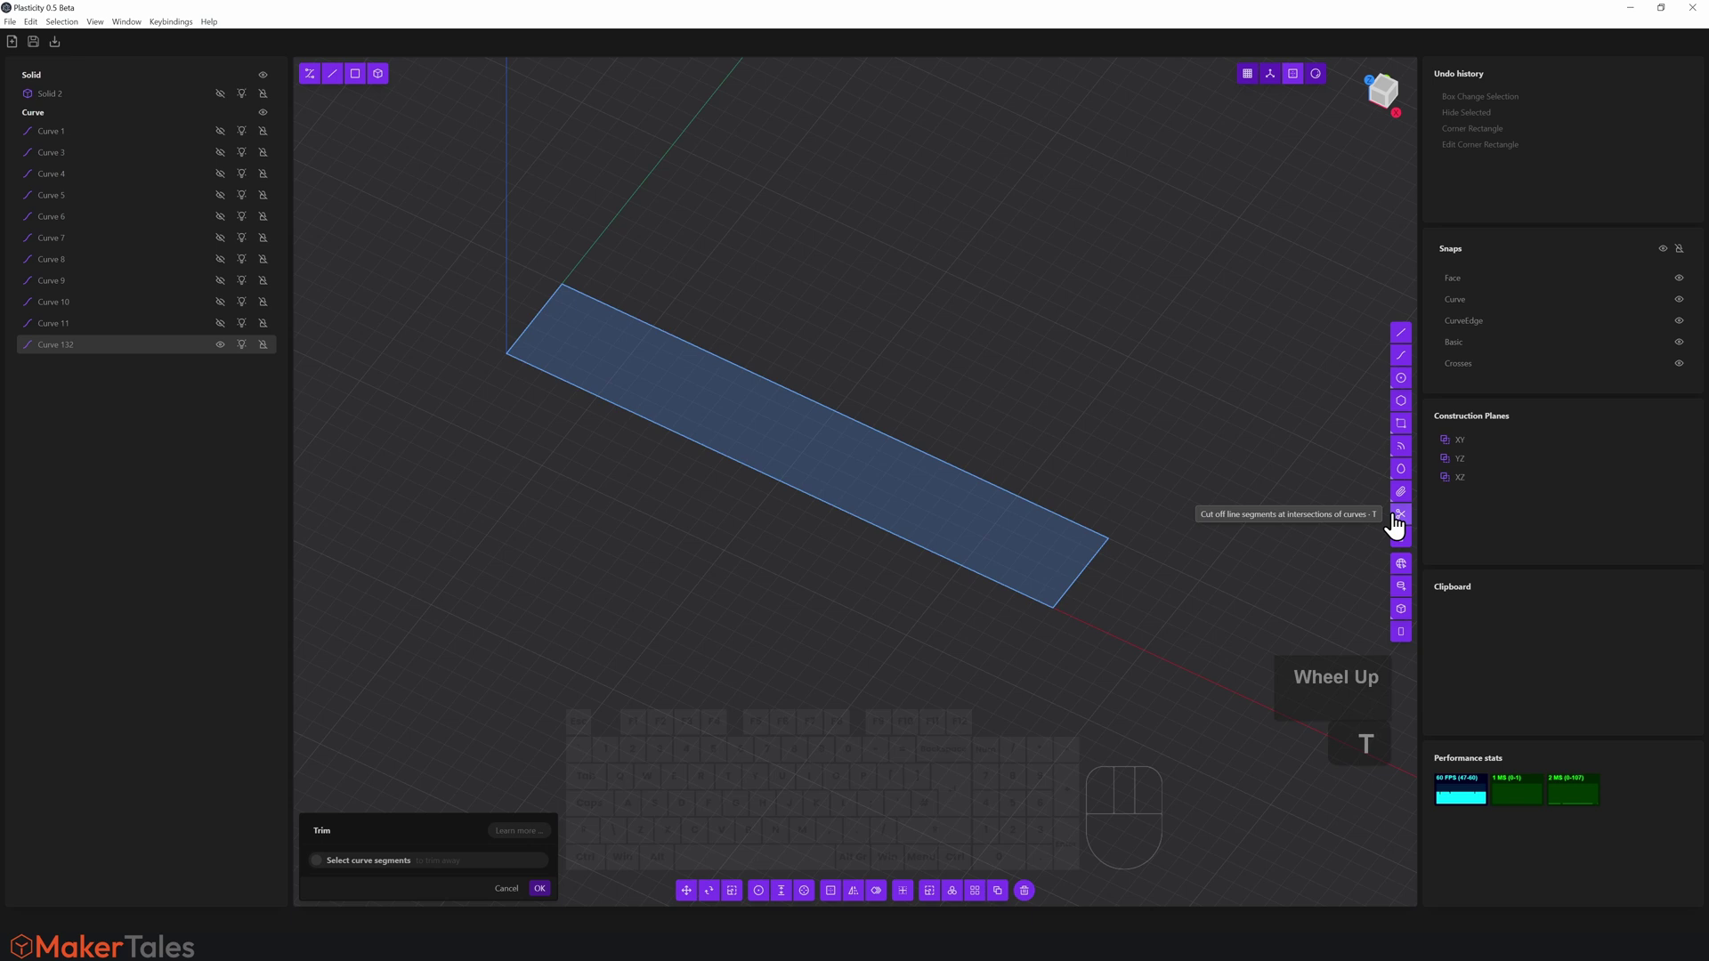
click(941, 561)
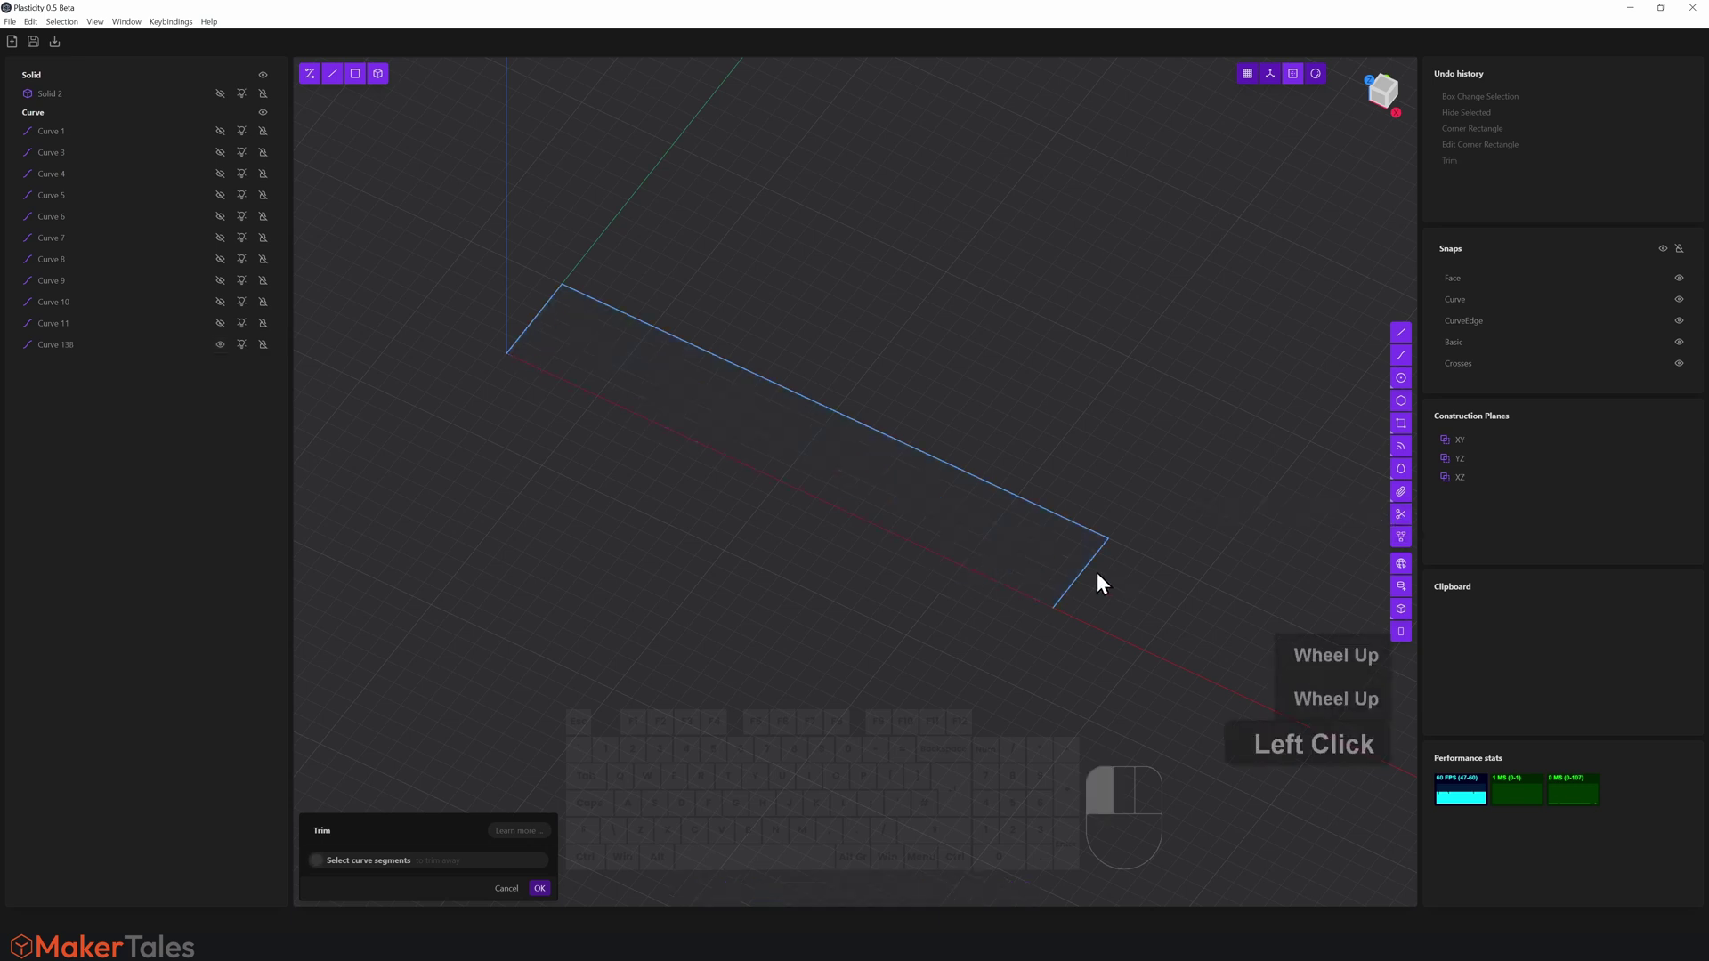
right_click(951, 547)
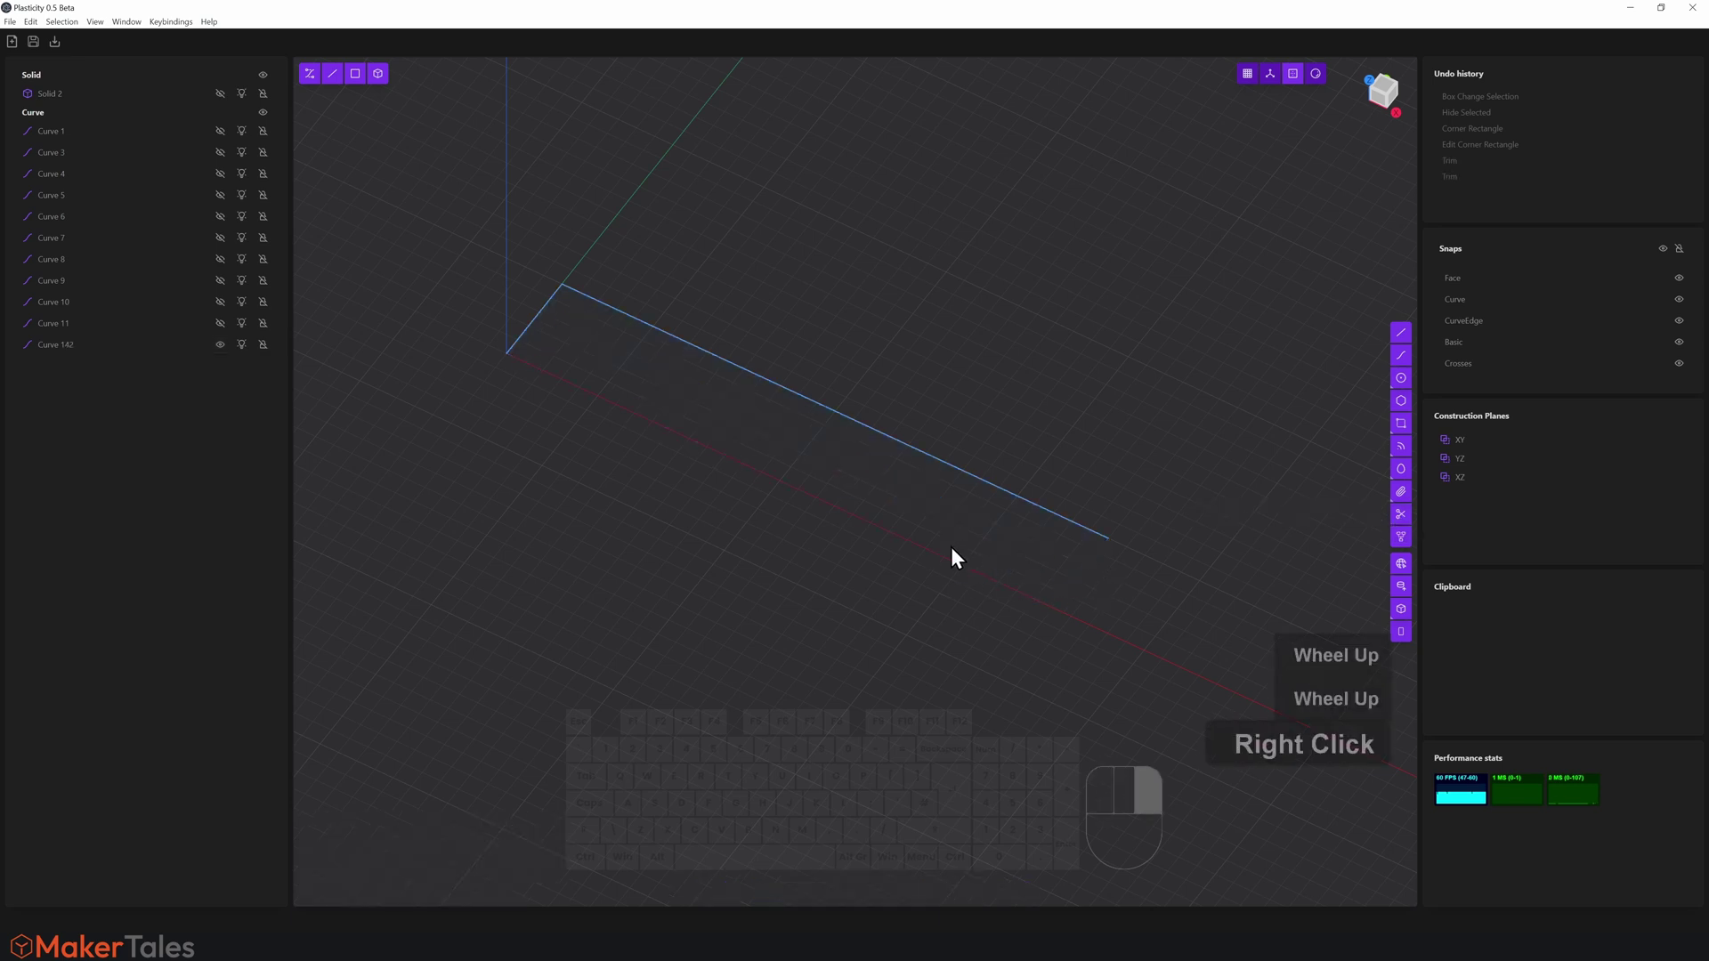
mouse_move(951, 546)
shift+middle_down()
mouse_move(917, 527)
mouse_move(916, 553)
mouse_move(949, 568)
shift+middle_up()
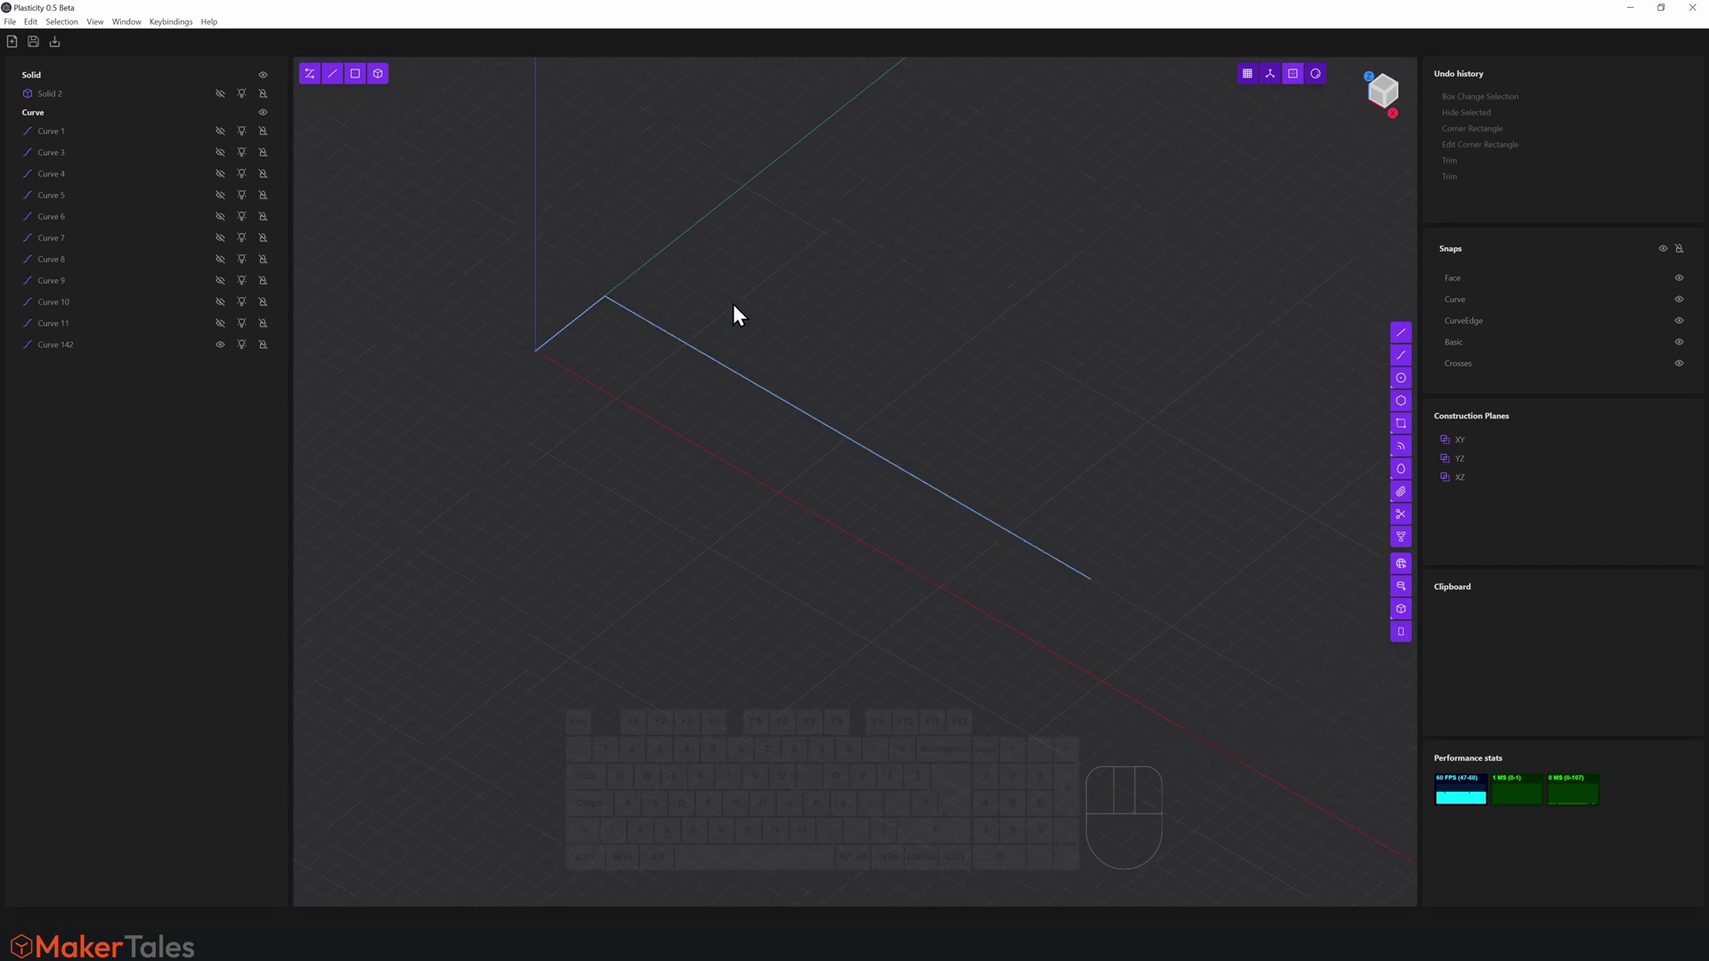
Move the long line's far endpoint 20 units along Y so the edge slopes upward
key(1)
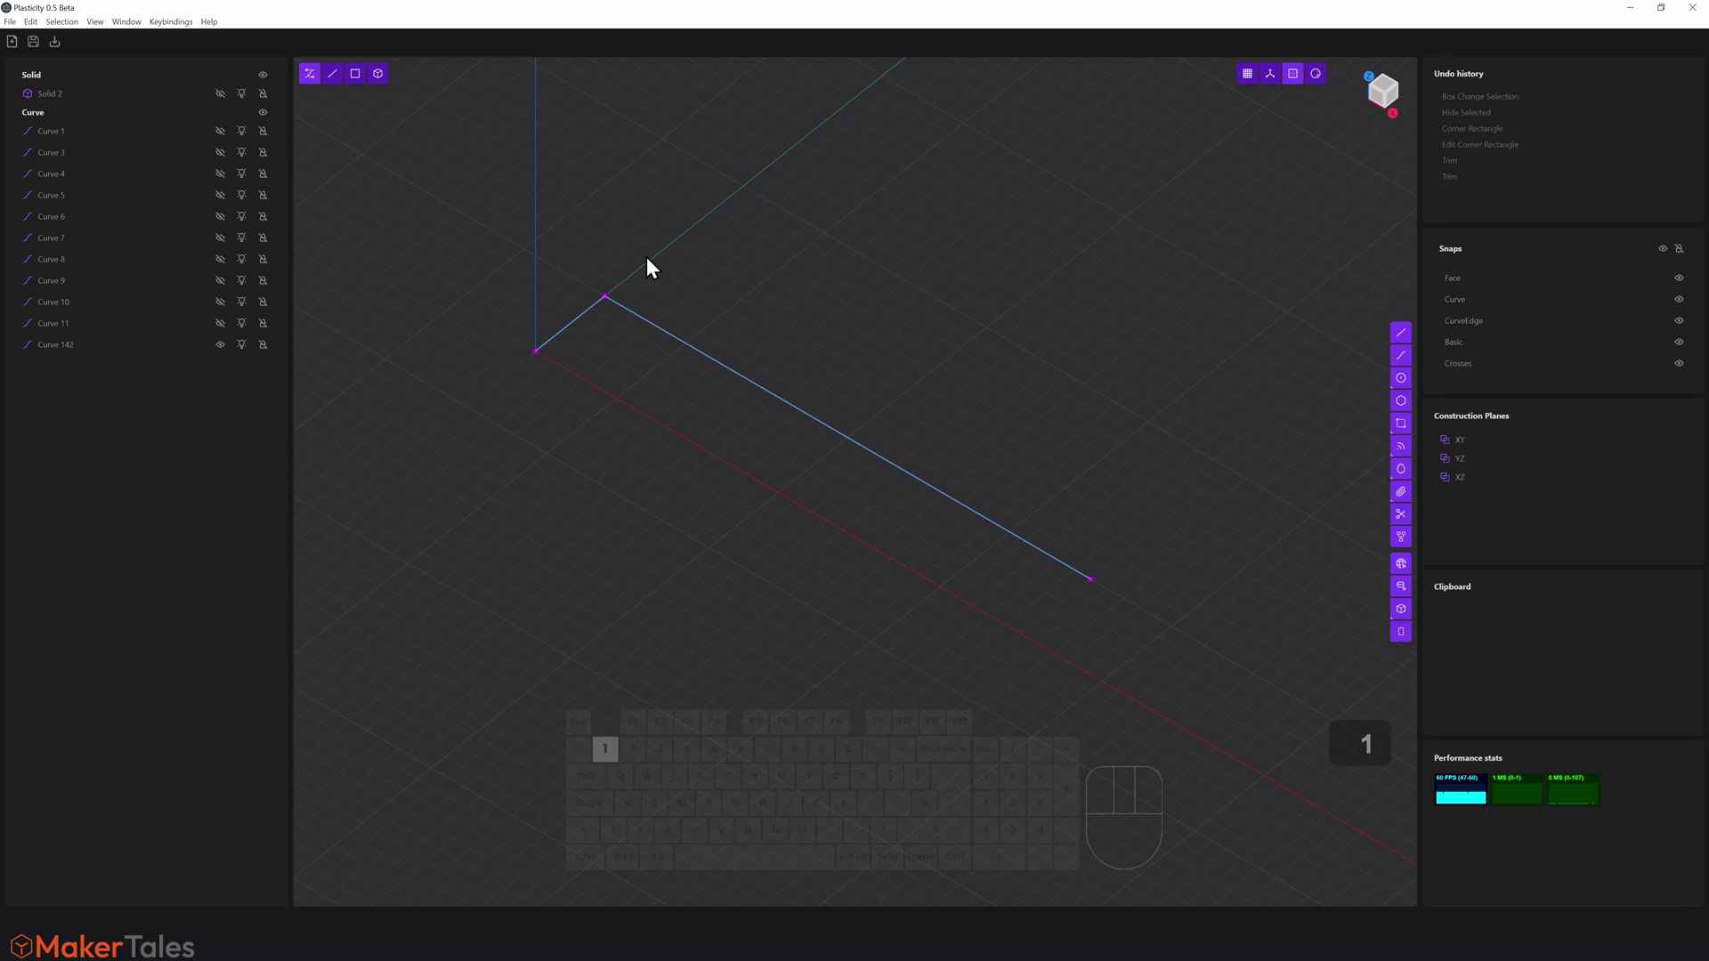
click(1092, 580)
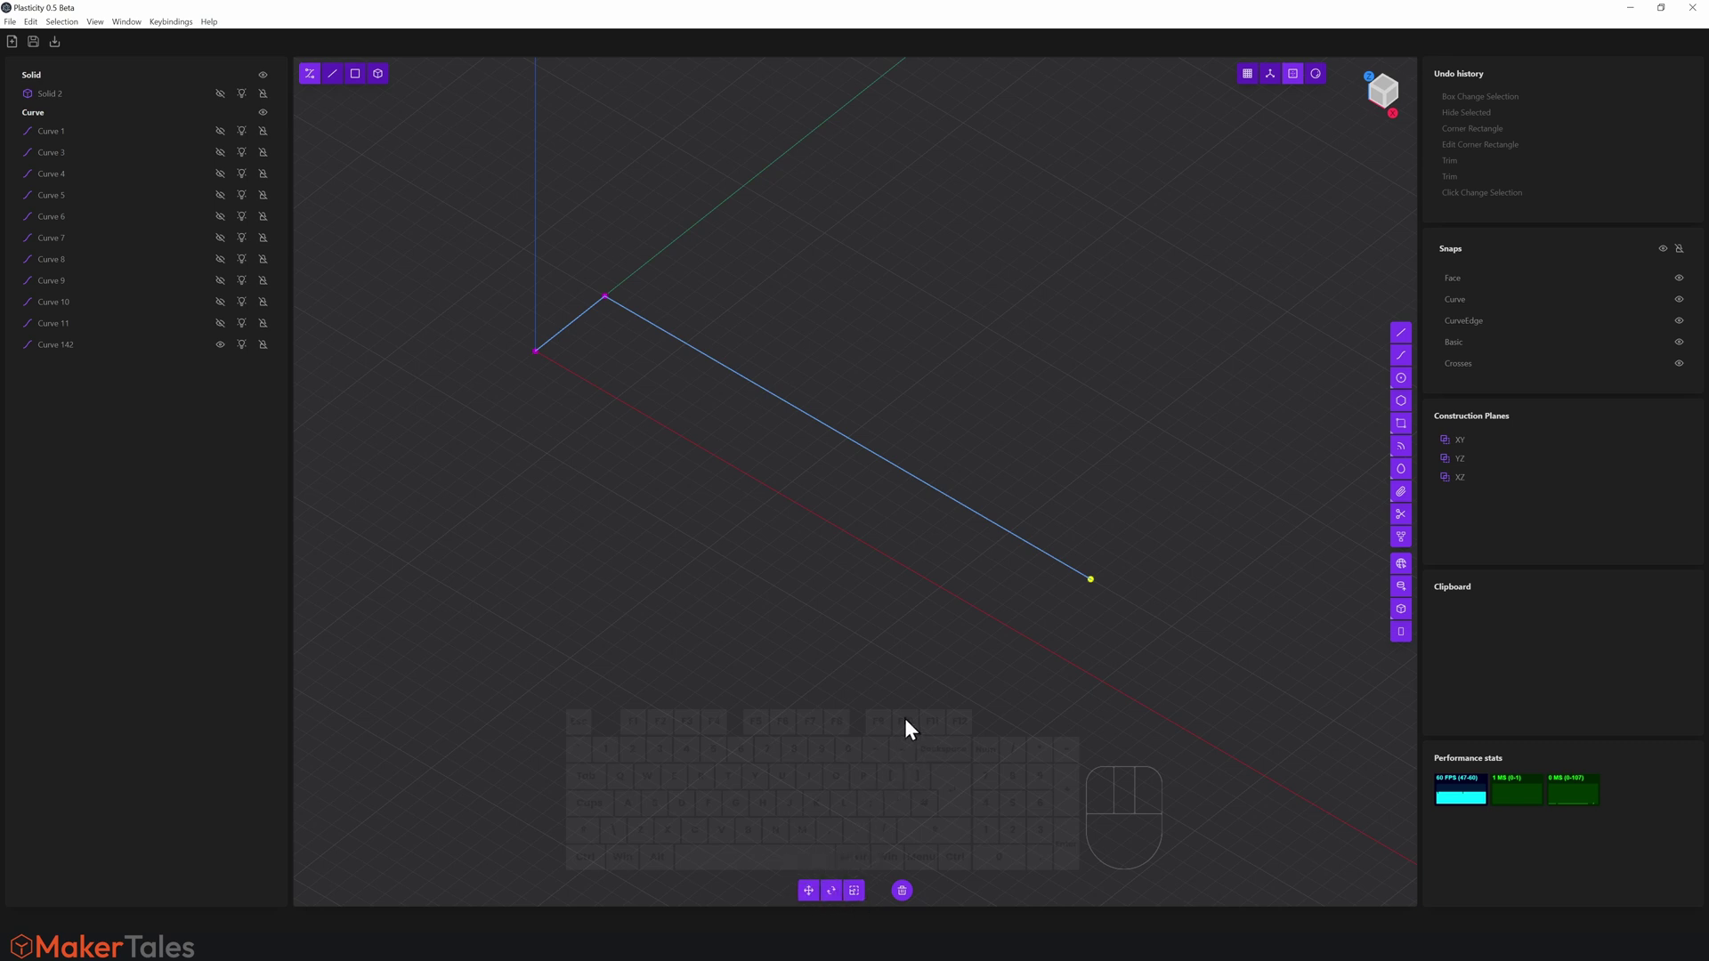
key(g)
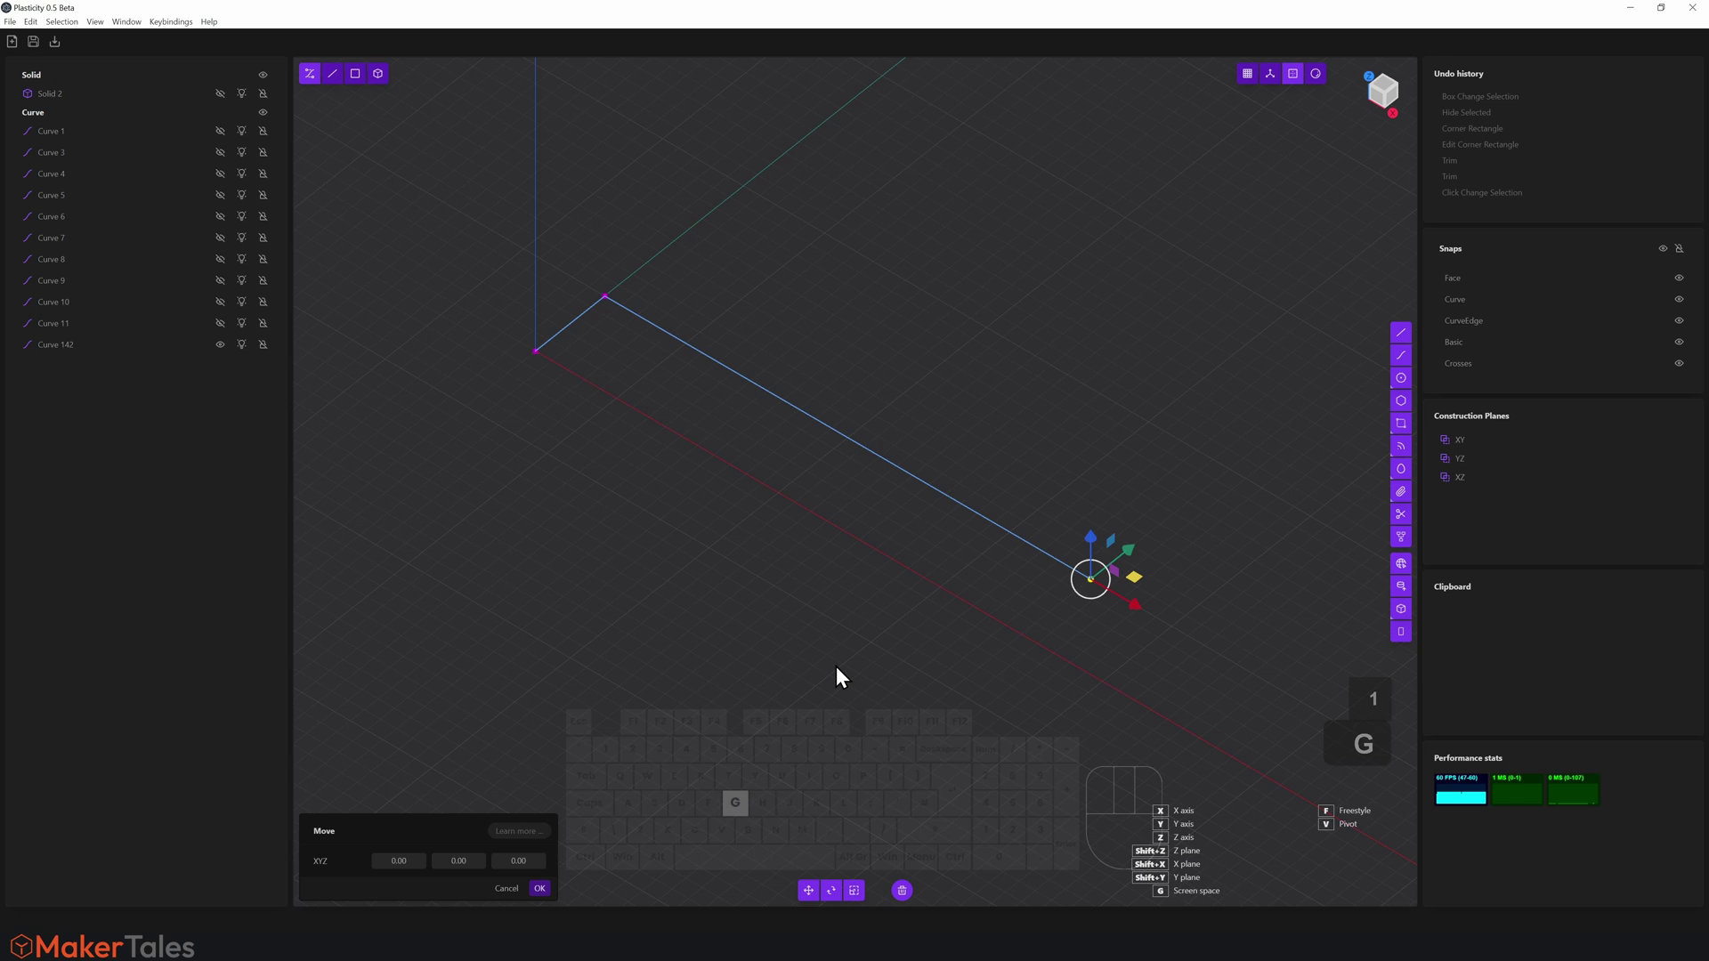
key(y)
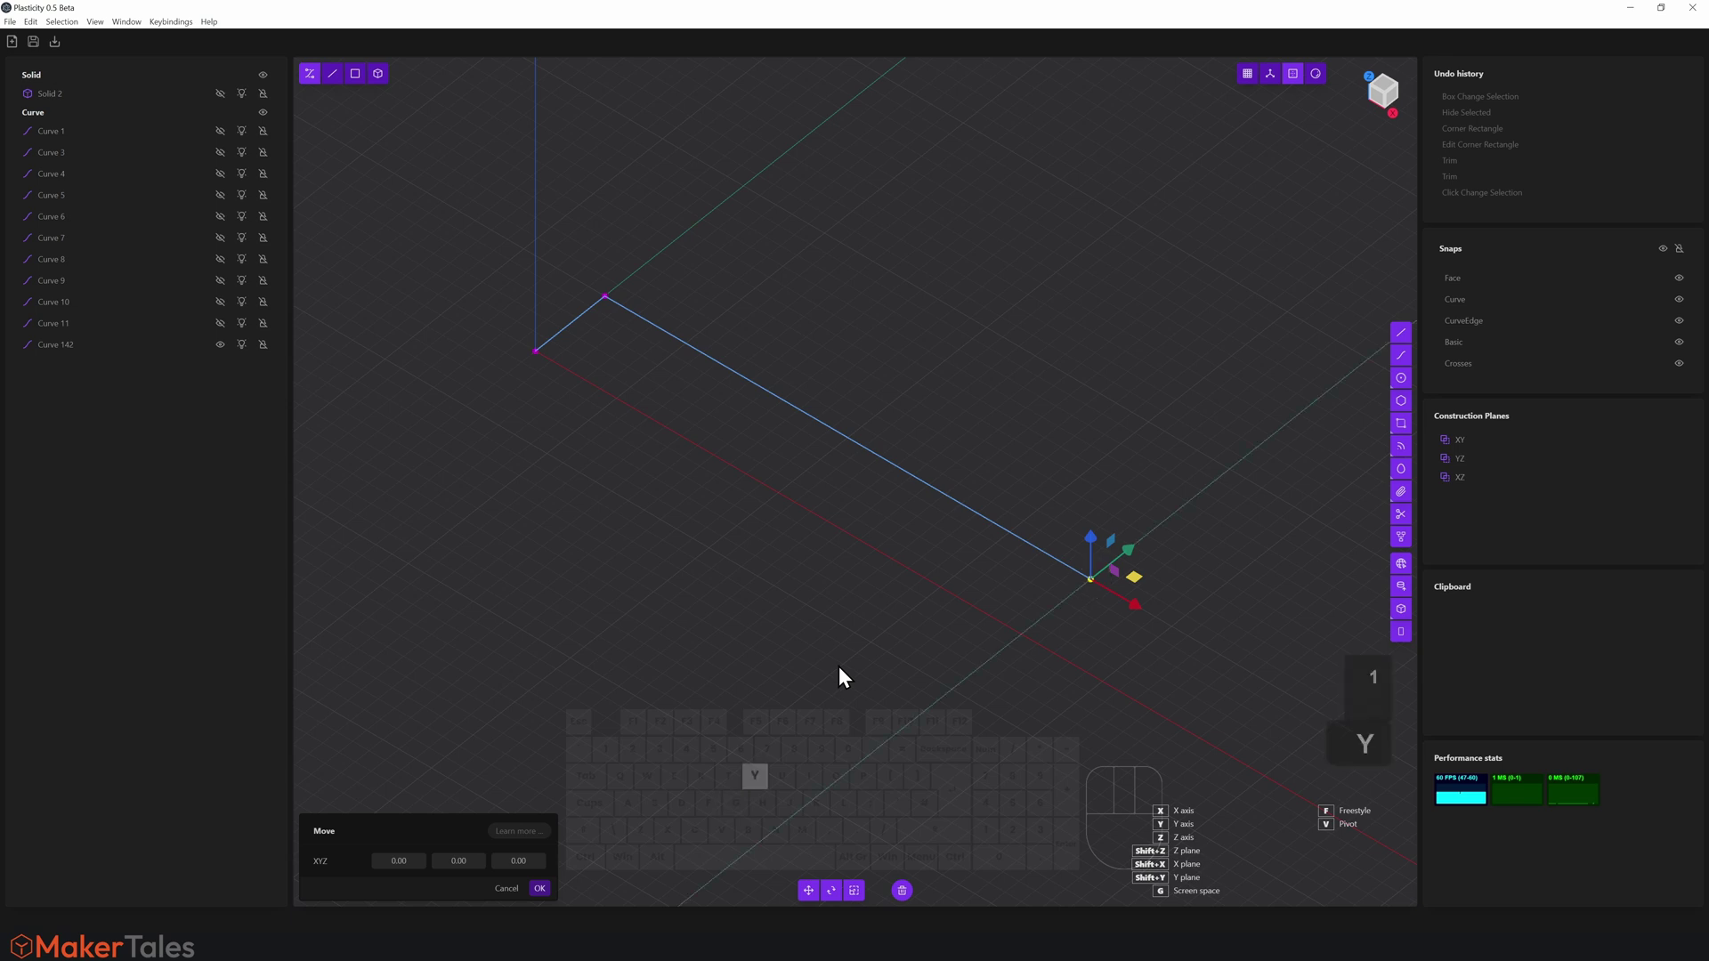
text(20)
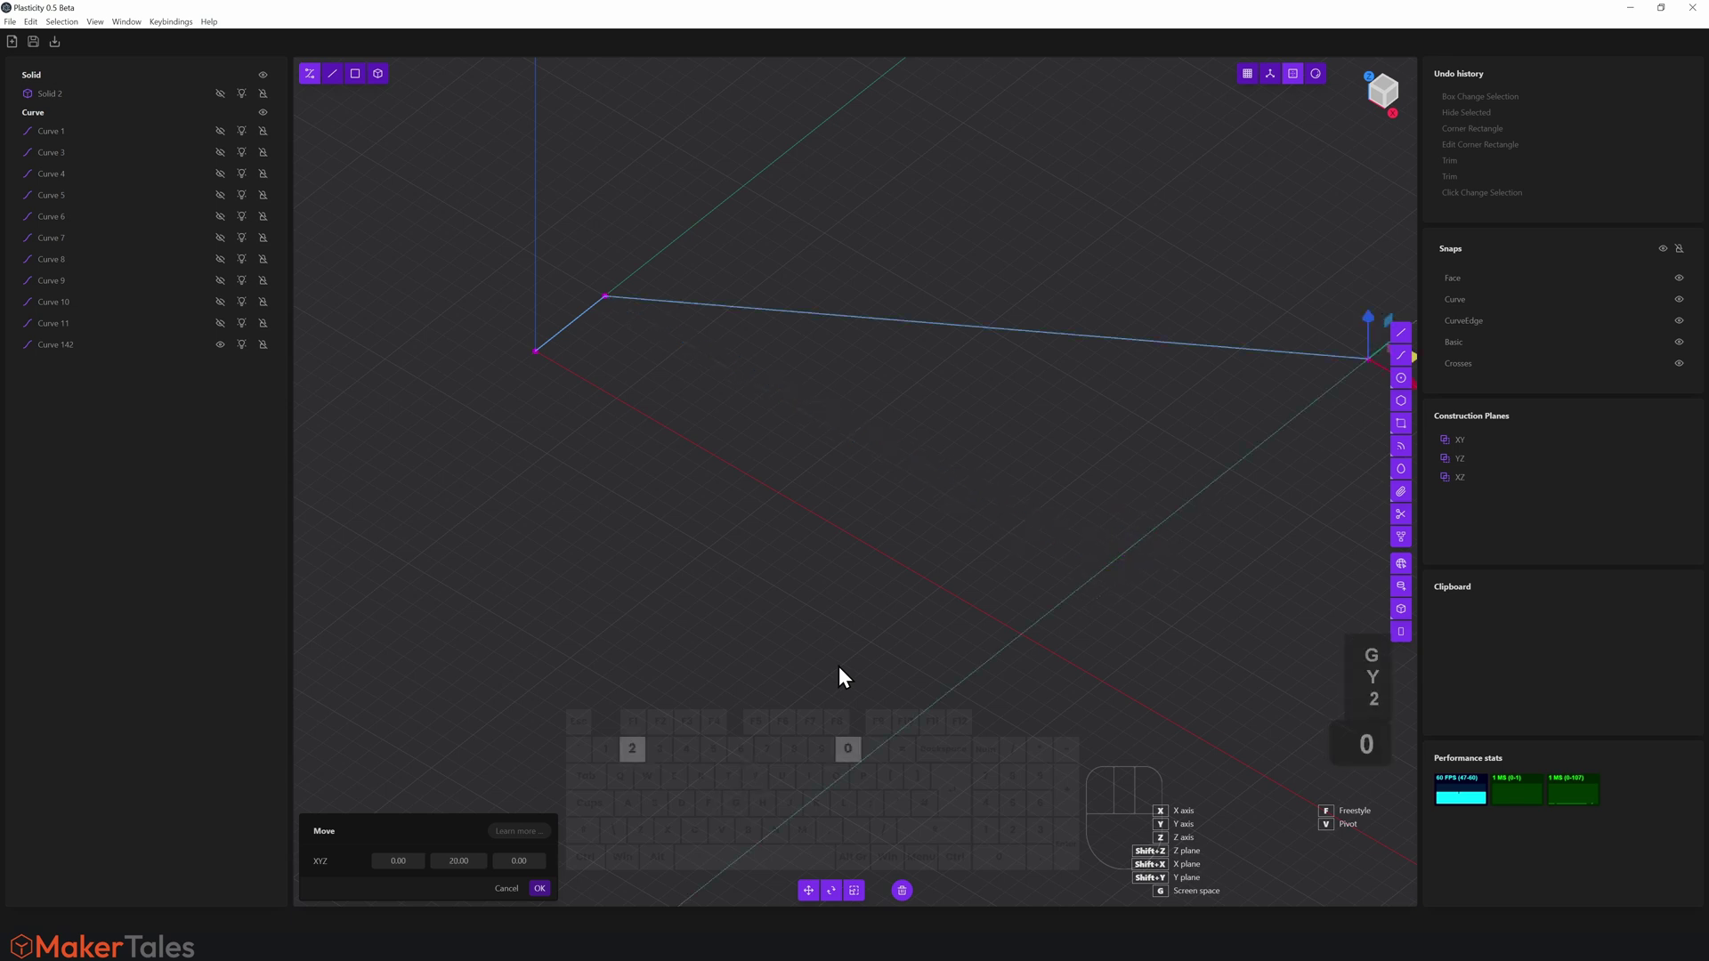
key(Return)
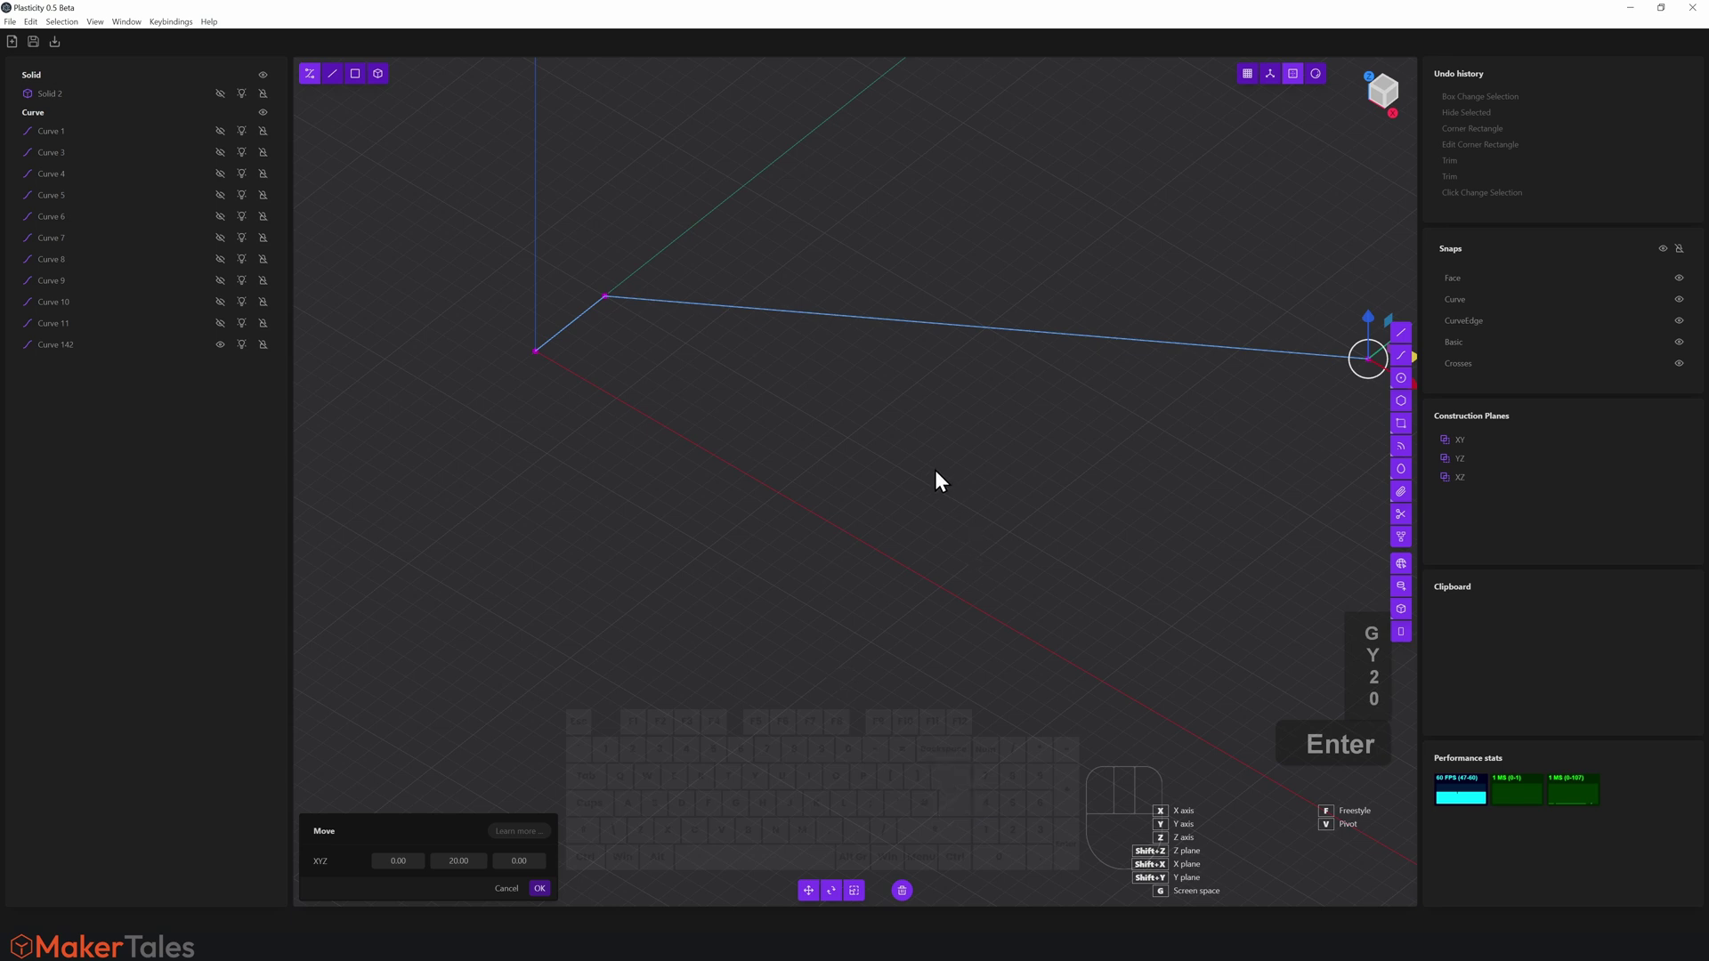
right_click(935, 470)
scroll(908, 452, down, 3)
middle_drag(771, 466, 809, 478)
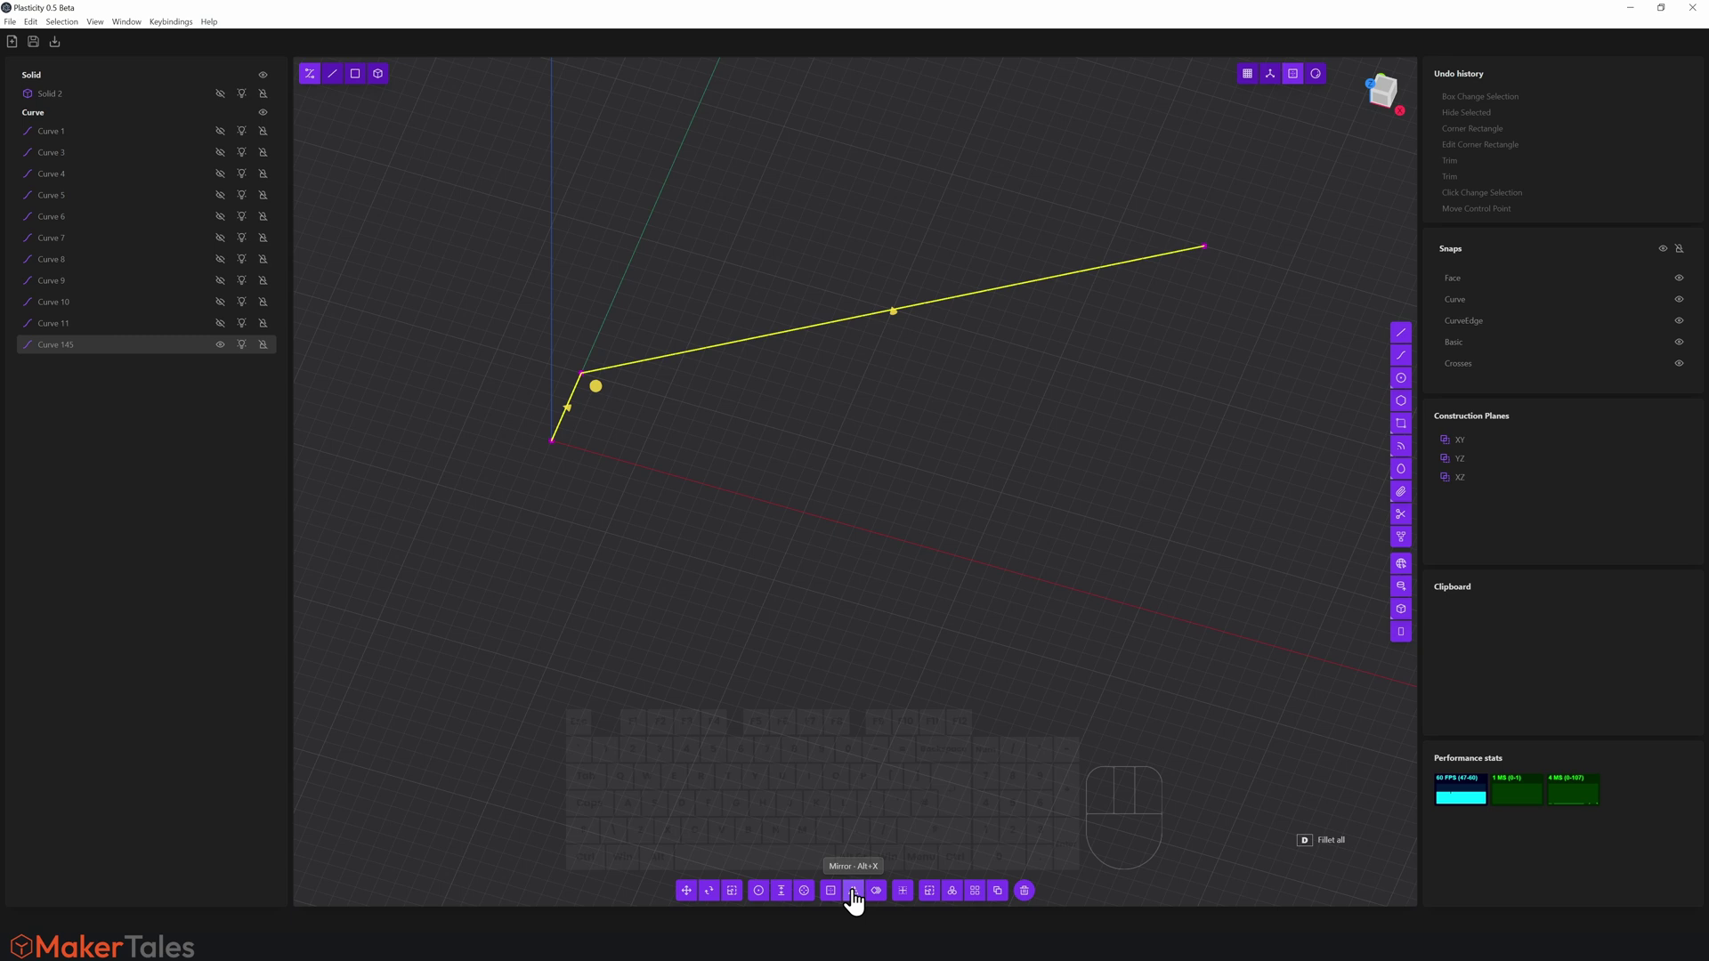
Mirror the bent curve about the picked plane point to form a V shape
key(alt+x)
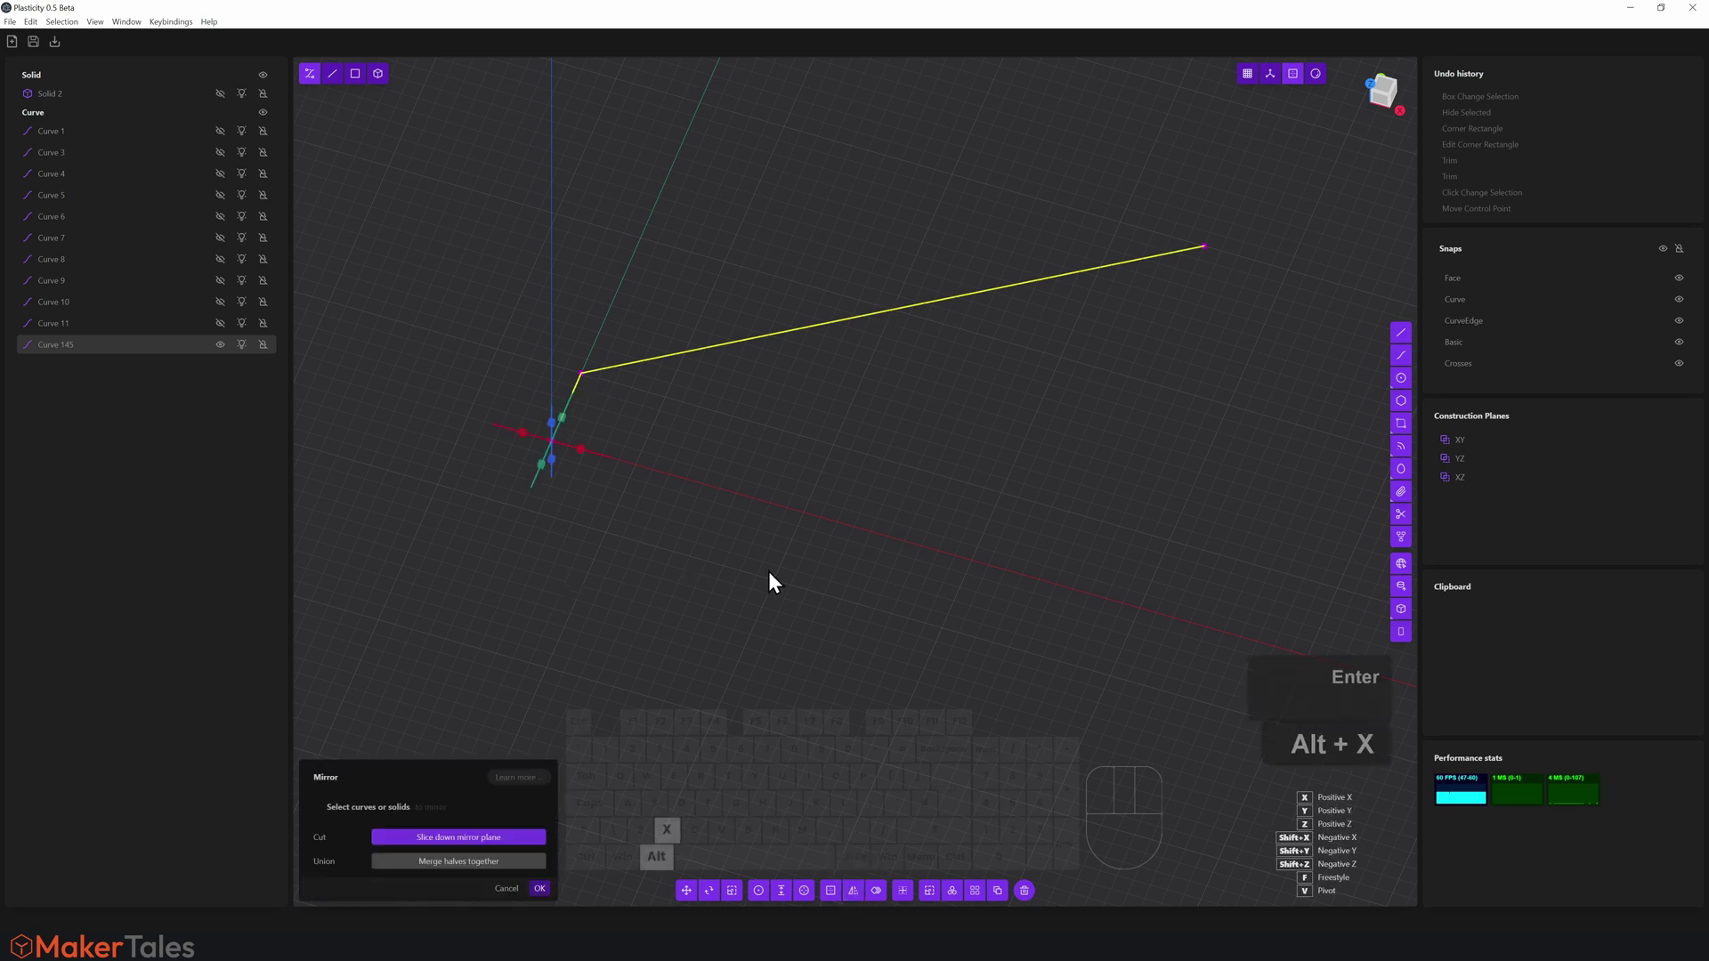
scroll(767, 571, down, 1)
middle_drag(766, 570, 801, 480)
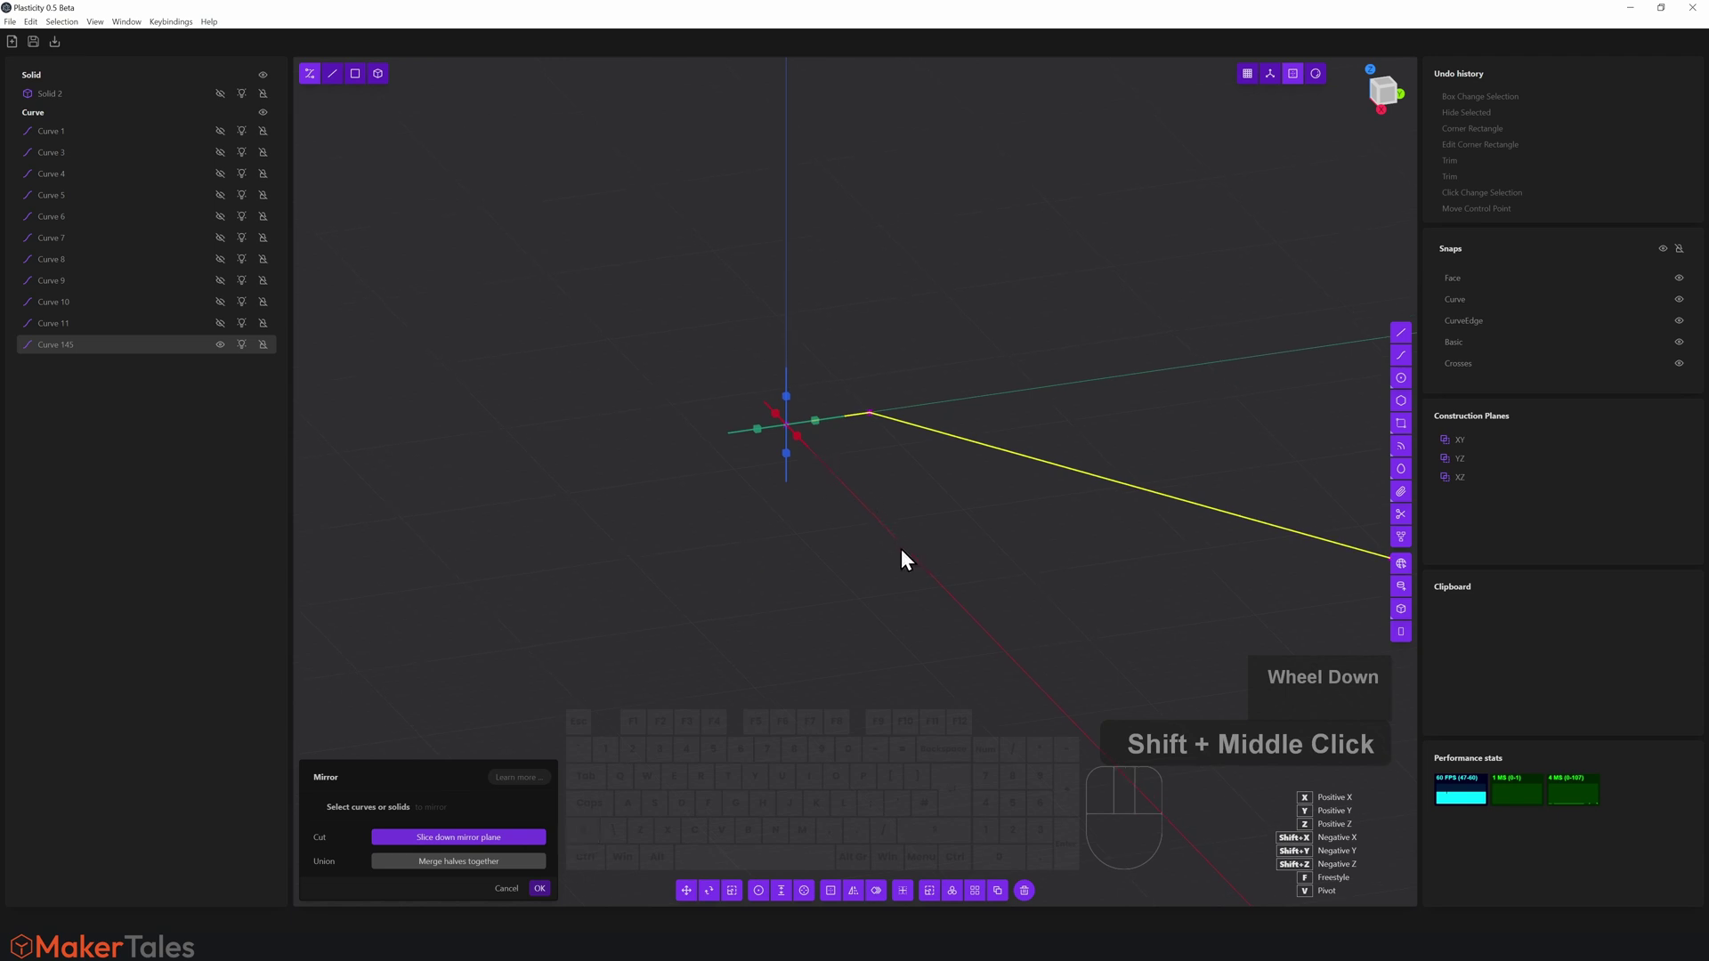
mouse_move(901, 549)
middle_down()
mouse_move(884, 563)
mouse_move(902, 559)
middle_up()
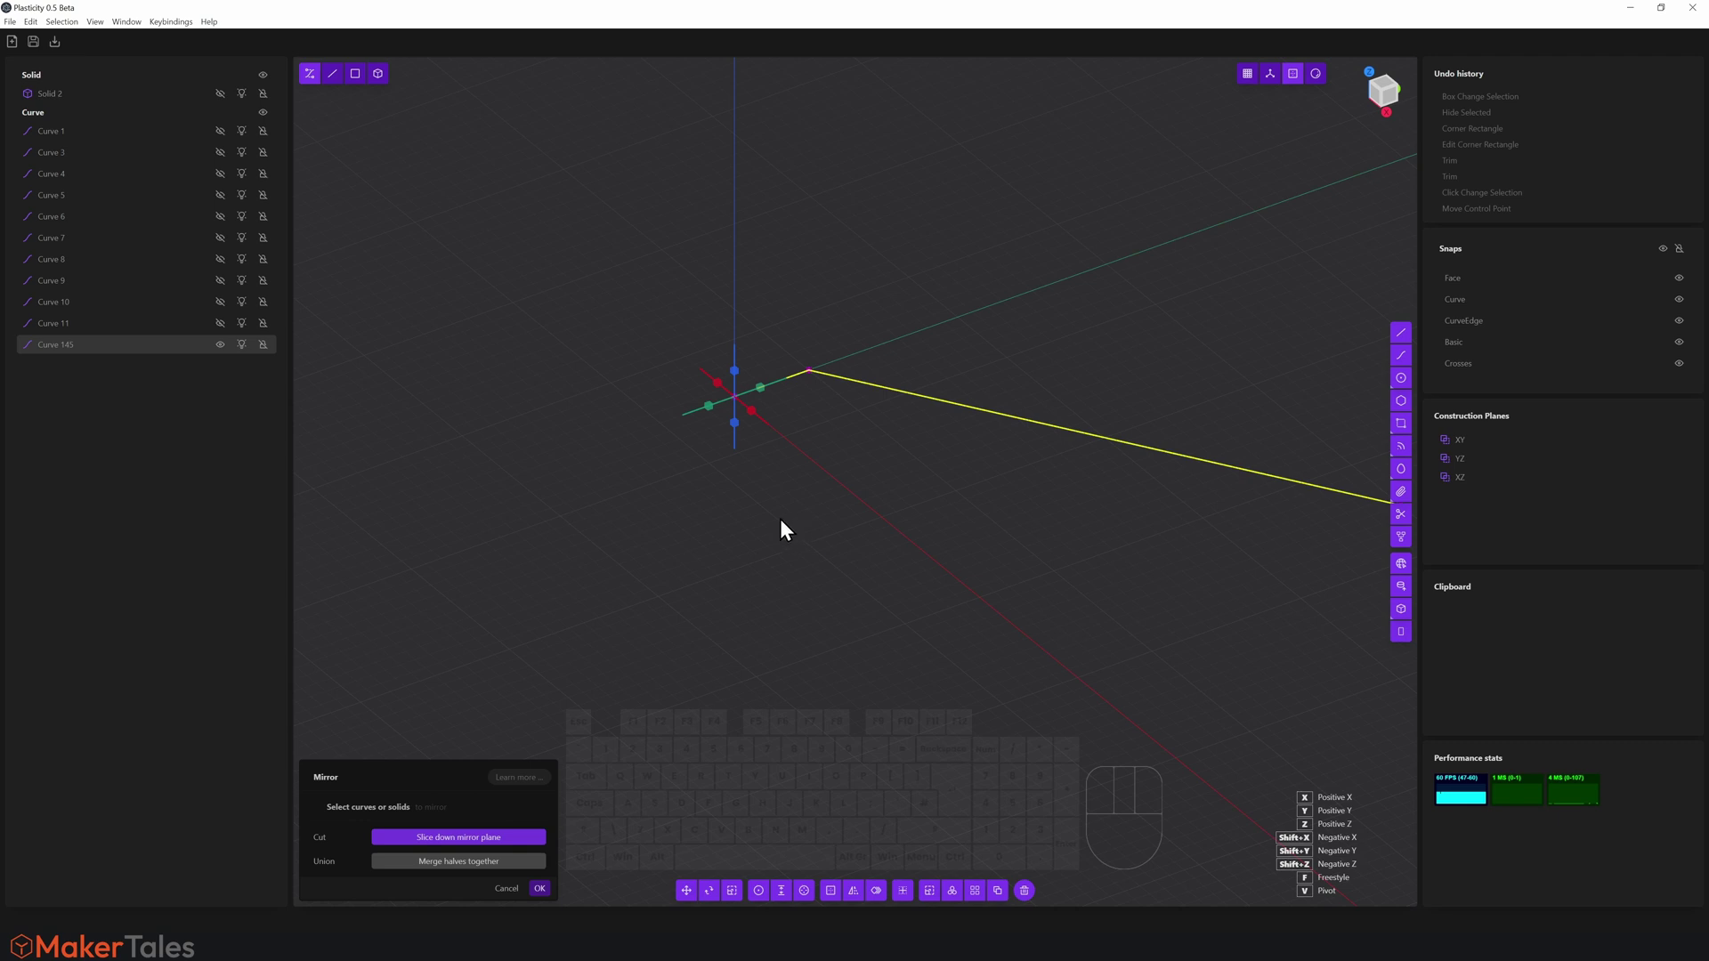
click(710, 410)
middle_drag(695, 492, 817, 496)
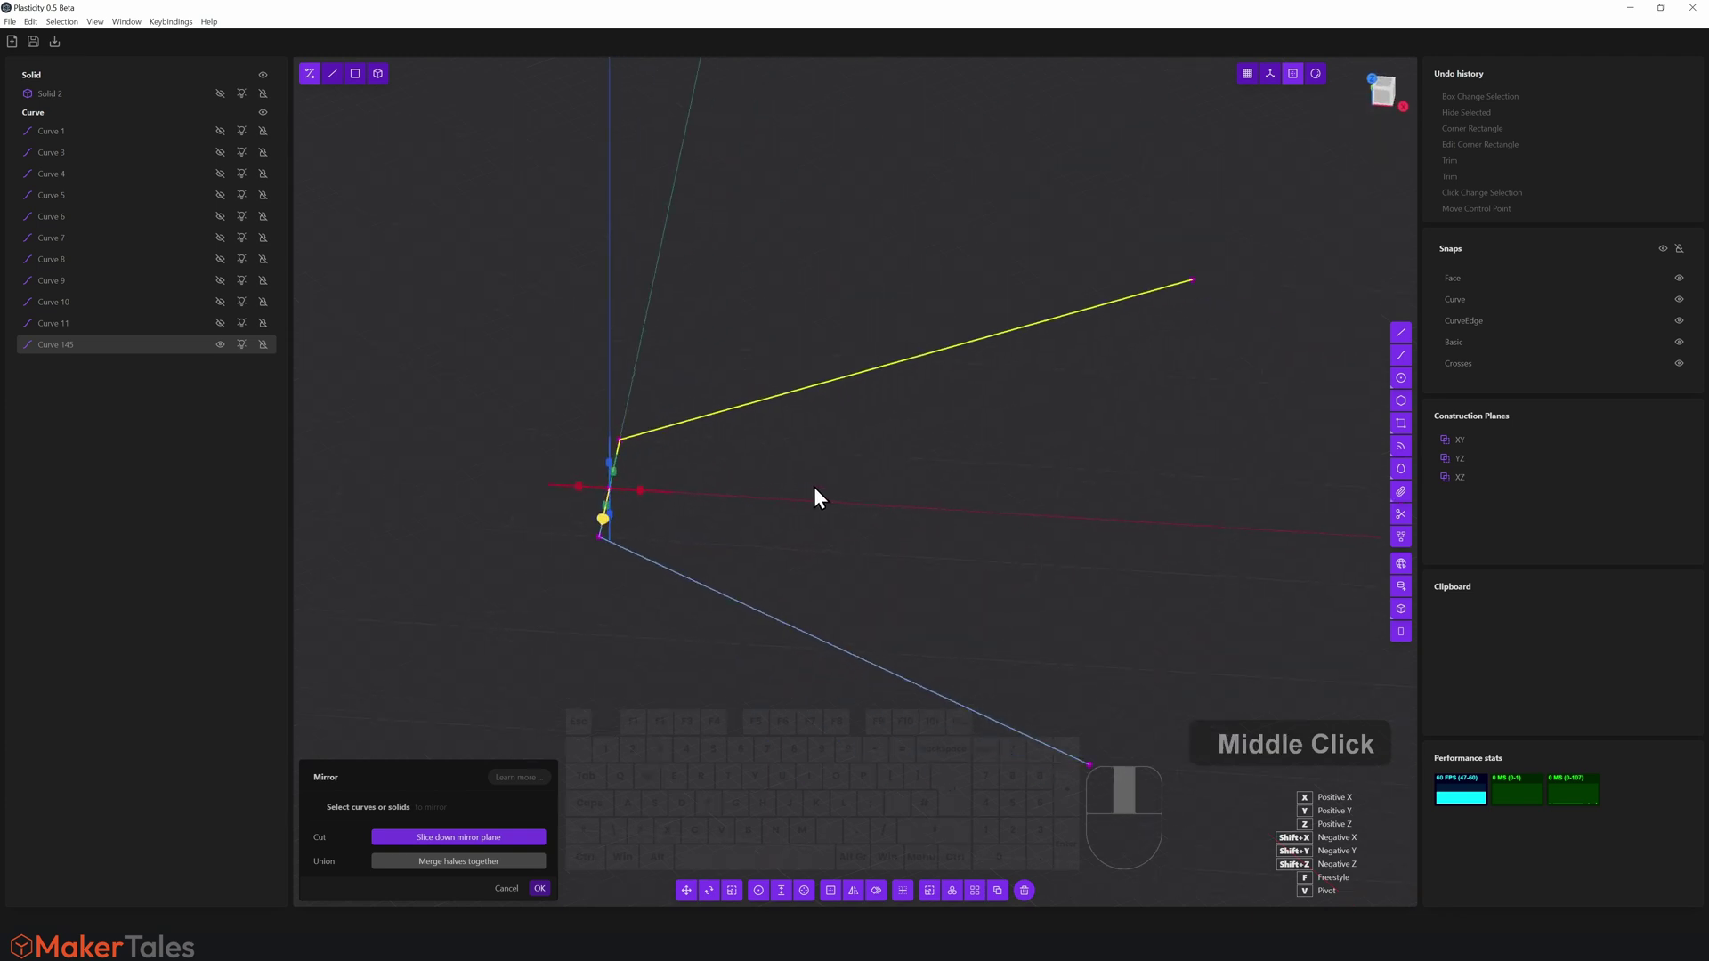
right_click(854, 498)
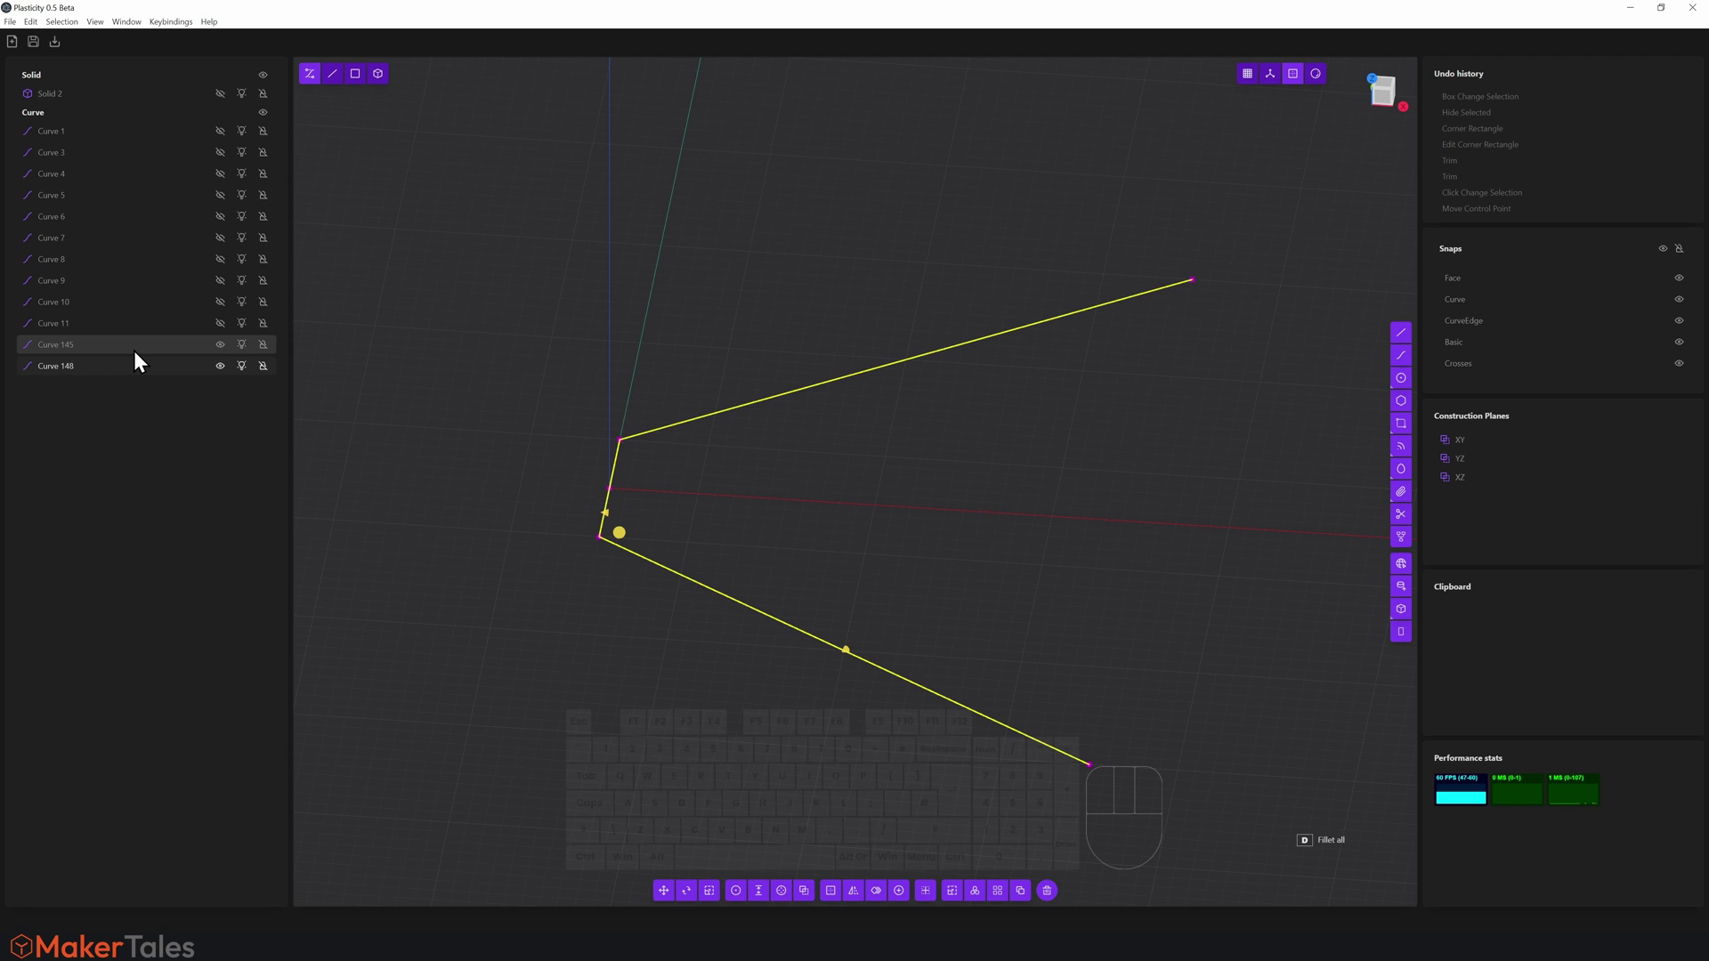
Join the upper and lower V halves into one curve
click(823, 530)
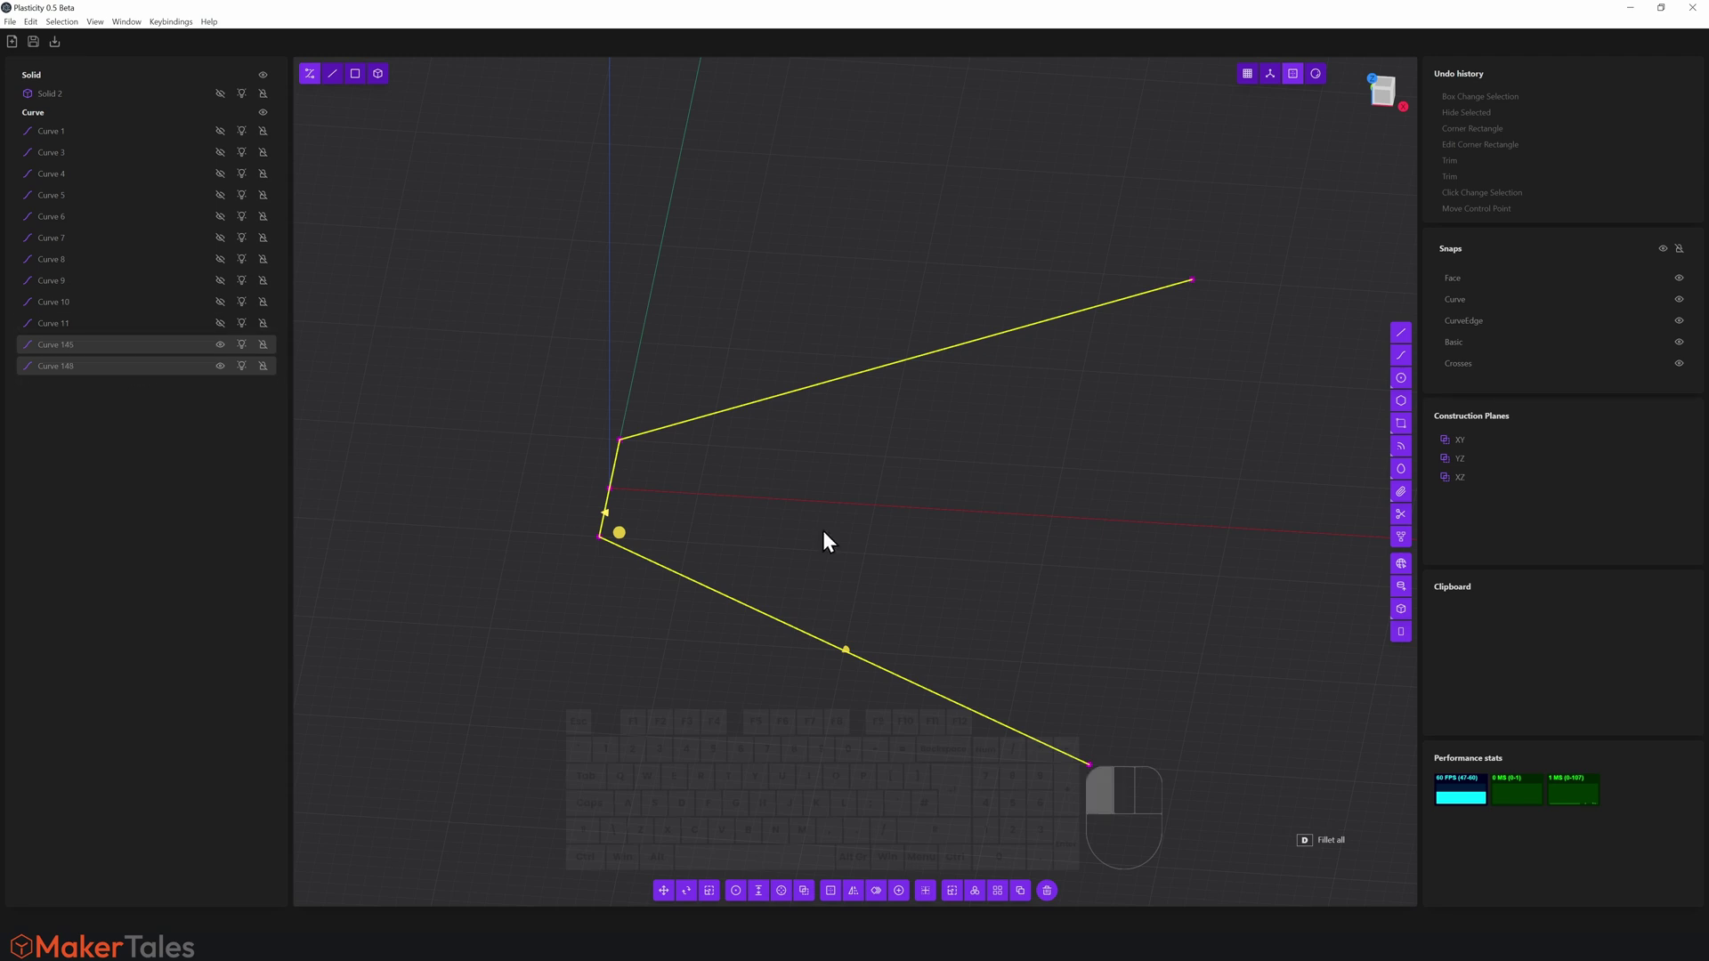
key(2)
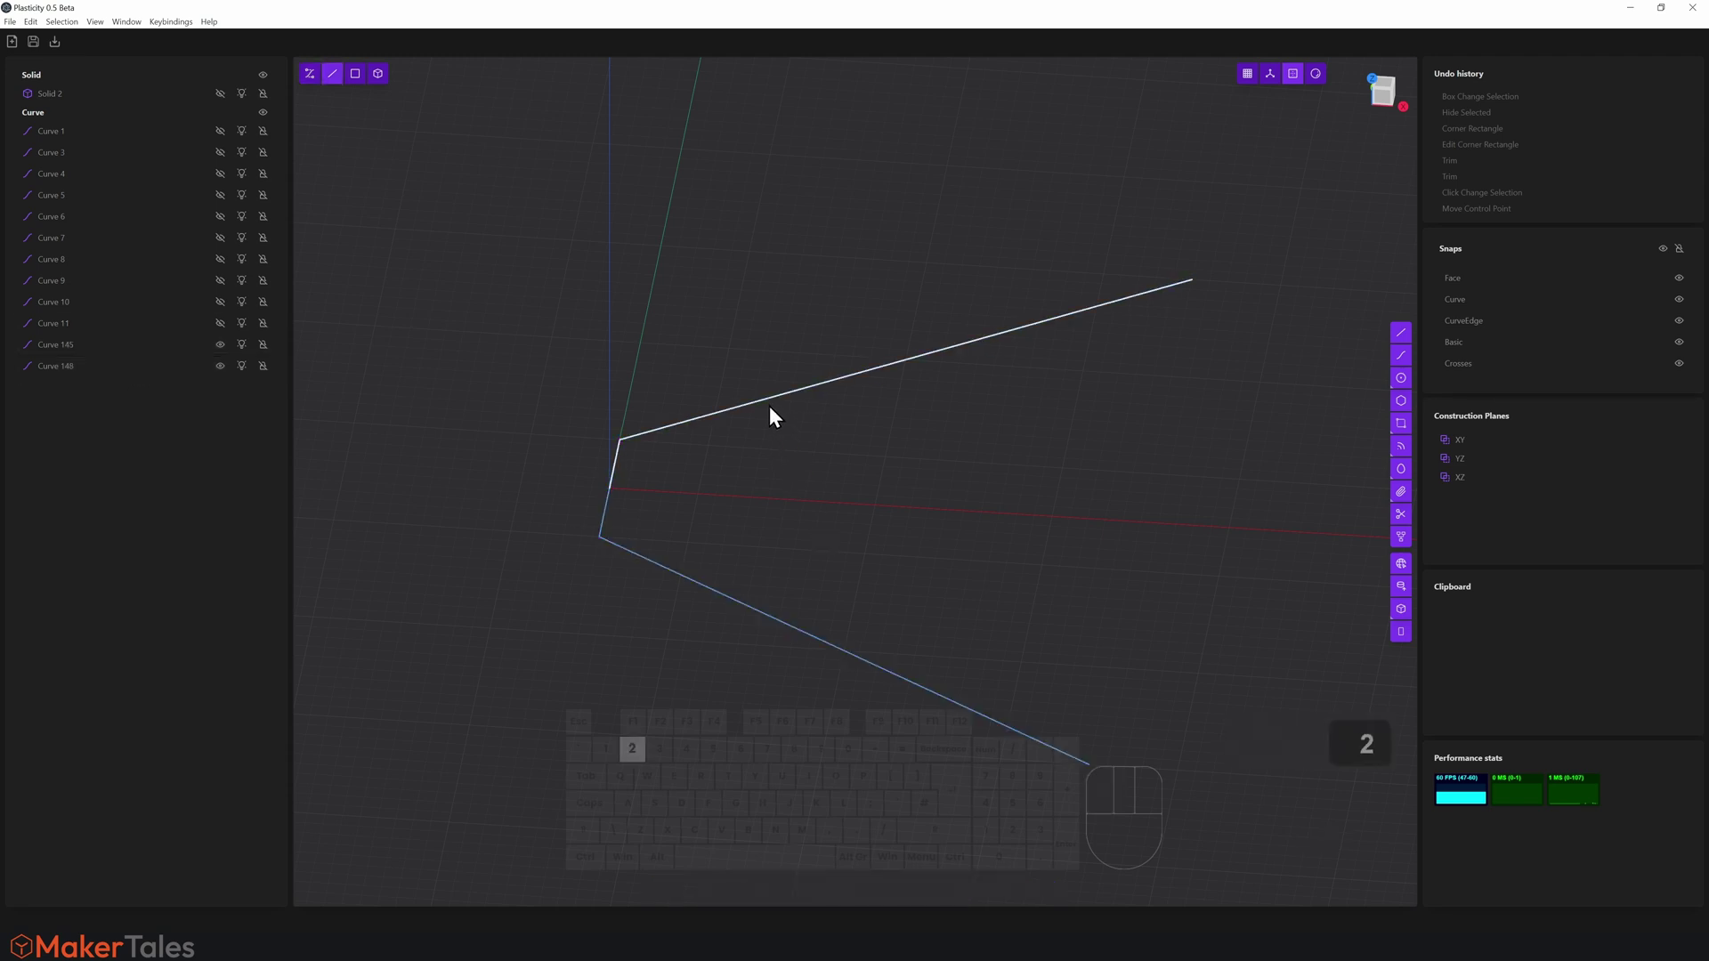
shift+click(770, 410)
shift+click(762, 614)
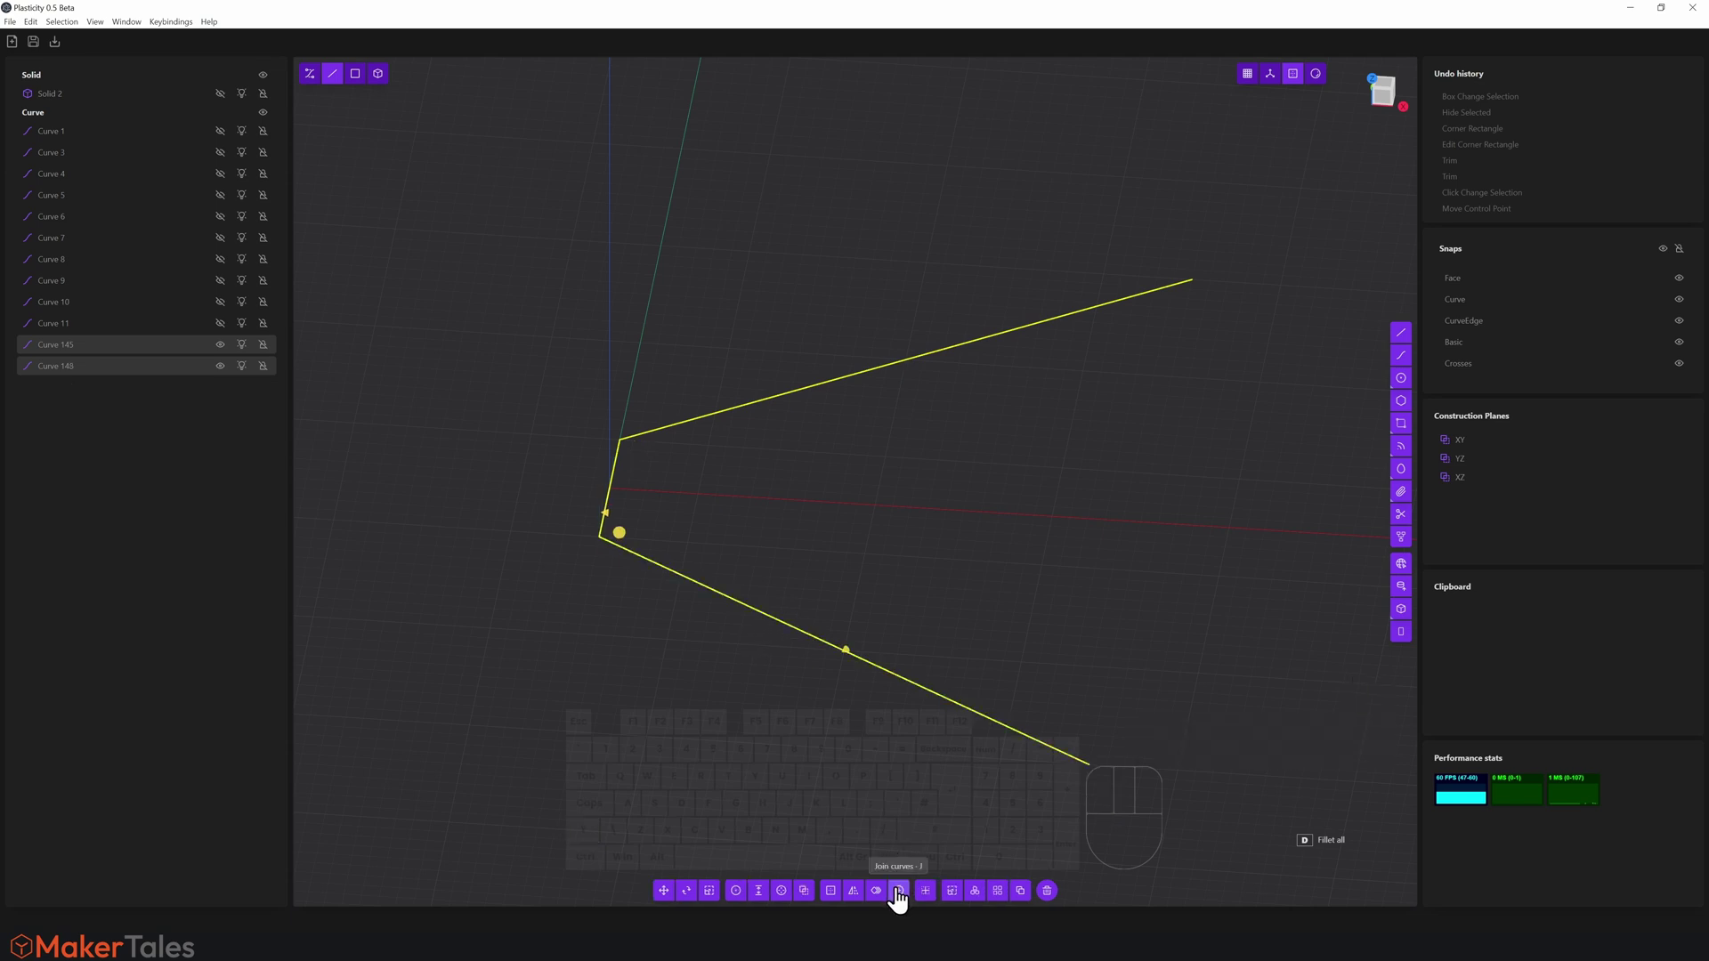
key(j)
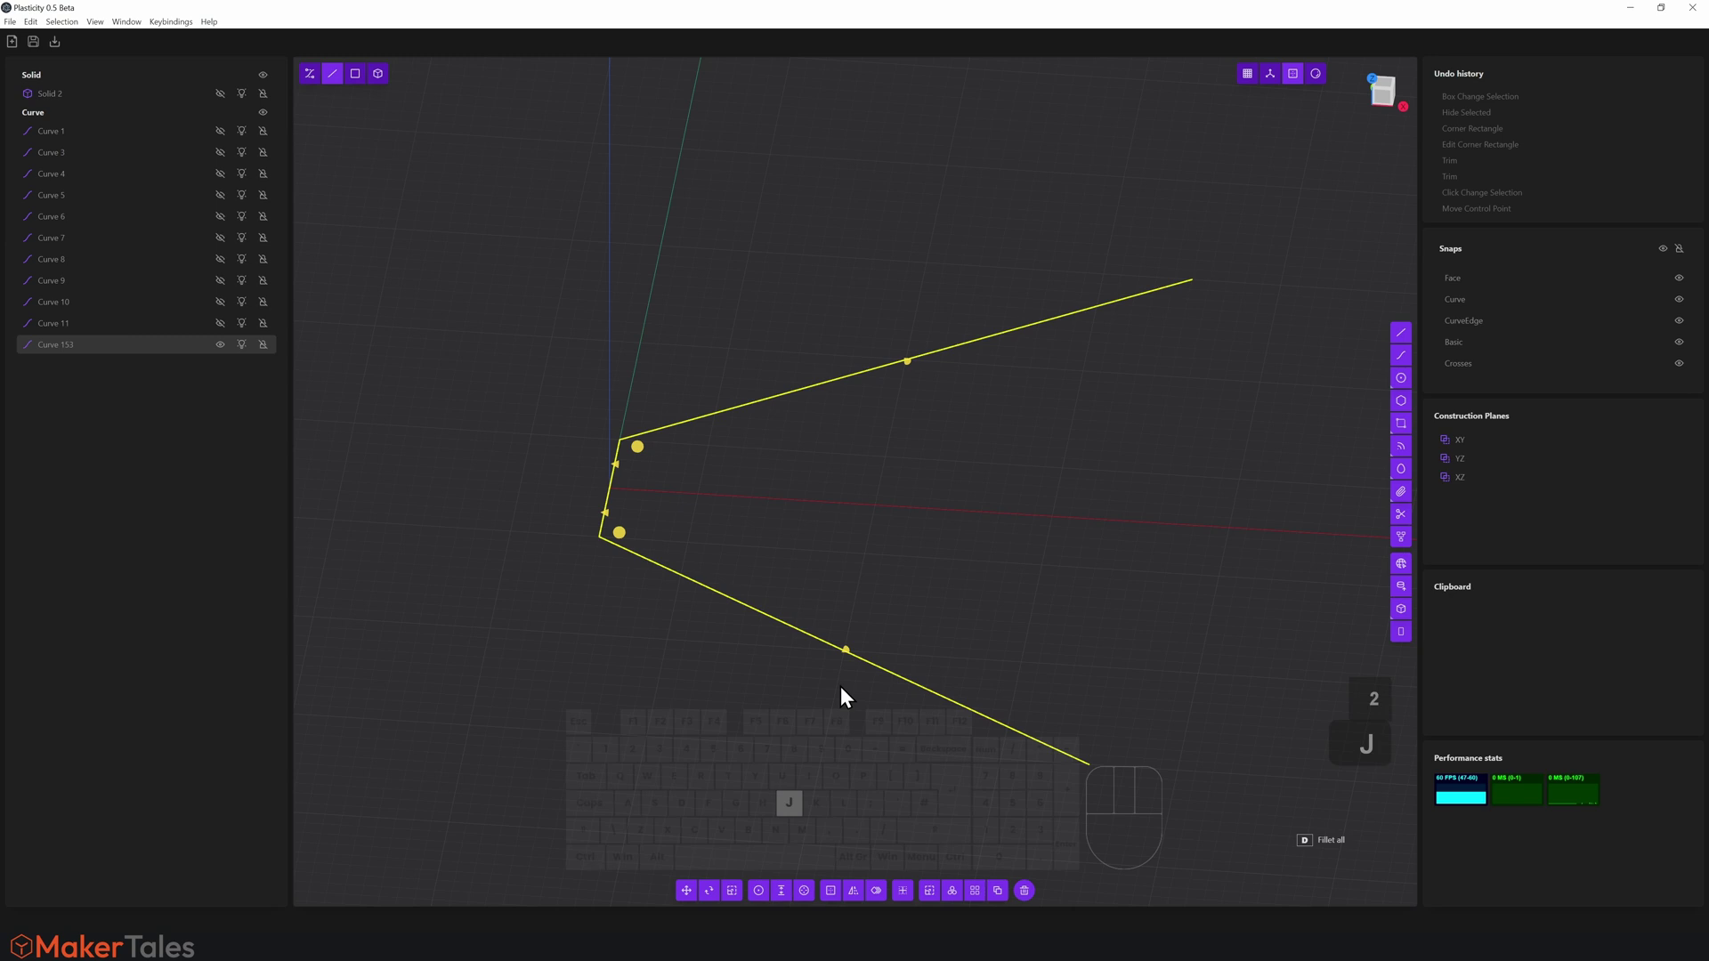
Fillet all corners of the joined V curve with radius 3
middle_drag(812, 545, 817, 585)
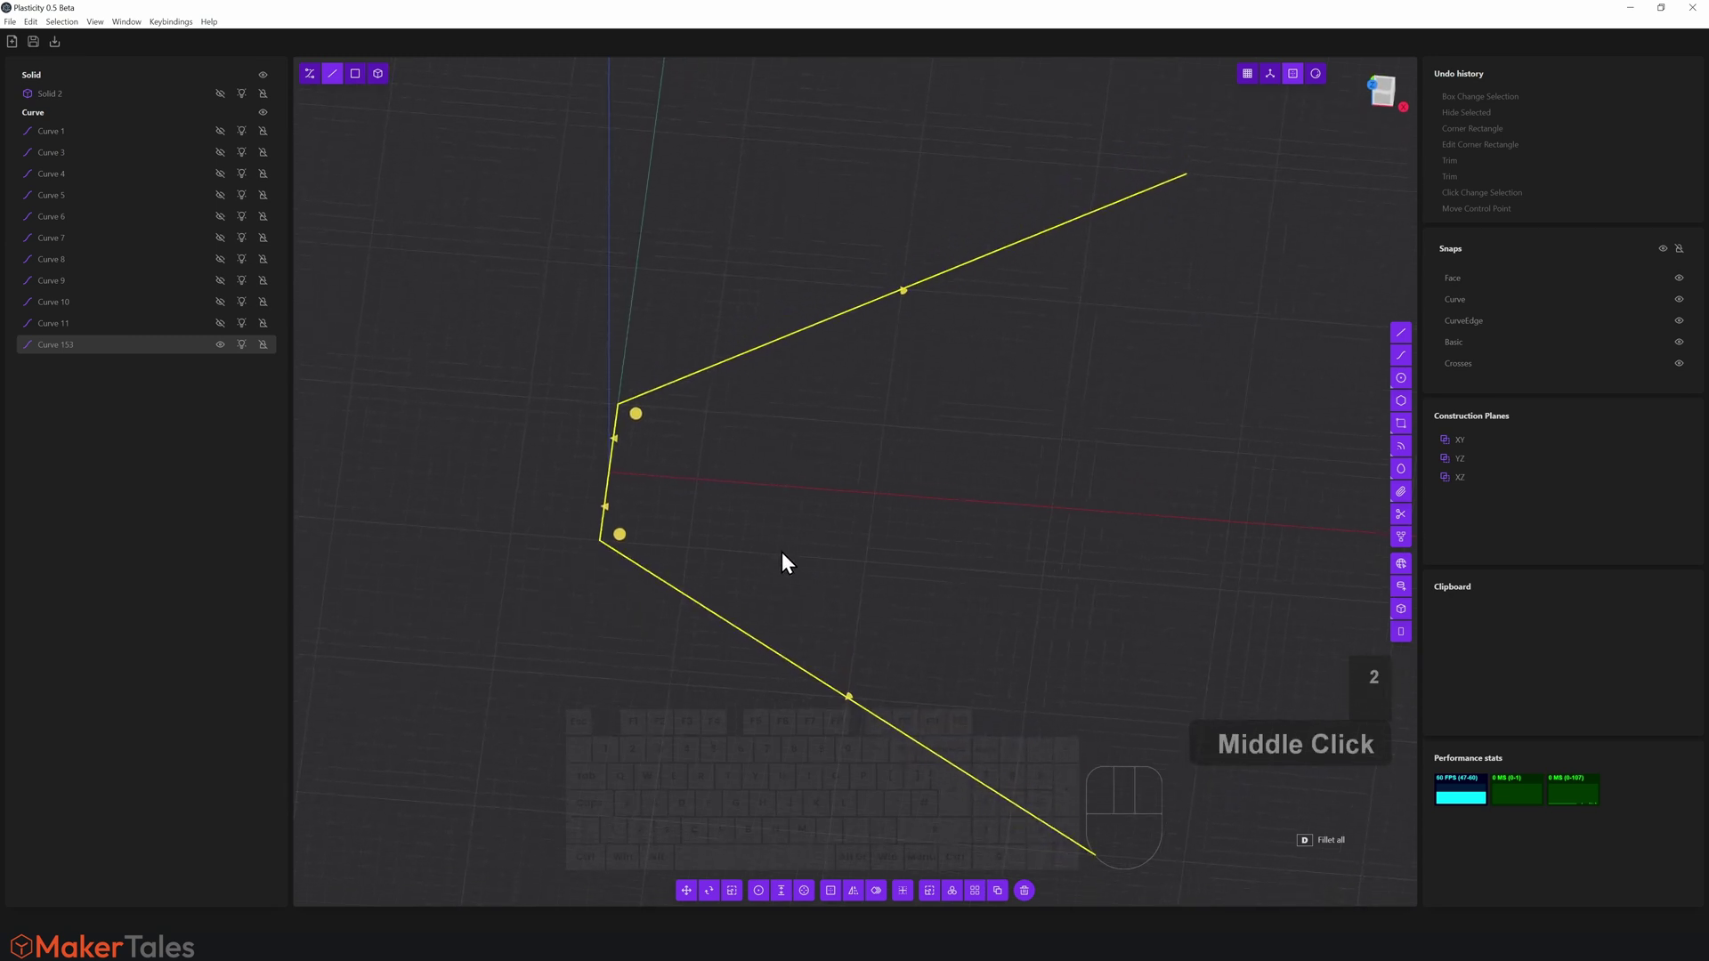
scroll(792, 547, down, 2)
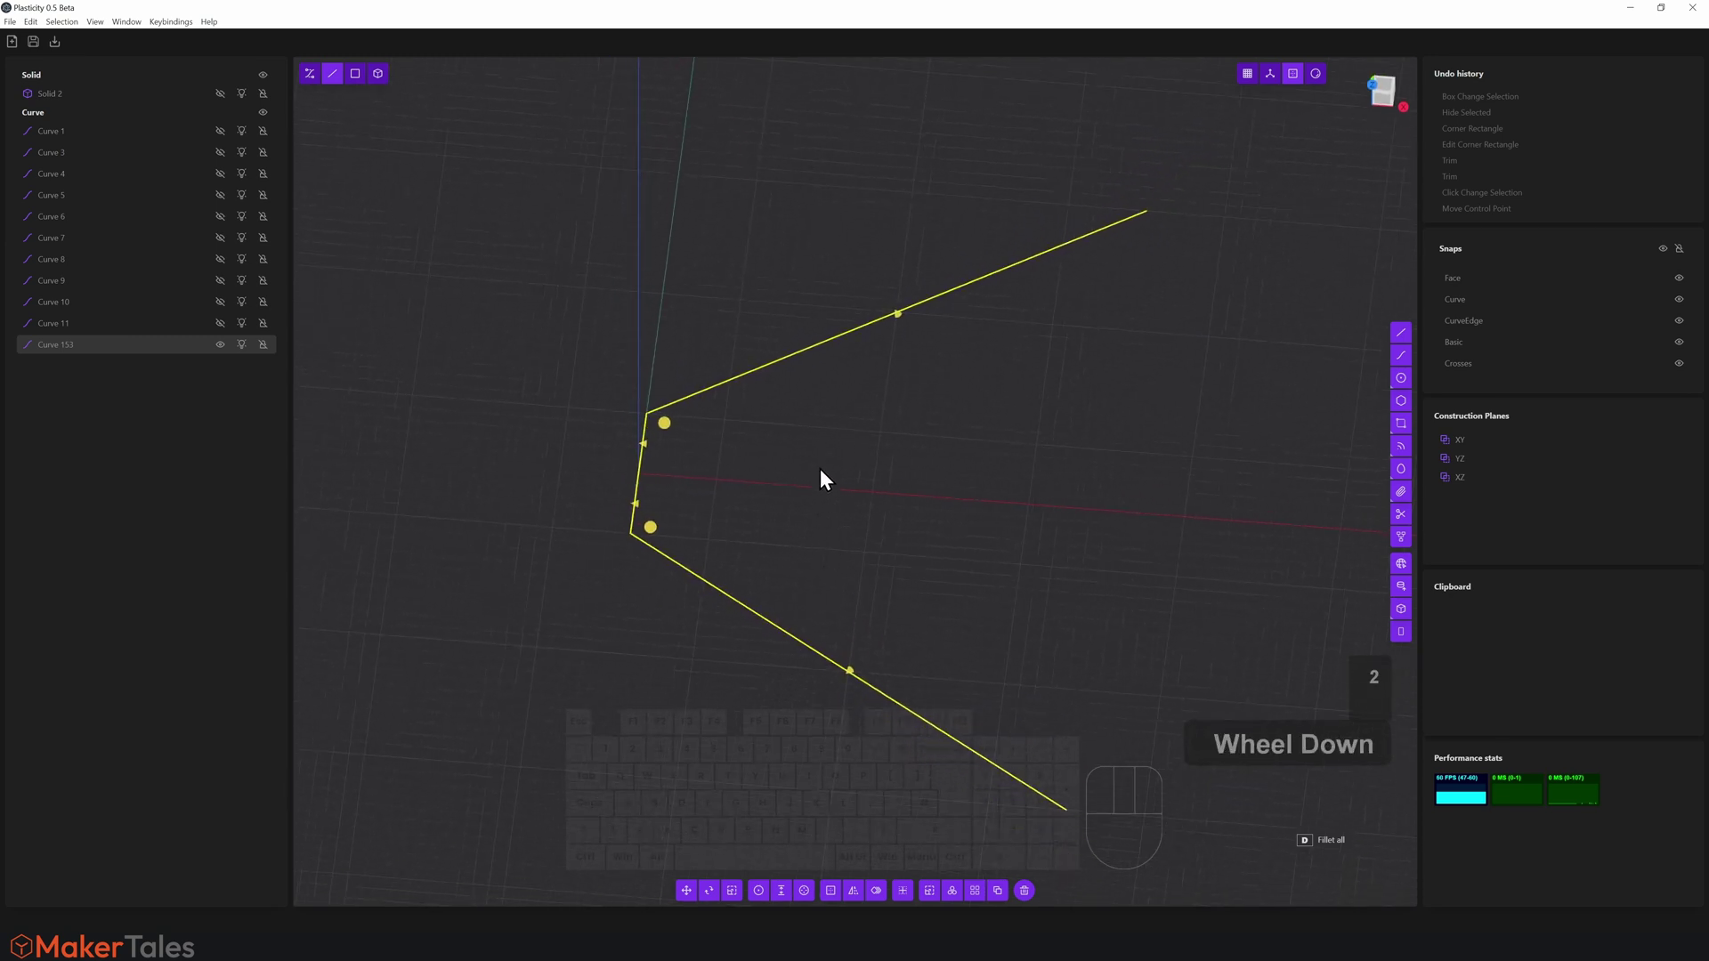
key(d)
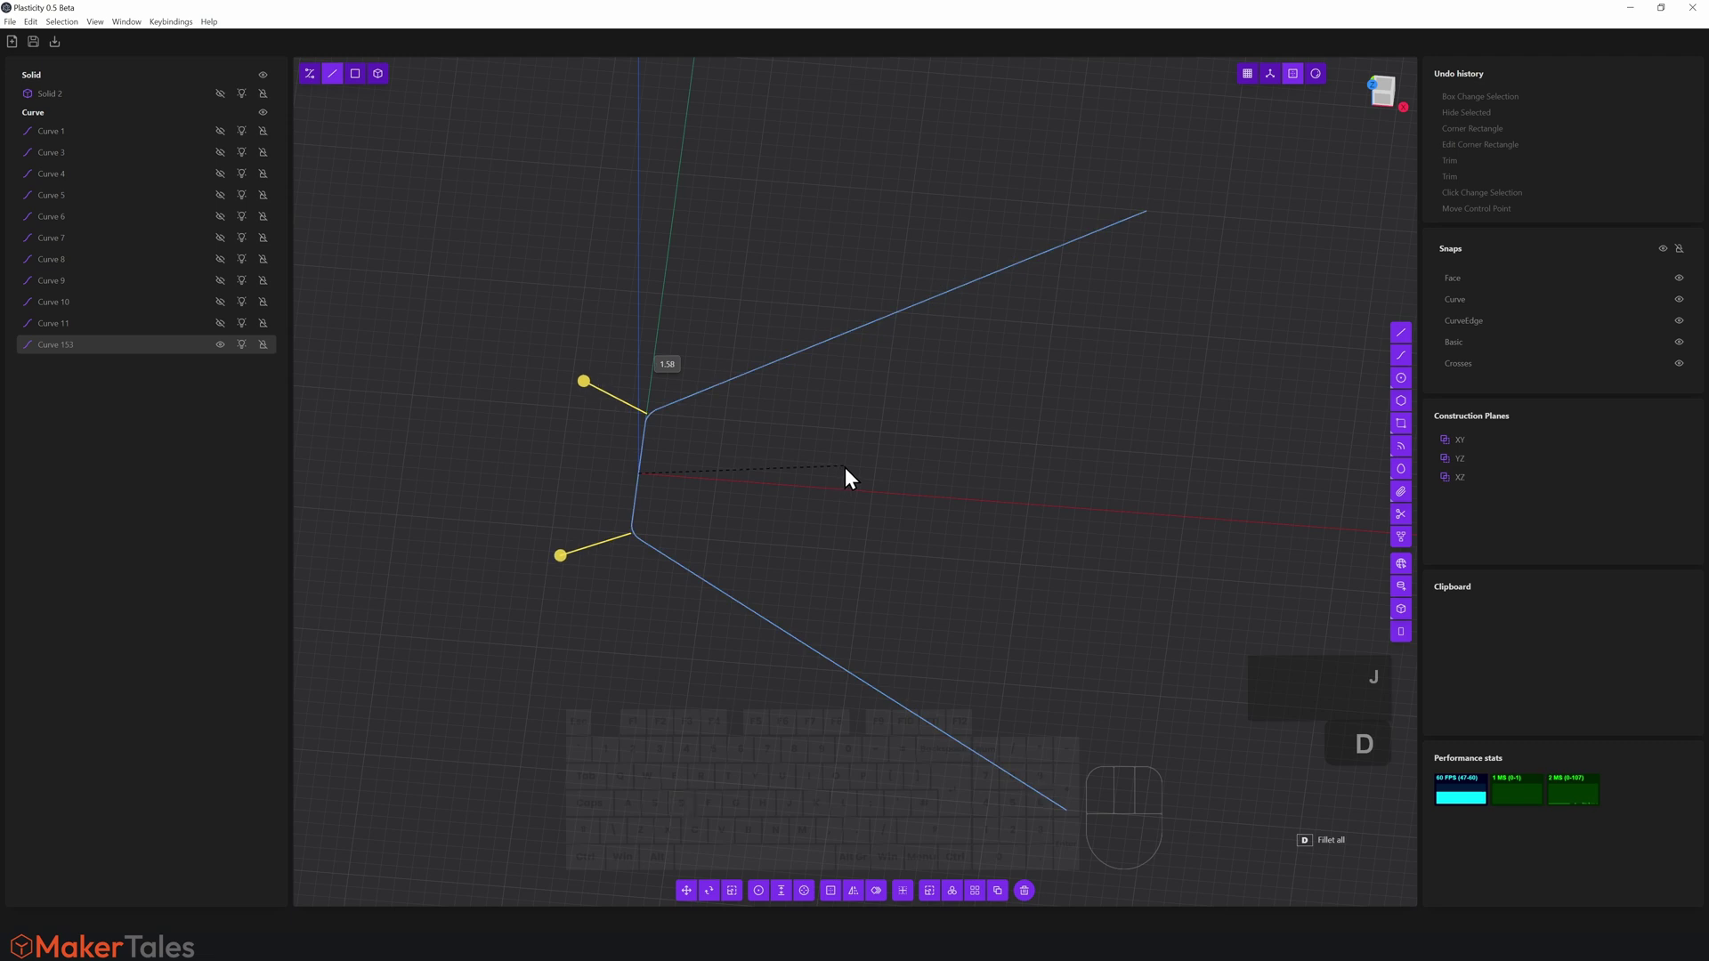
text(3)
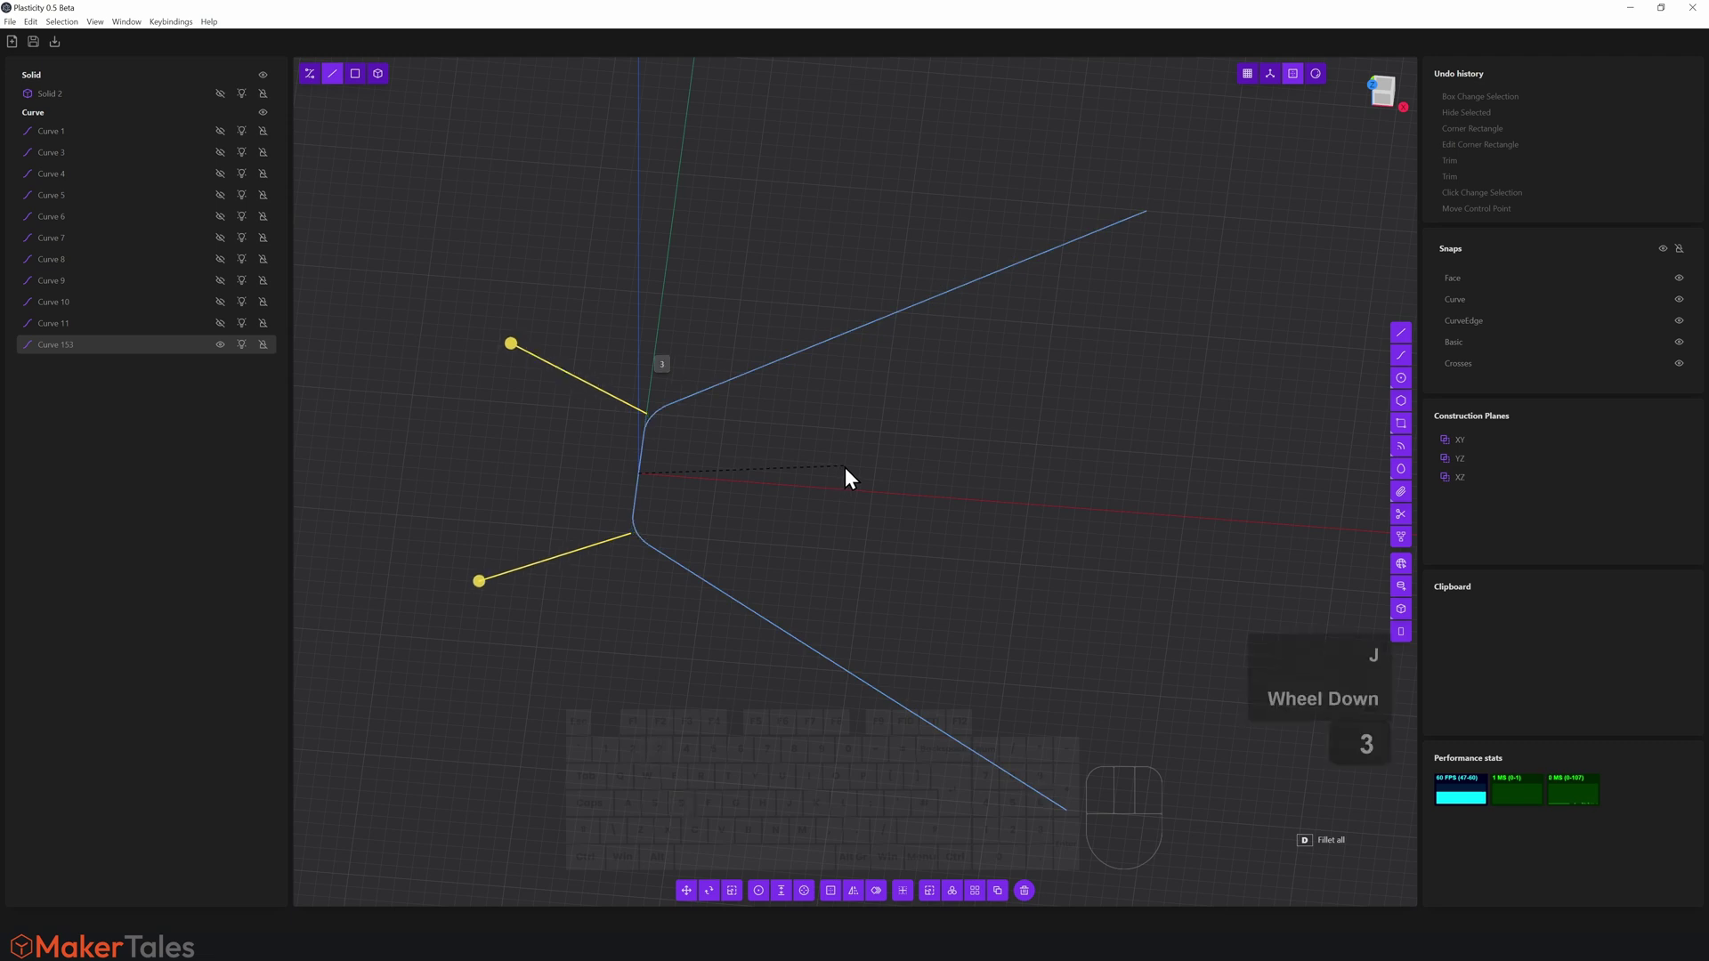
key(Return)
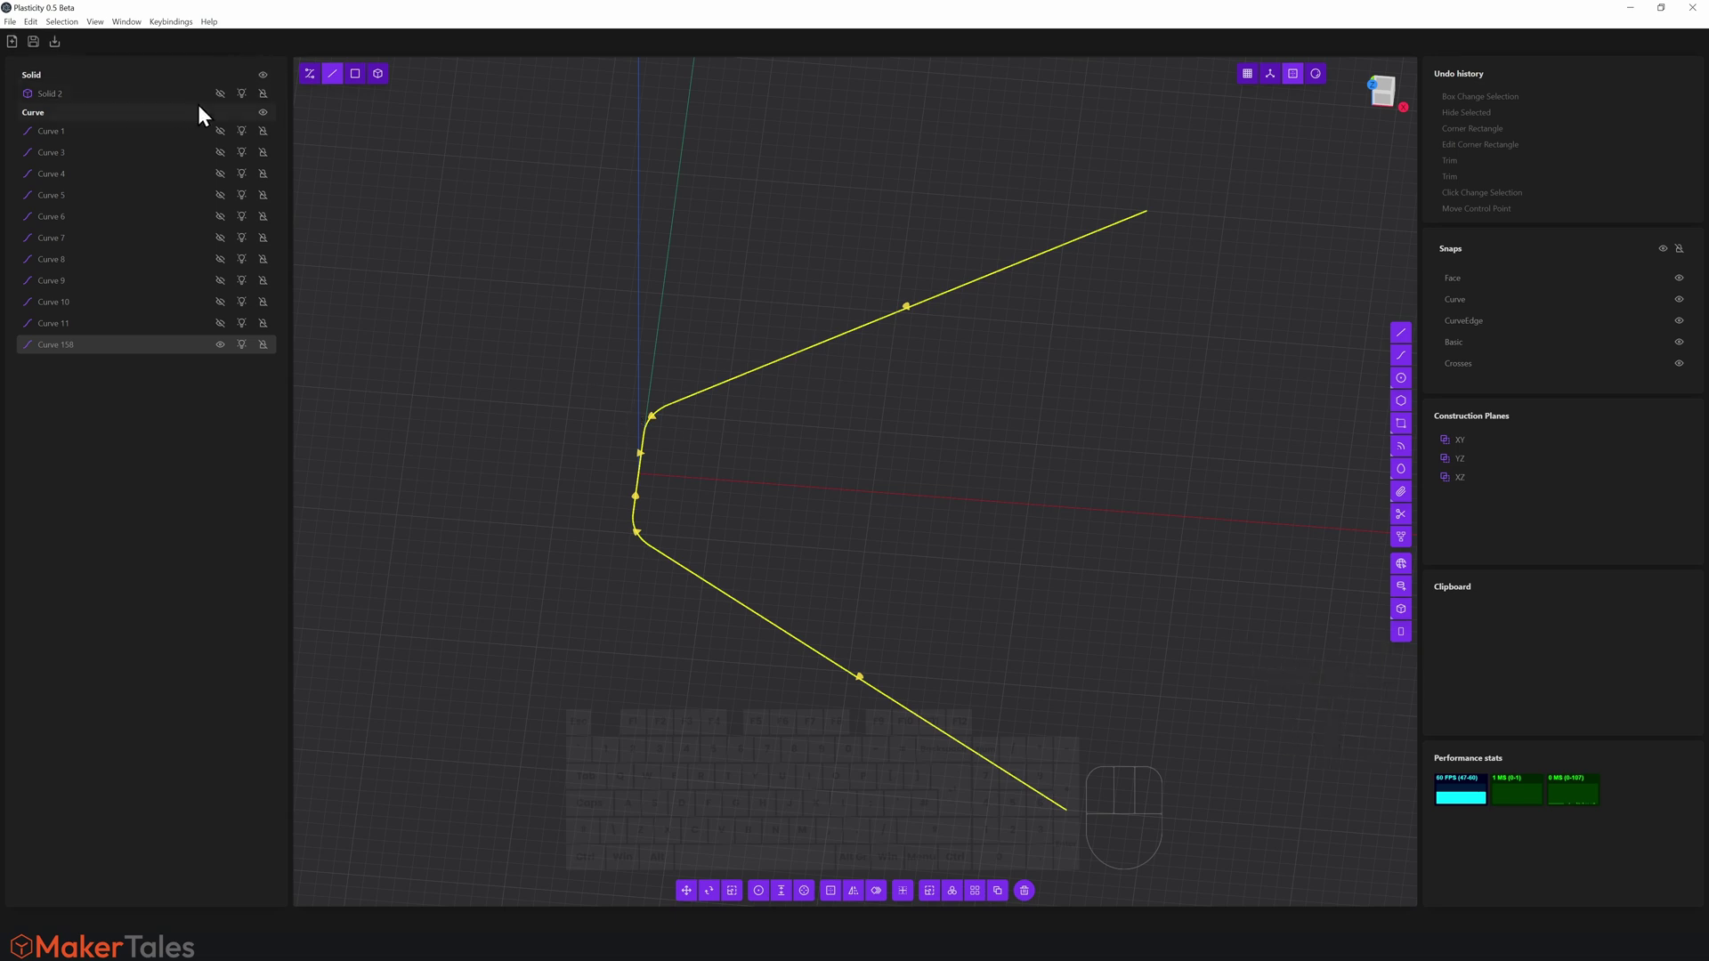
Show Solid 2 again and look down on the spinner from above
click(220, 93)
scroll(730, 400, down, 1)
scroll(730, 401, down, 6)
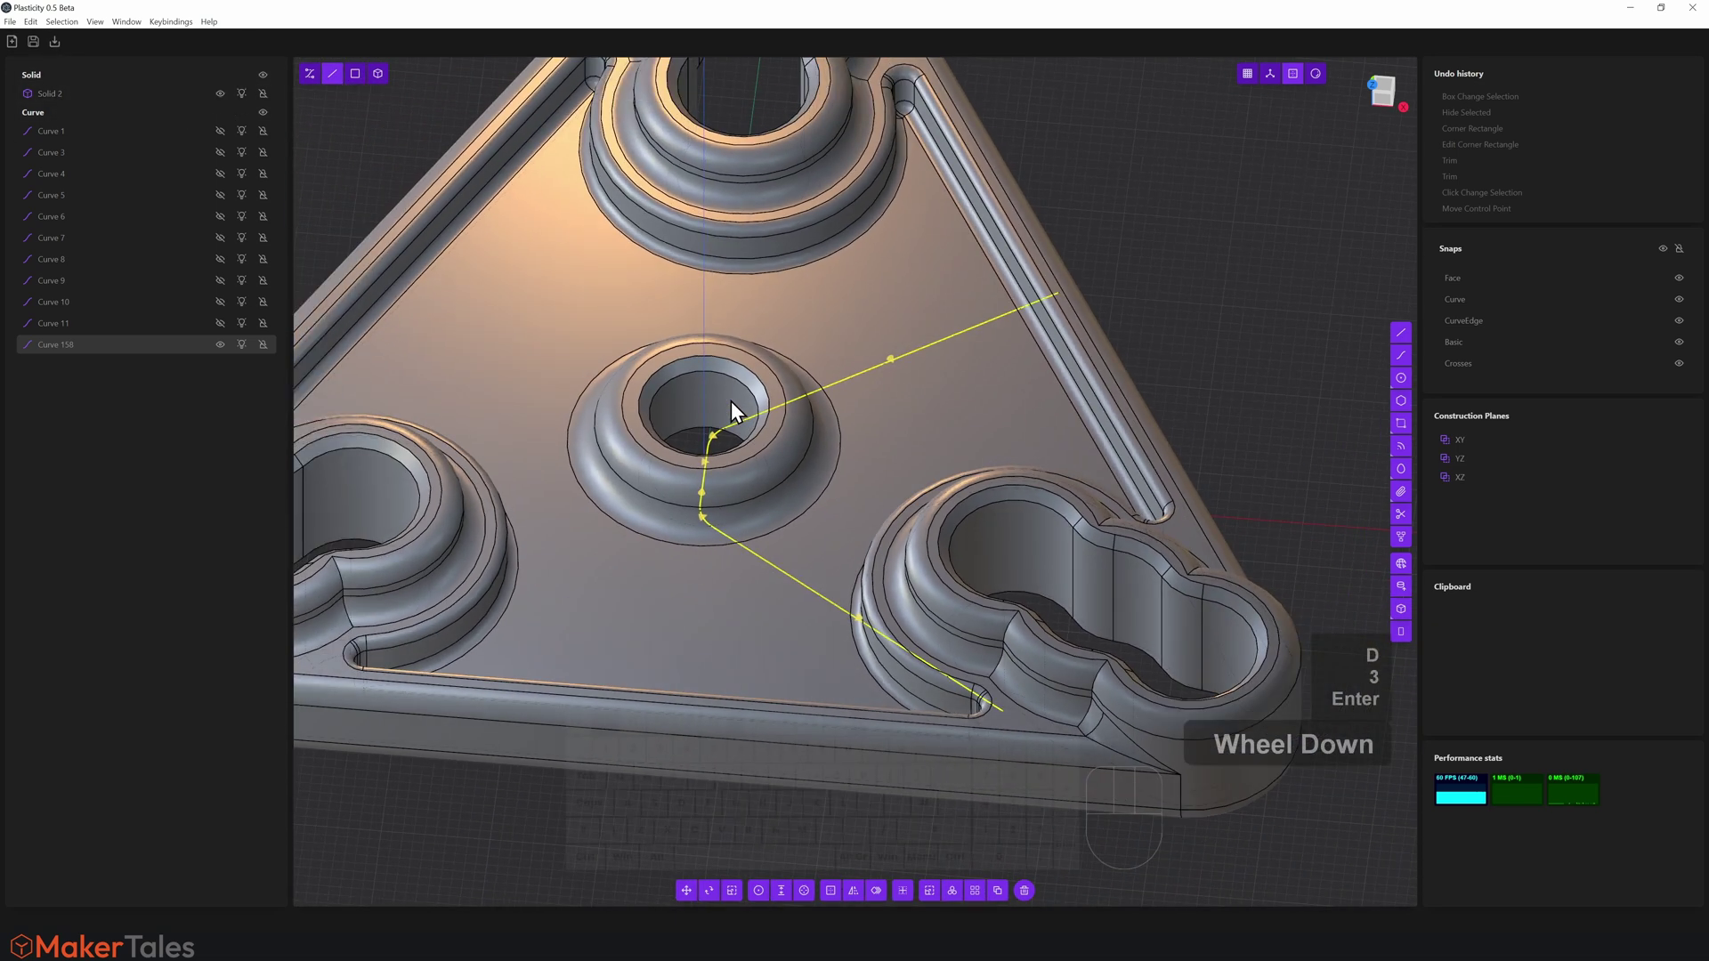
middle_drag(730, 404, 728, 441)
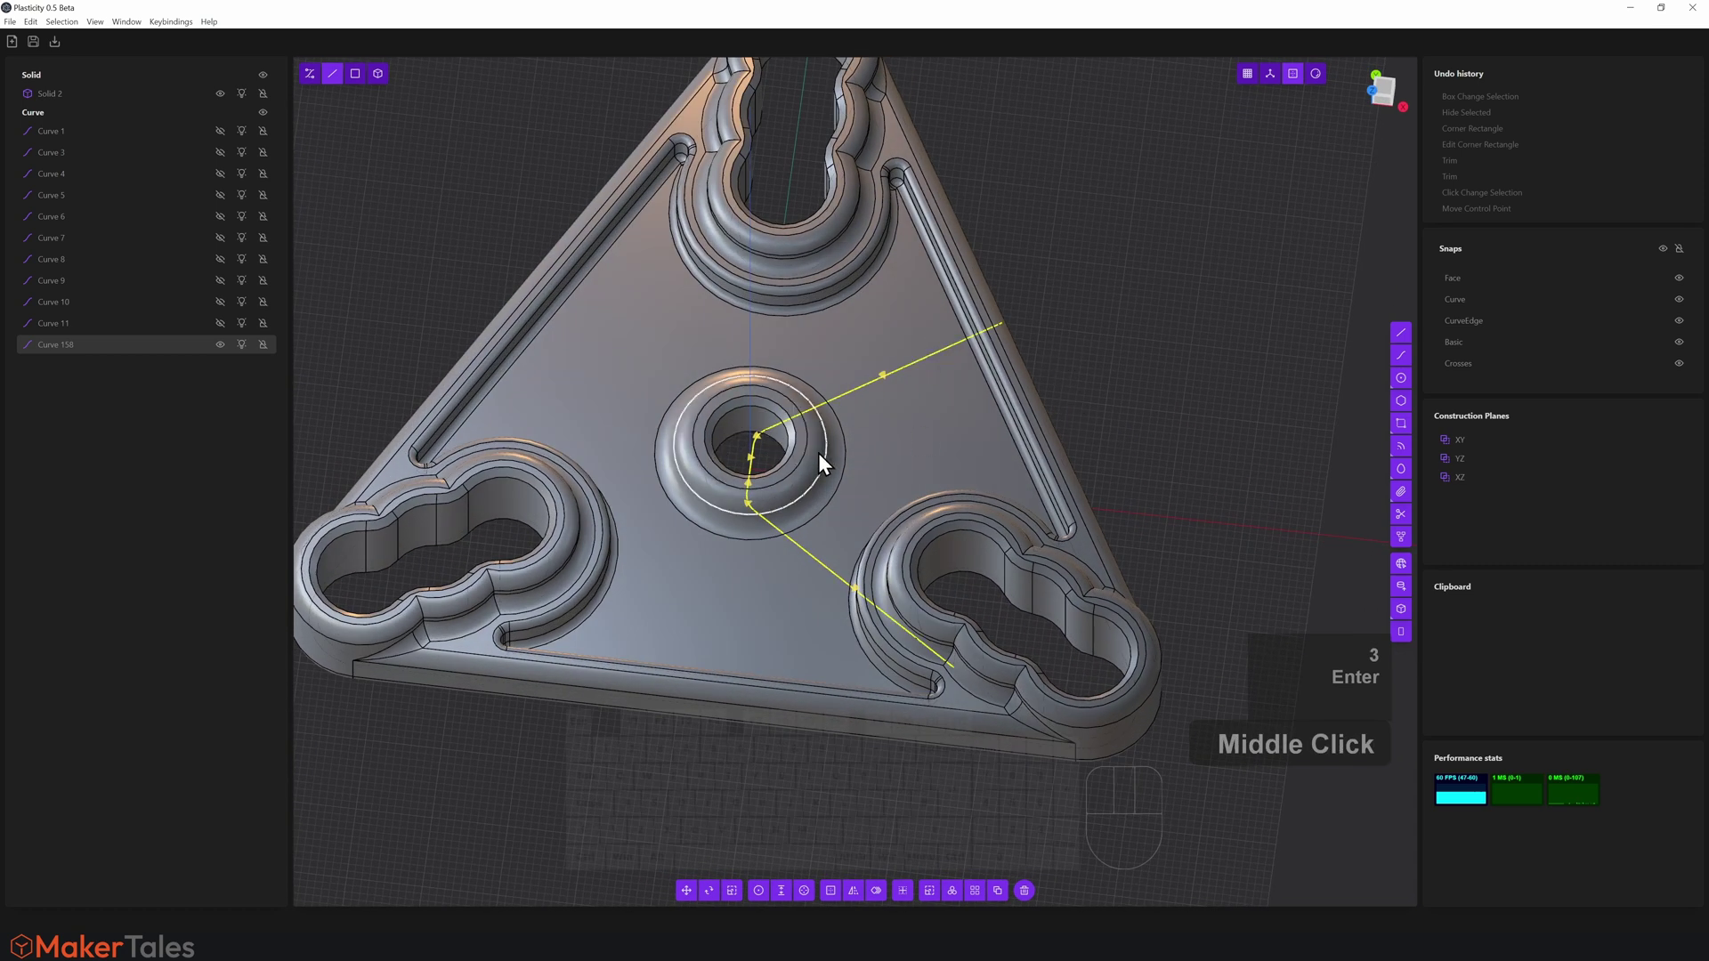
Move the rounded V curve 20 units along X over an arm slot
key(g)
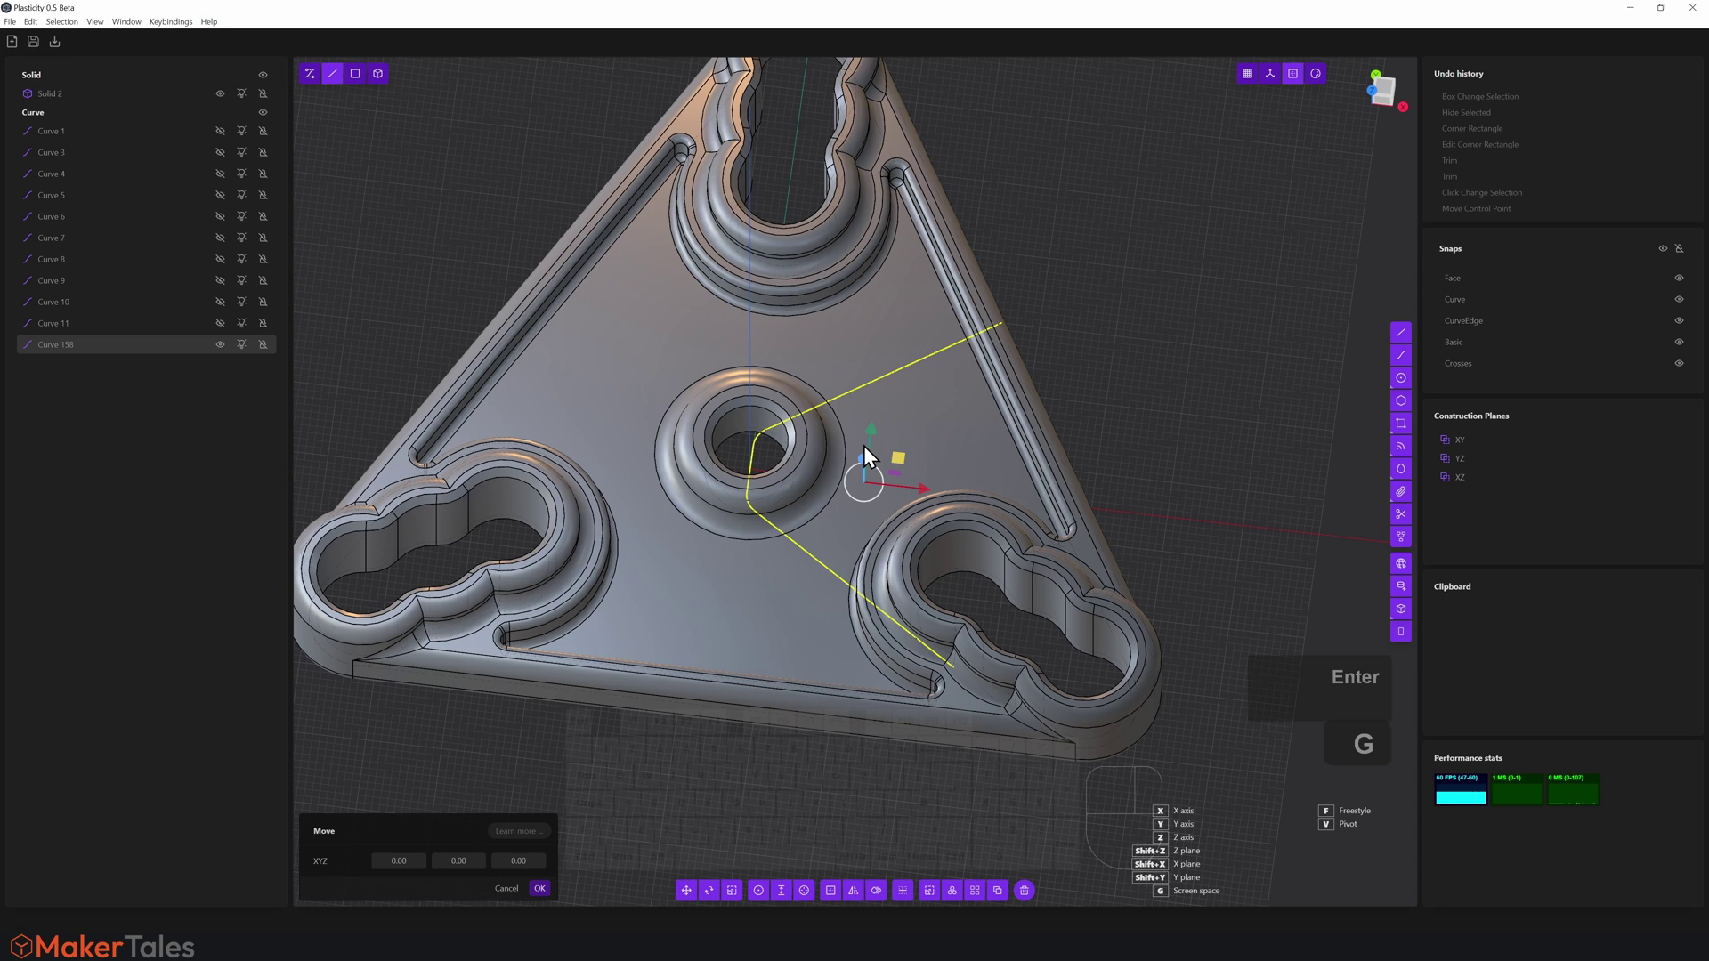
key(x)
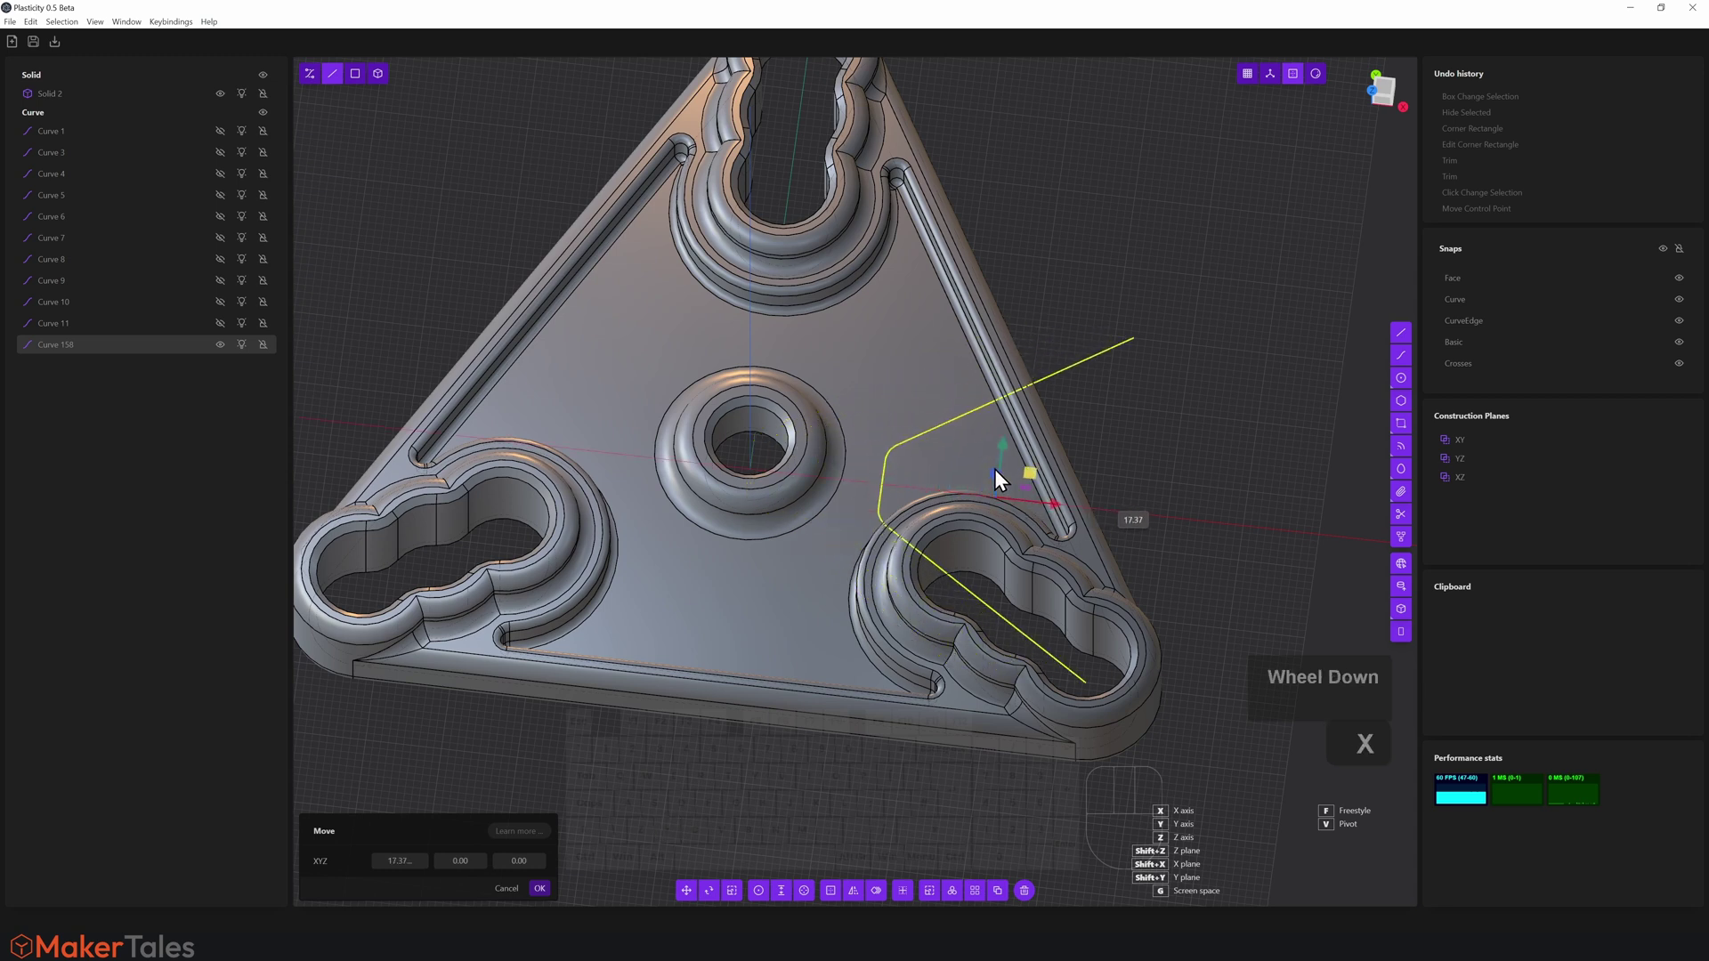
text(20)
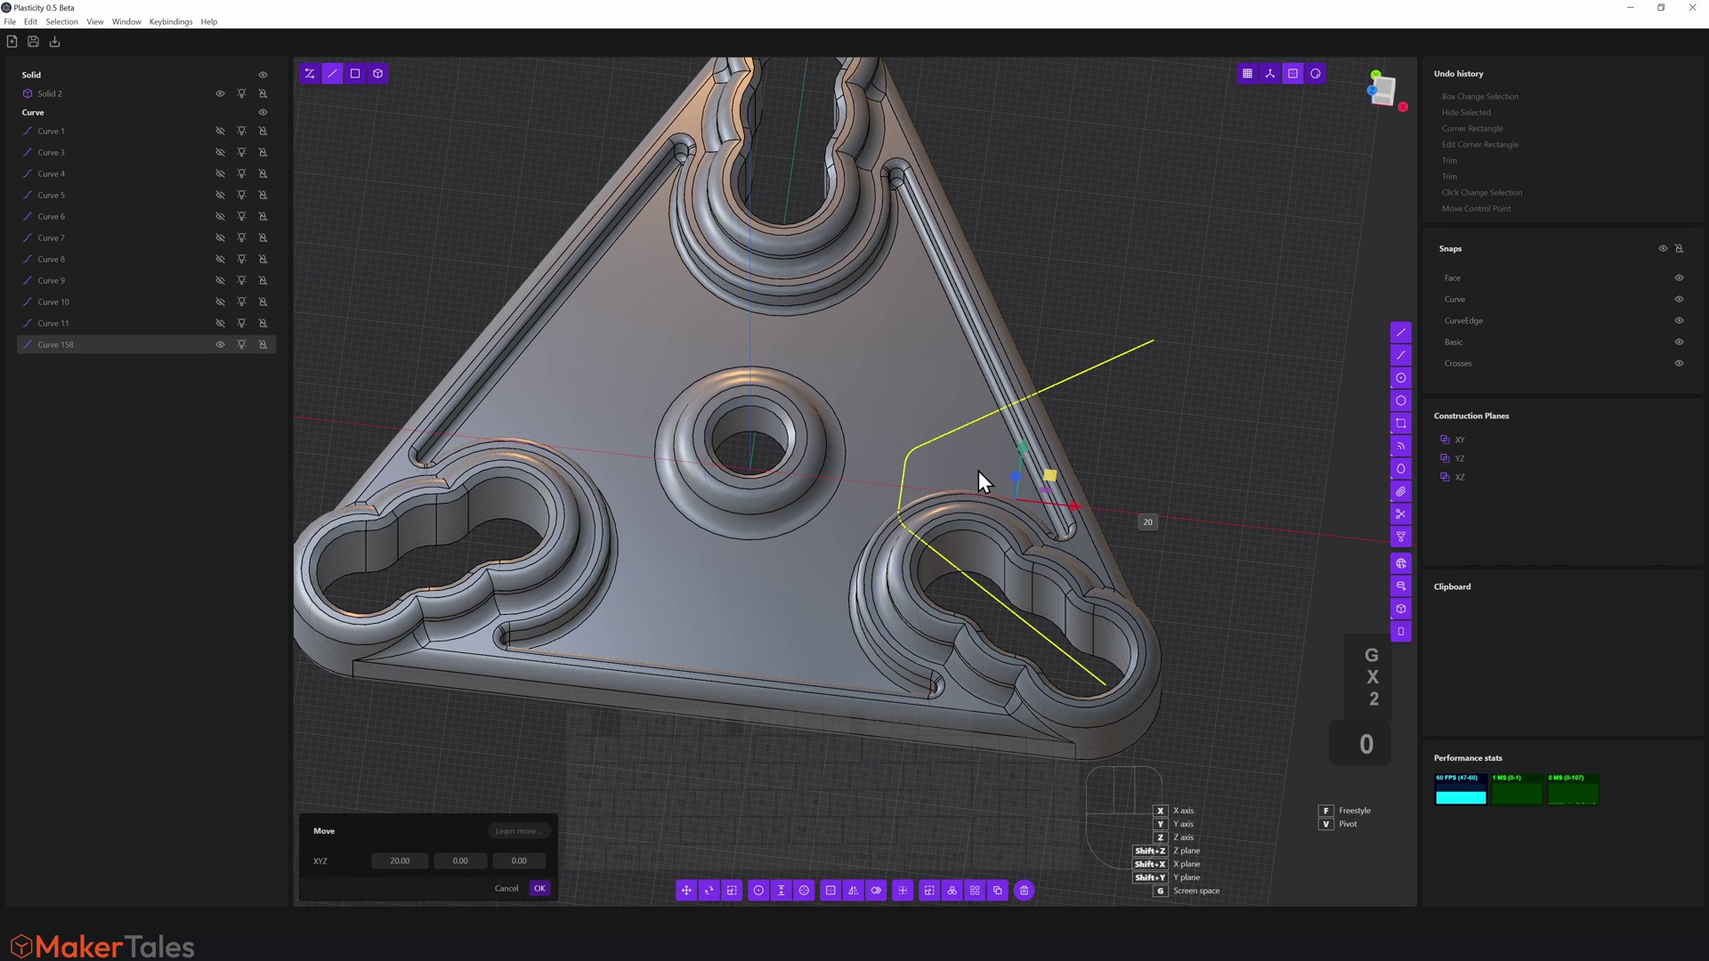
key(Return)
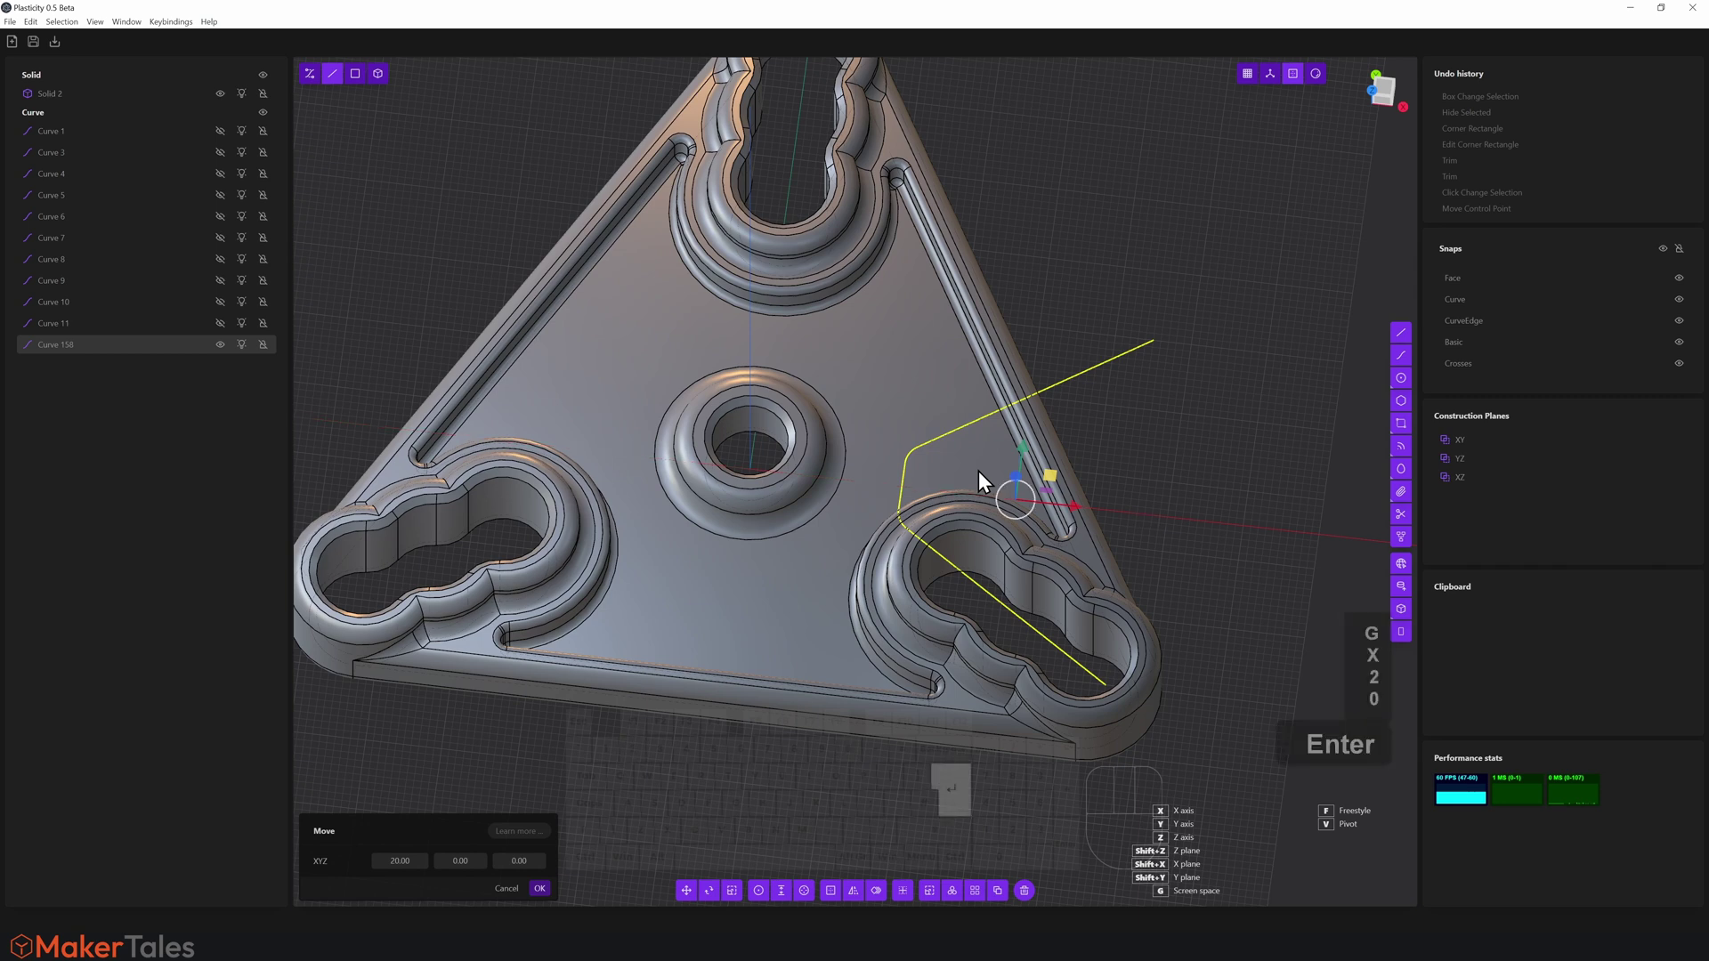
right_click(1198, 378)
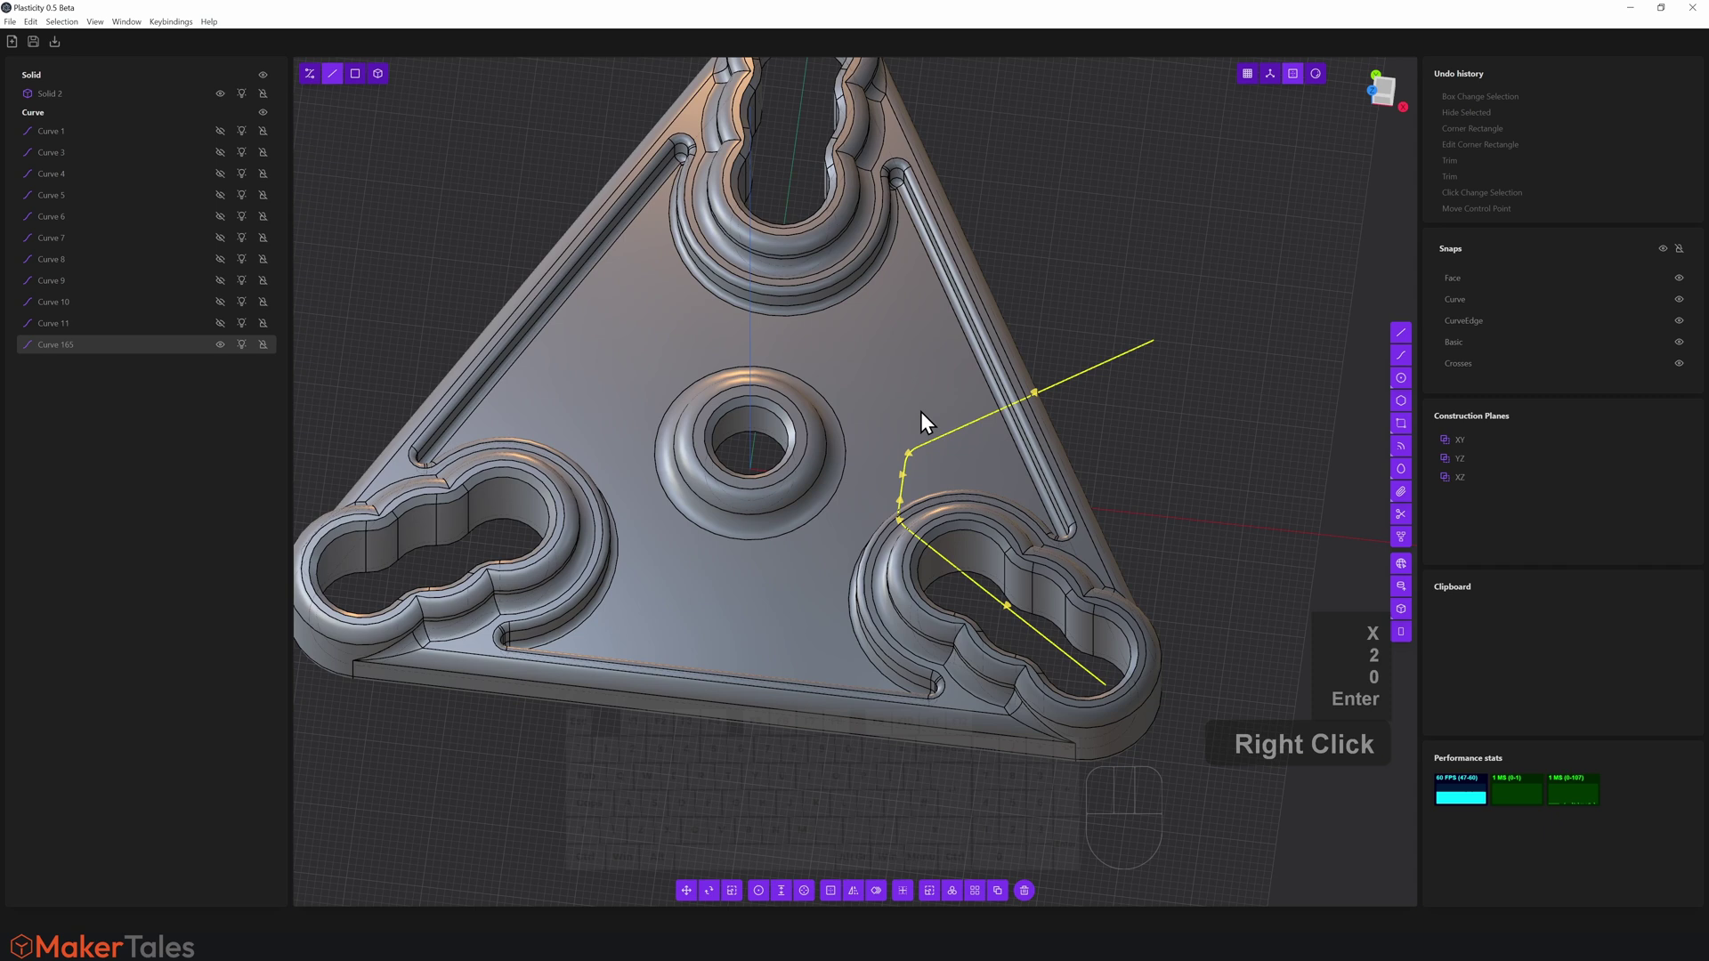
Rotate the V curve 30° about the spinner's central hole
middle_drag(922, 331, 952, 493)
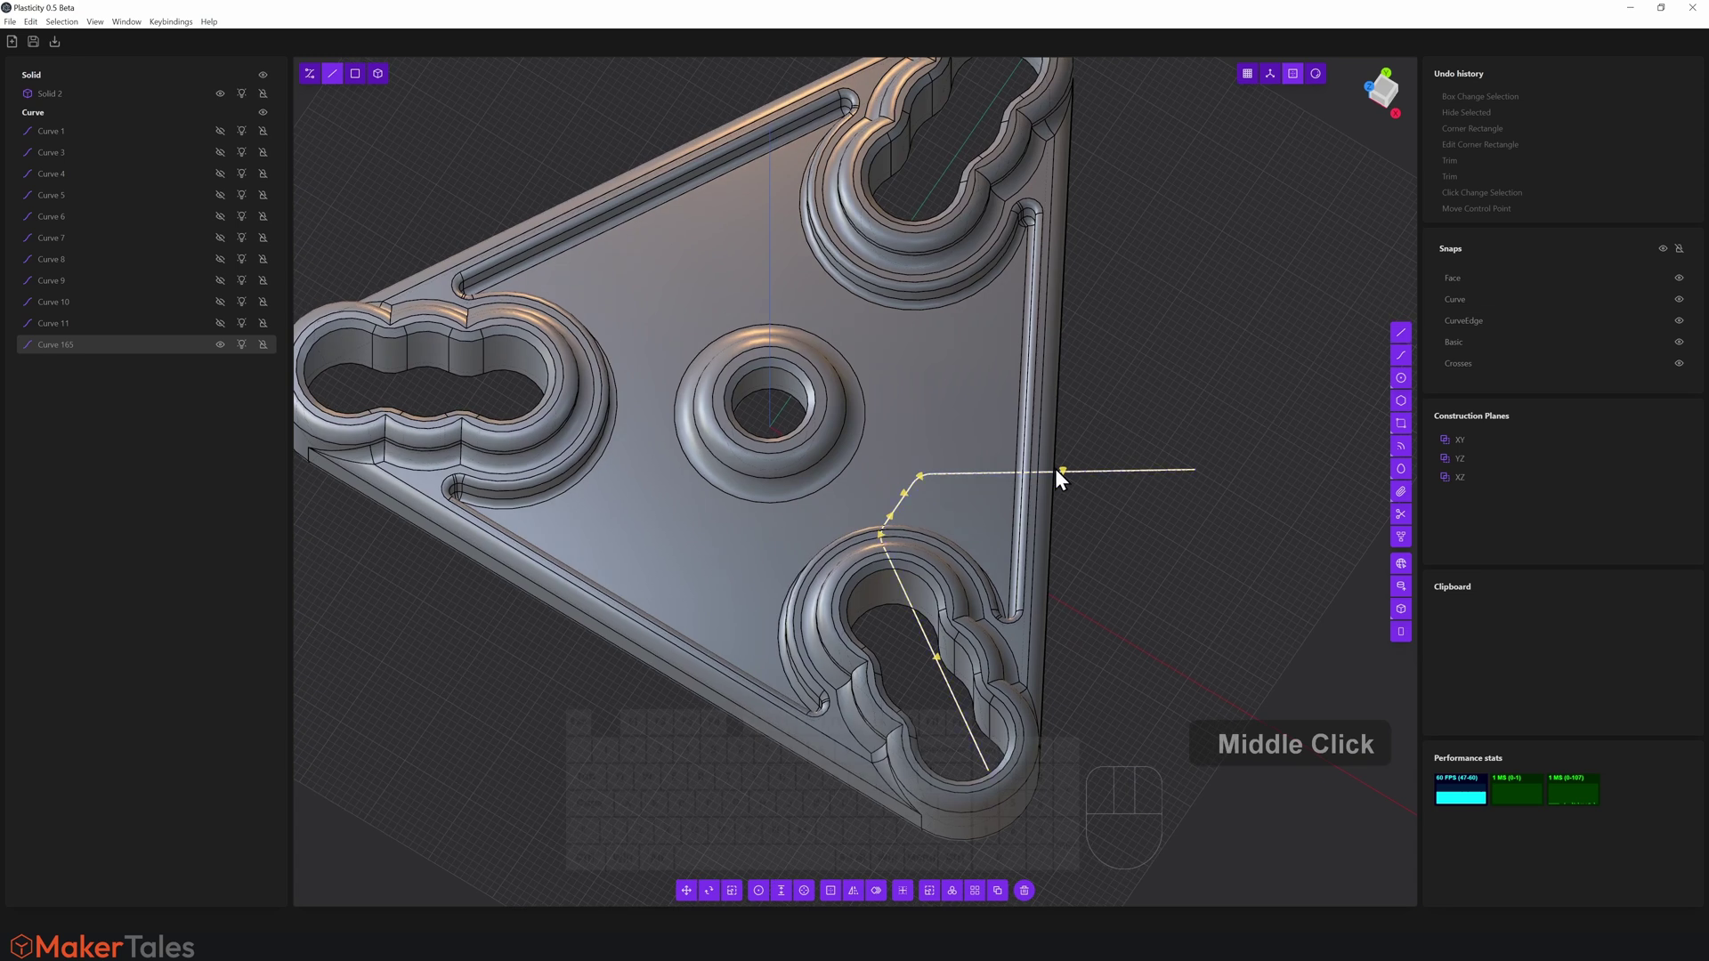
key(r)
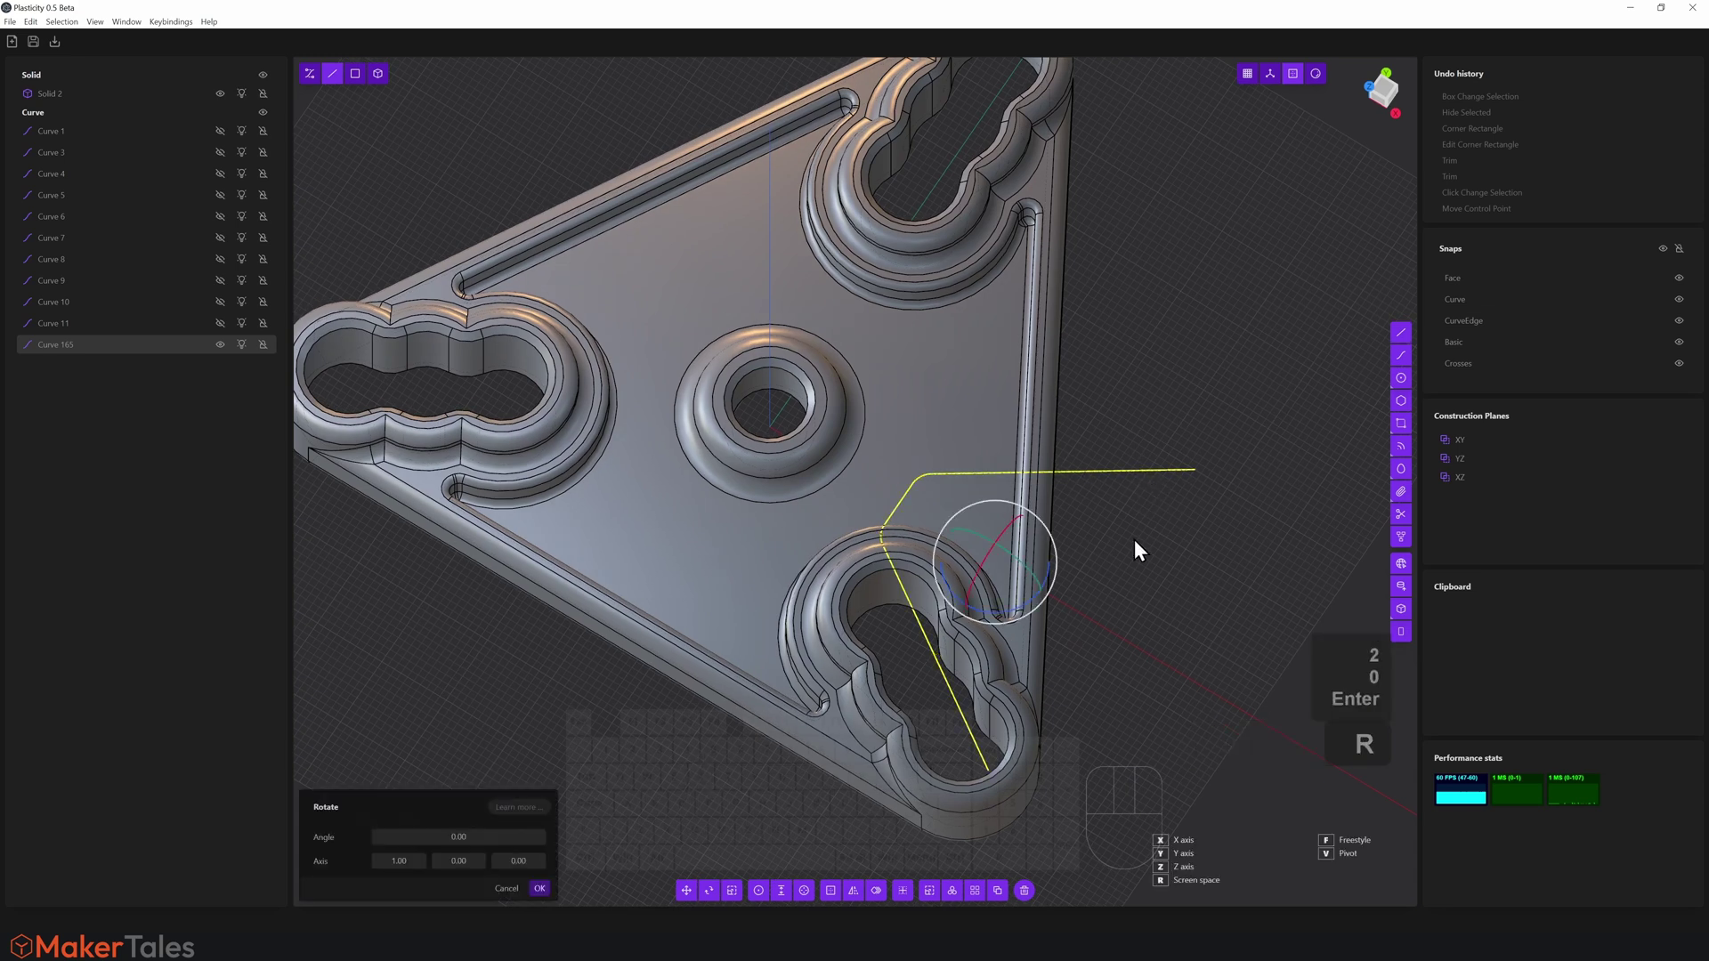
key(f)
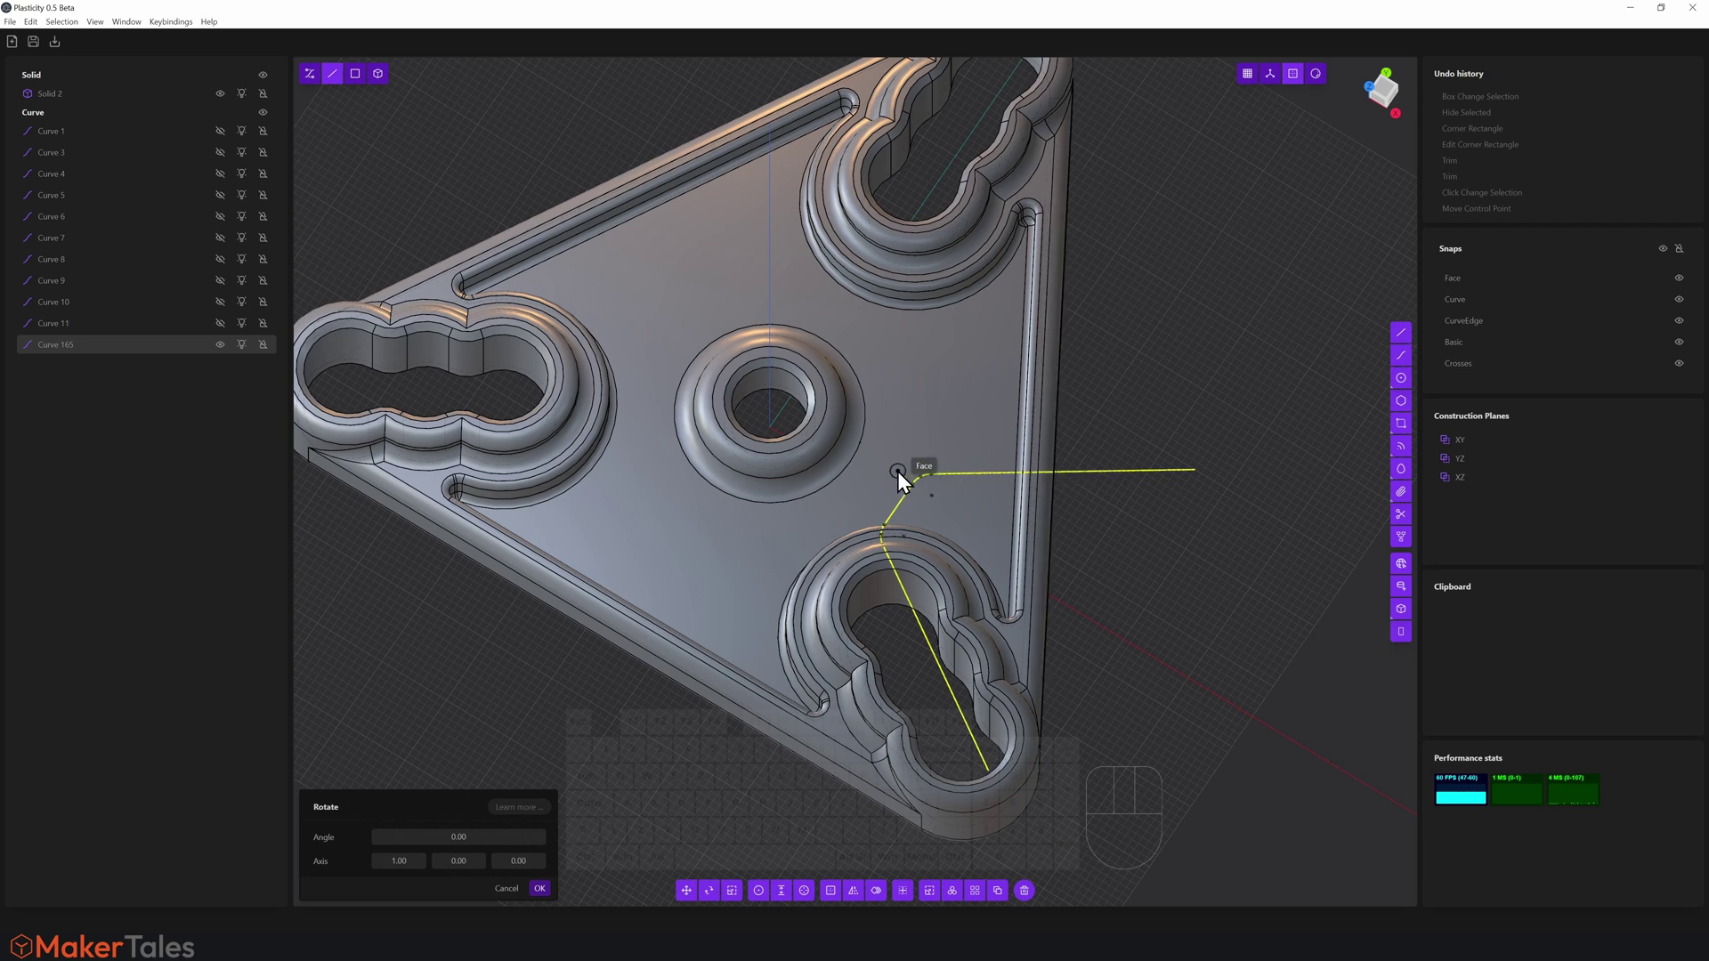
click(769, 430)
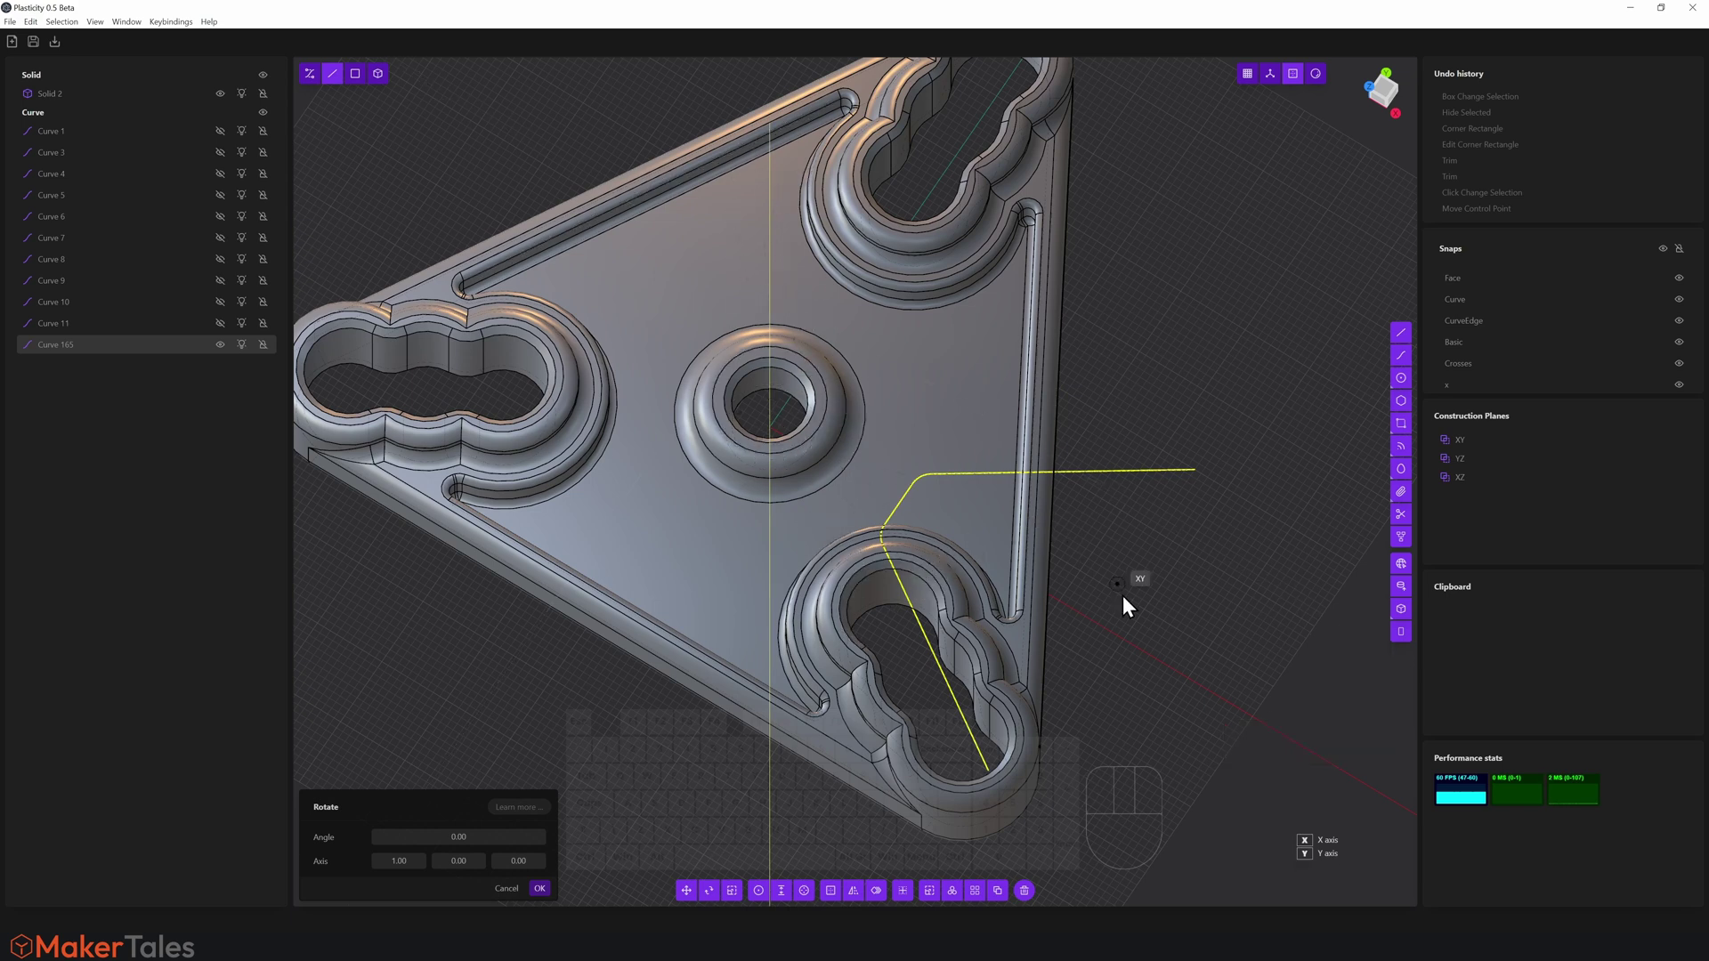
click(1173, 668)
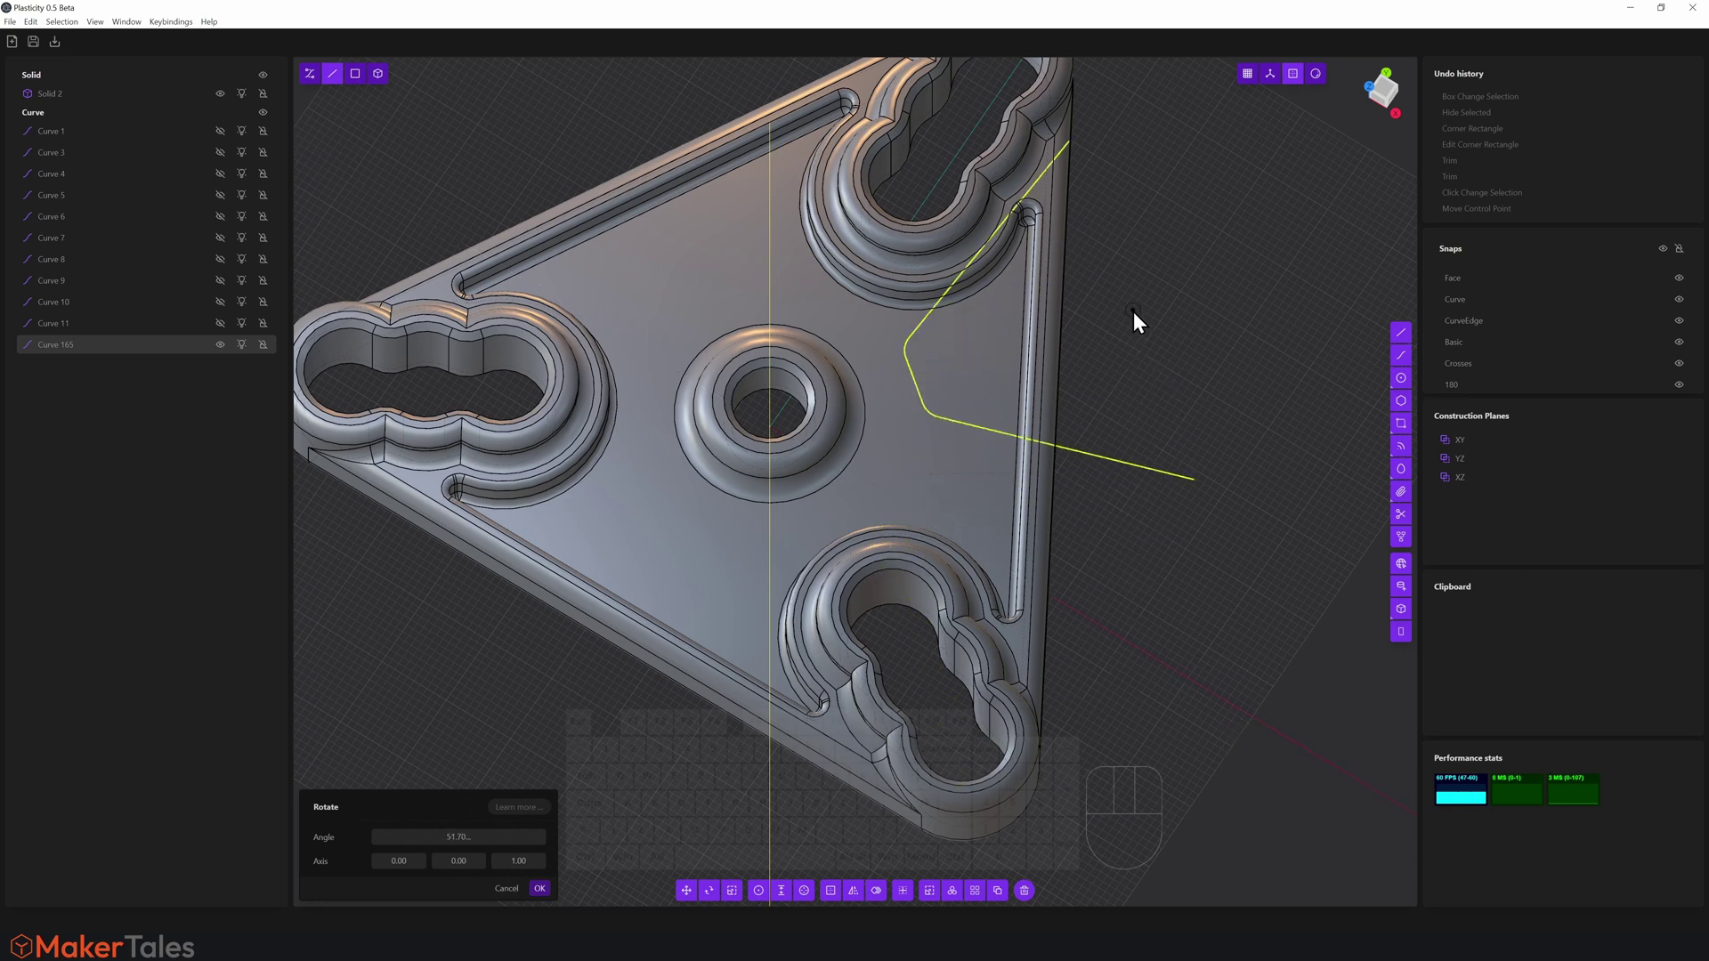
click(452, 837)
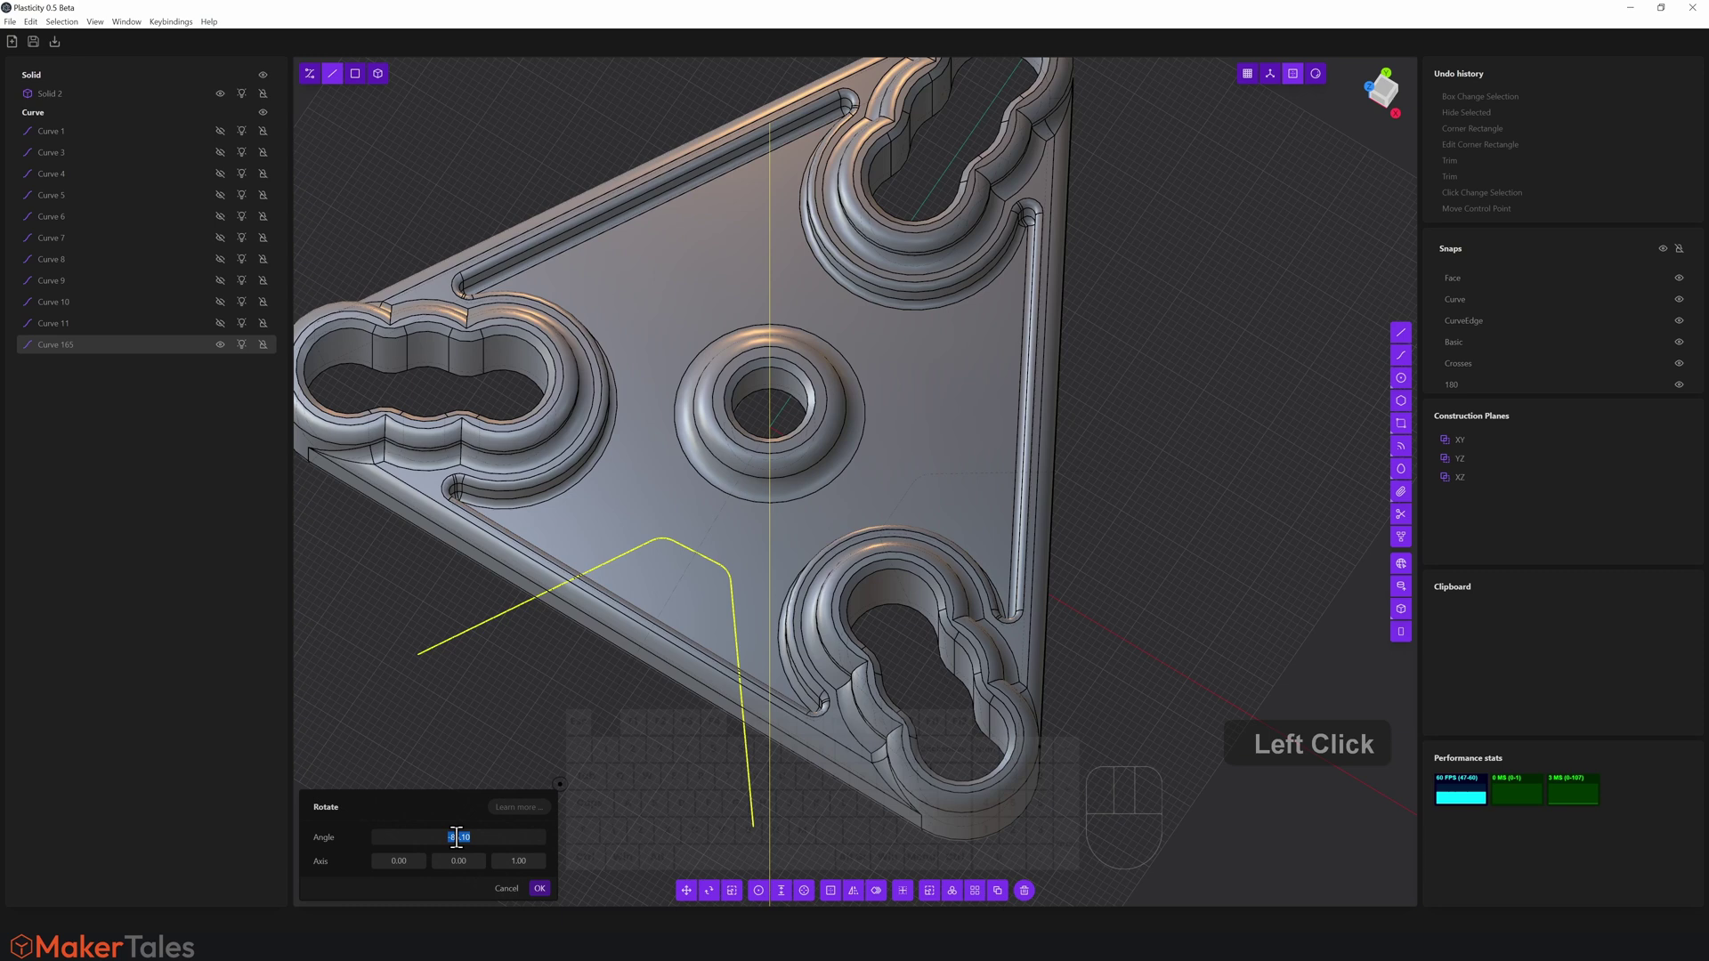
text(30)
click(439, 815)
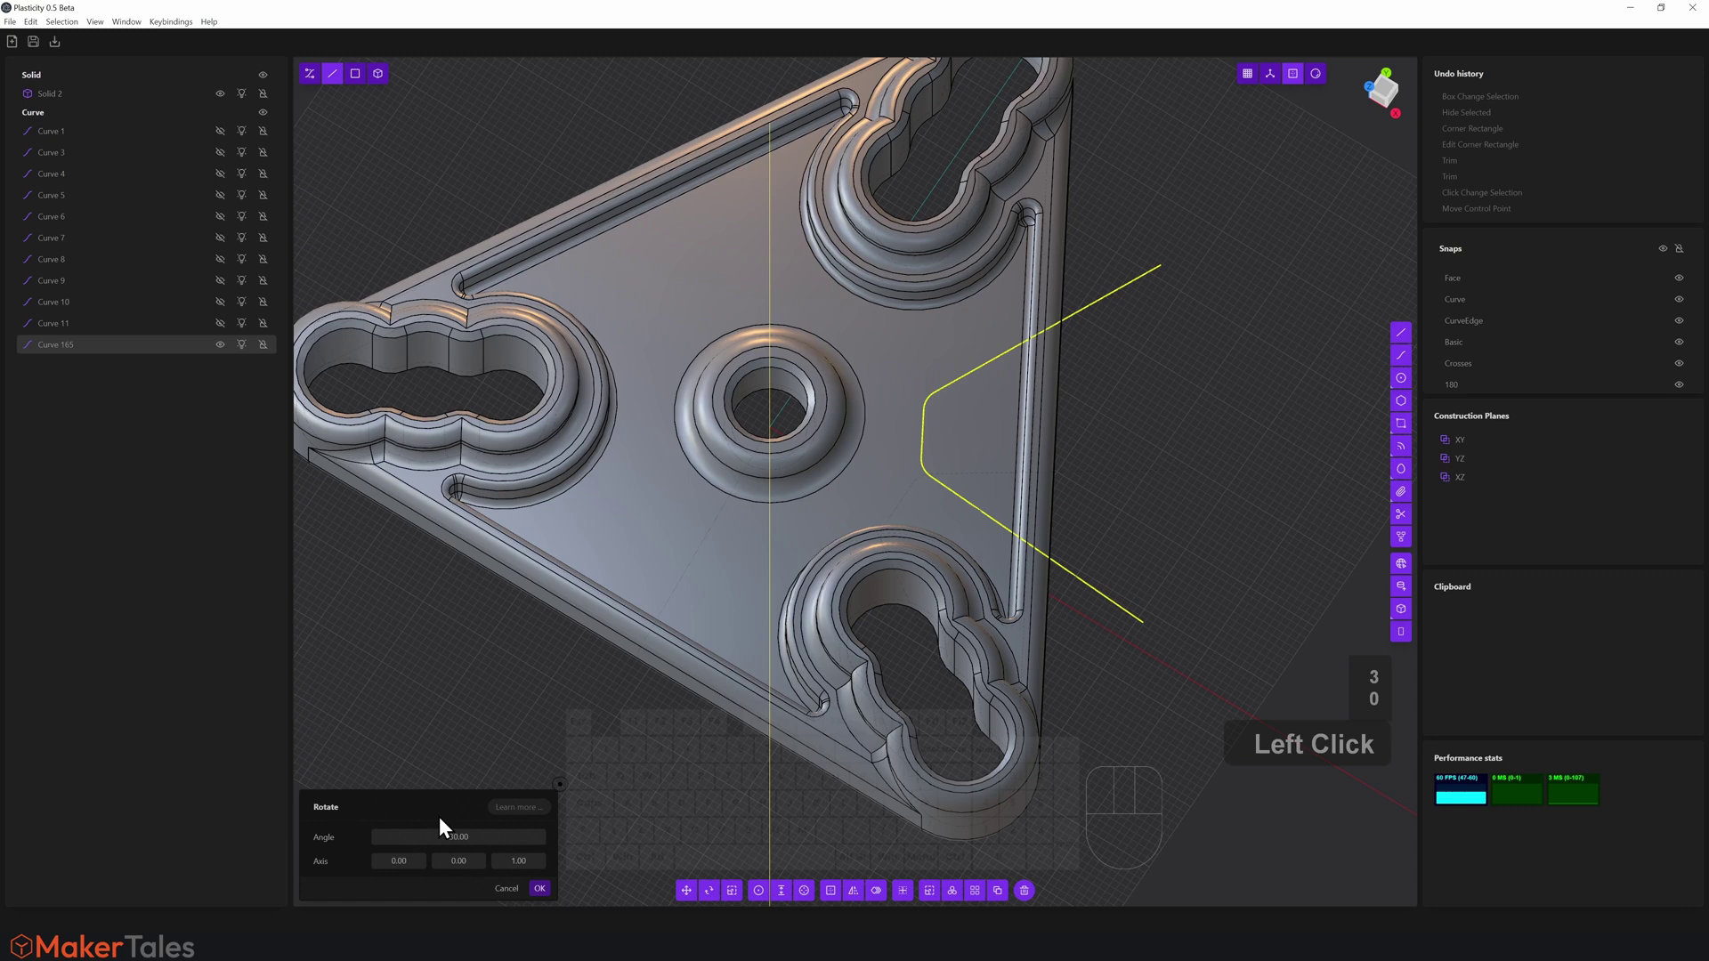
click(540, 889)
click(709, 890)
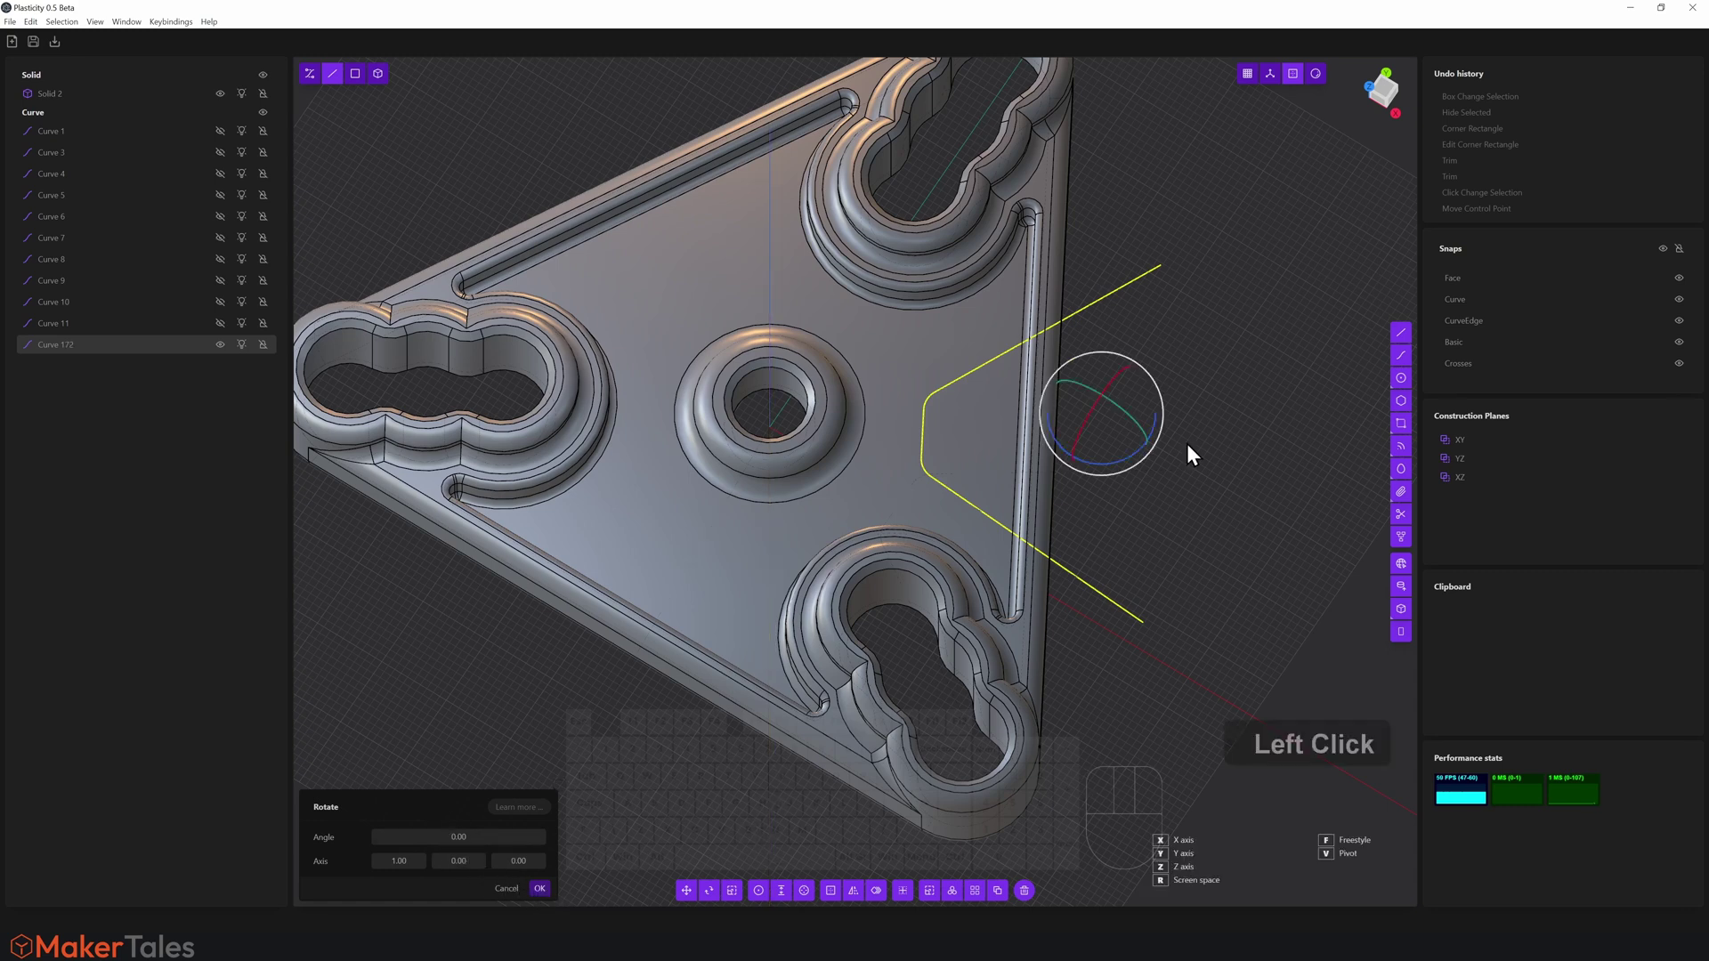
right_click(1164, 511)
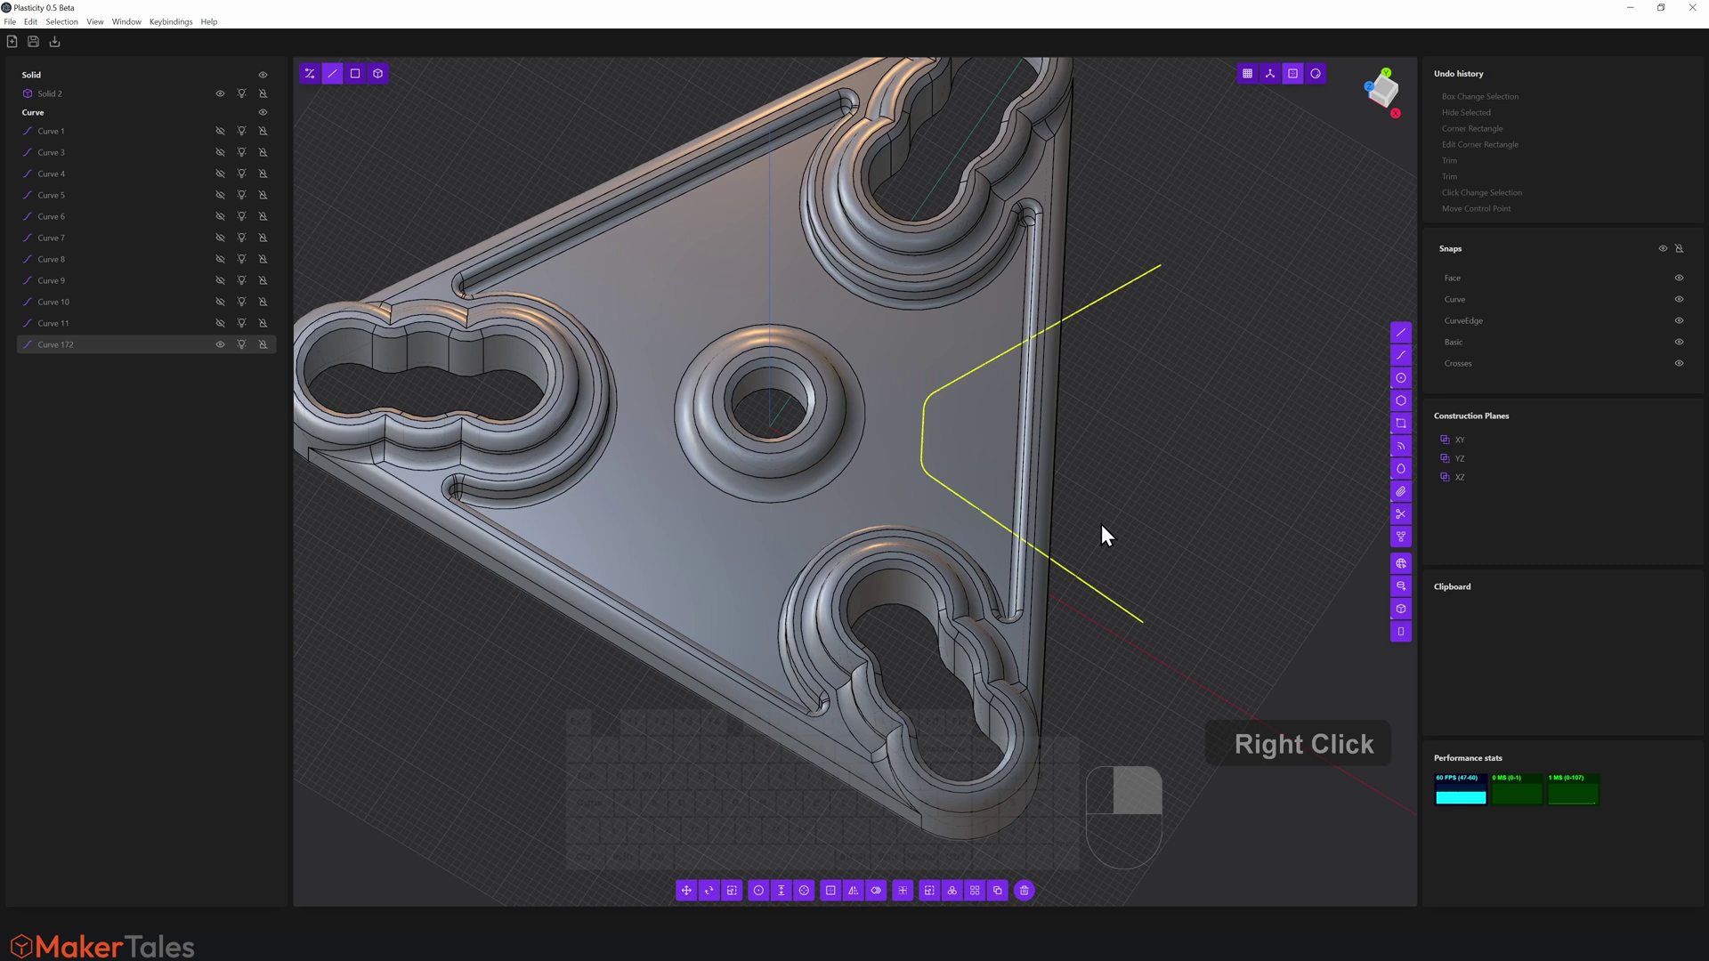
middle_drag(1102, 530, 941, 417)
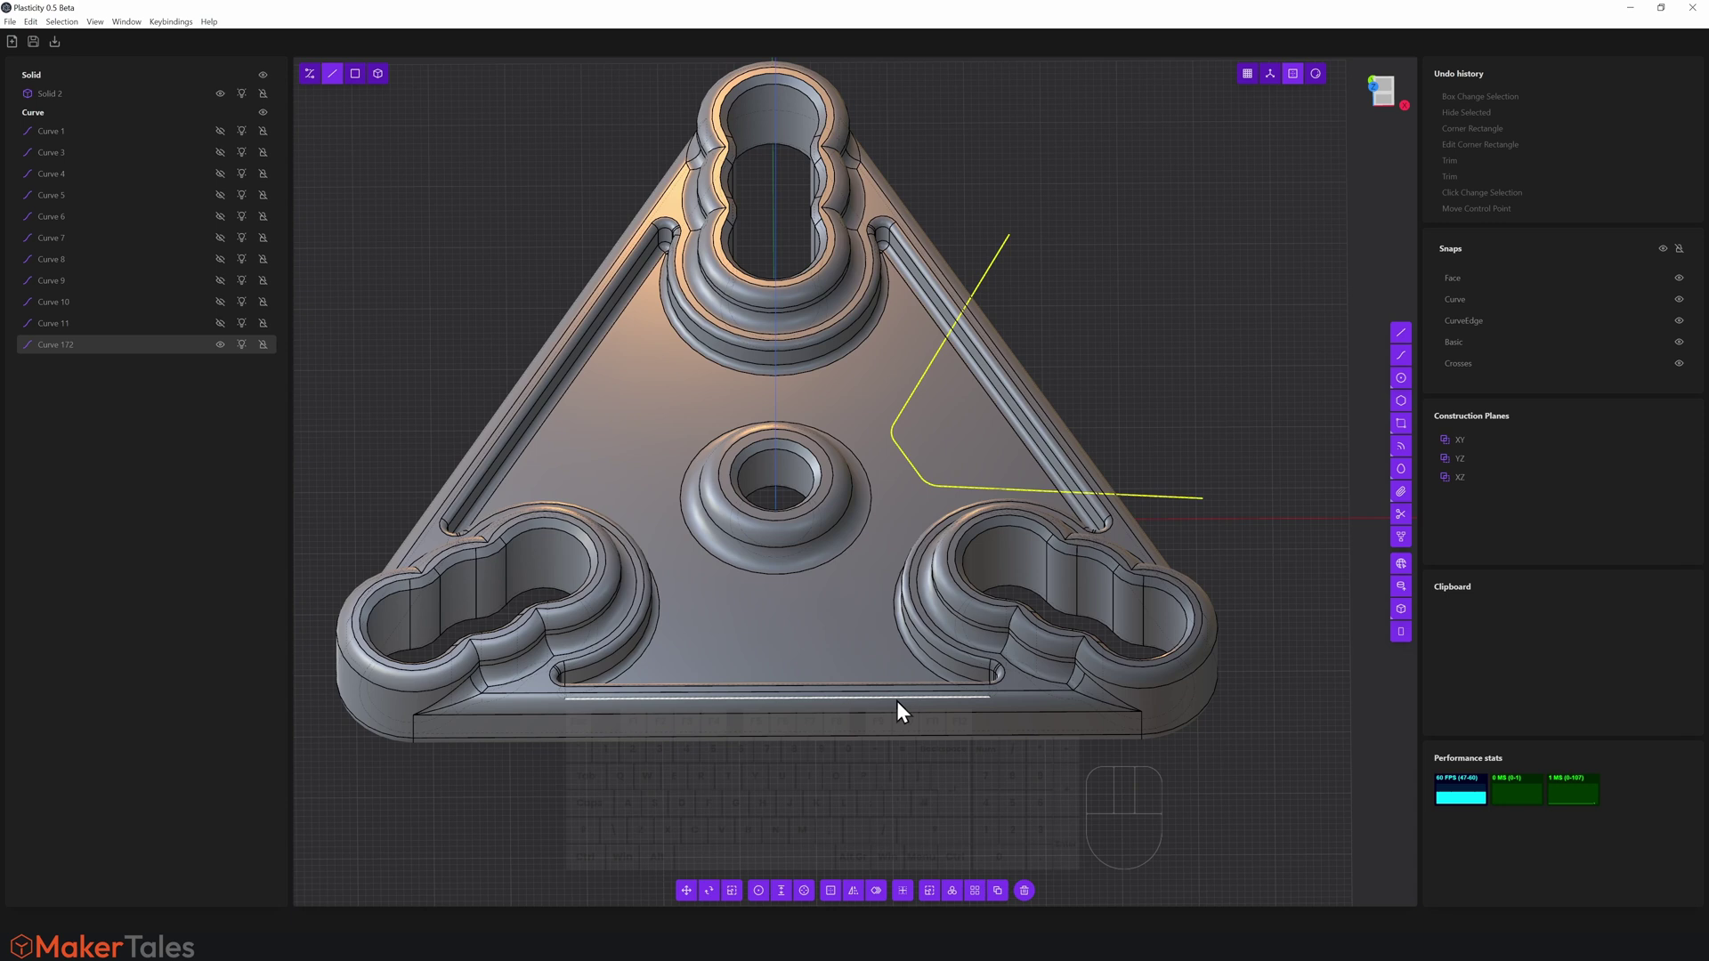
Radial-array the V curve around the Z axis into 3 evenly spaced copies
click(952, 891)
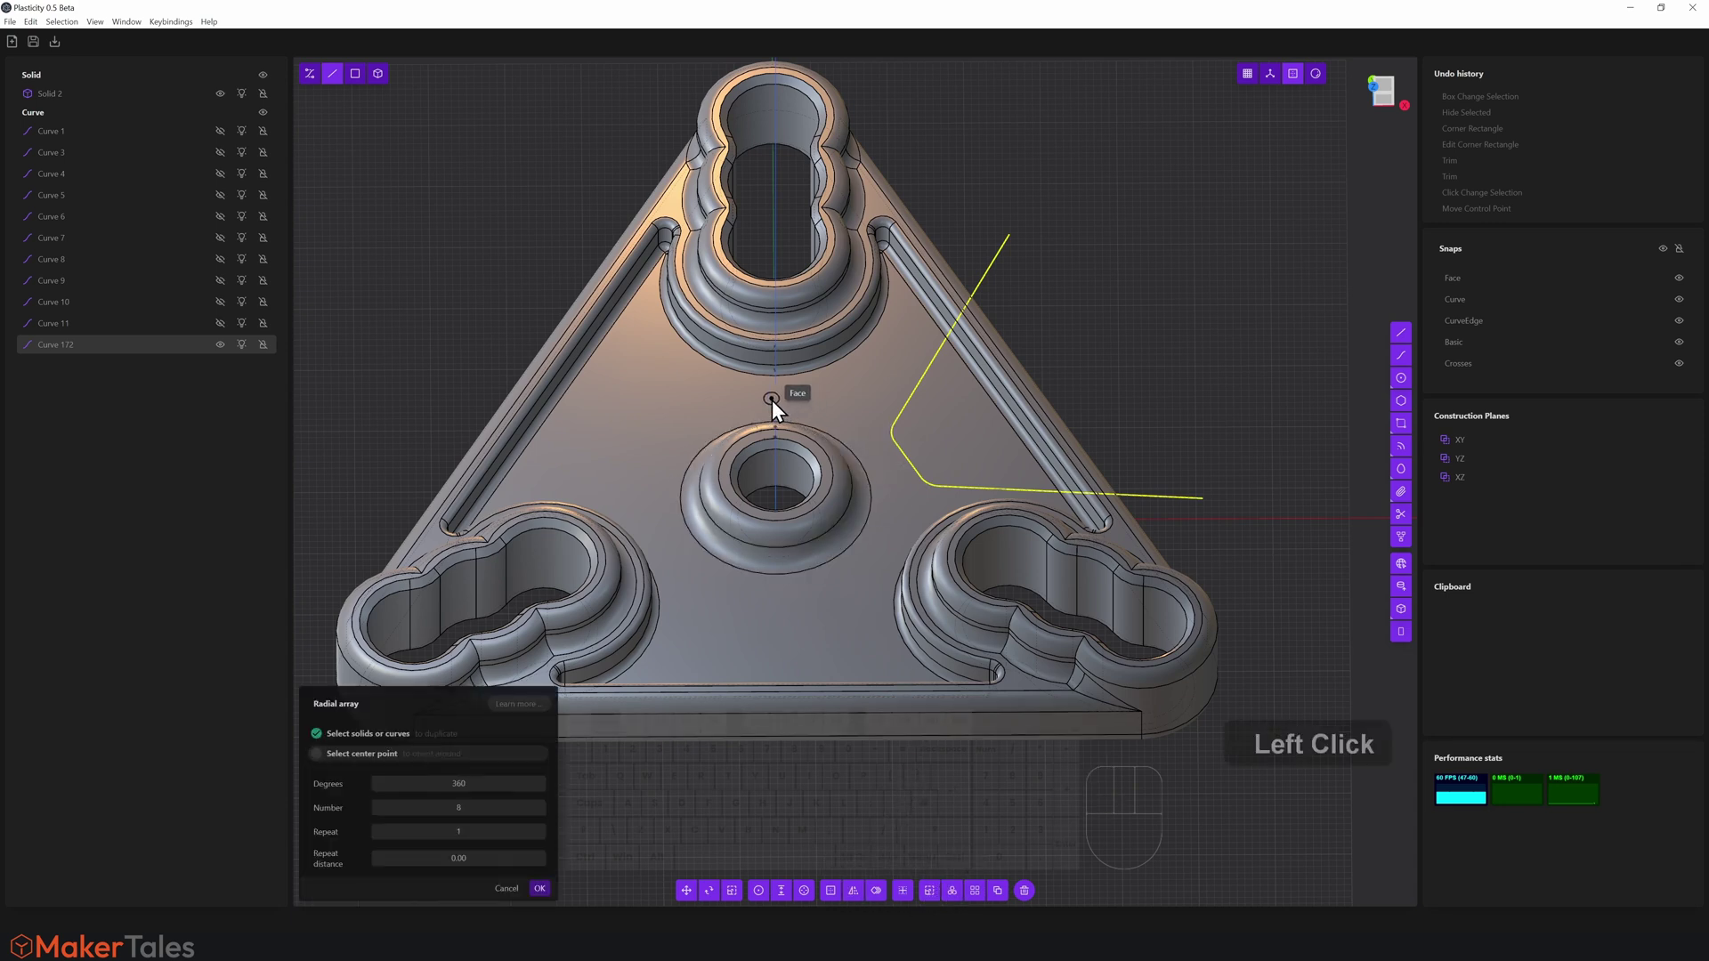
middle_drag(771, 398, 771, 321)
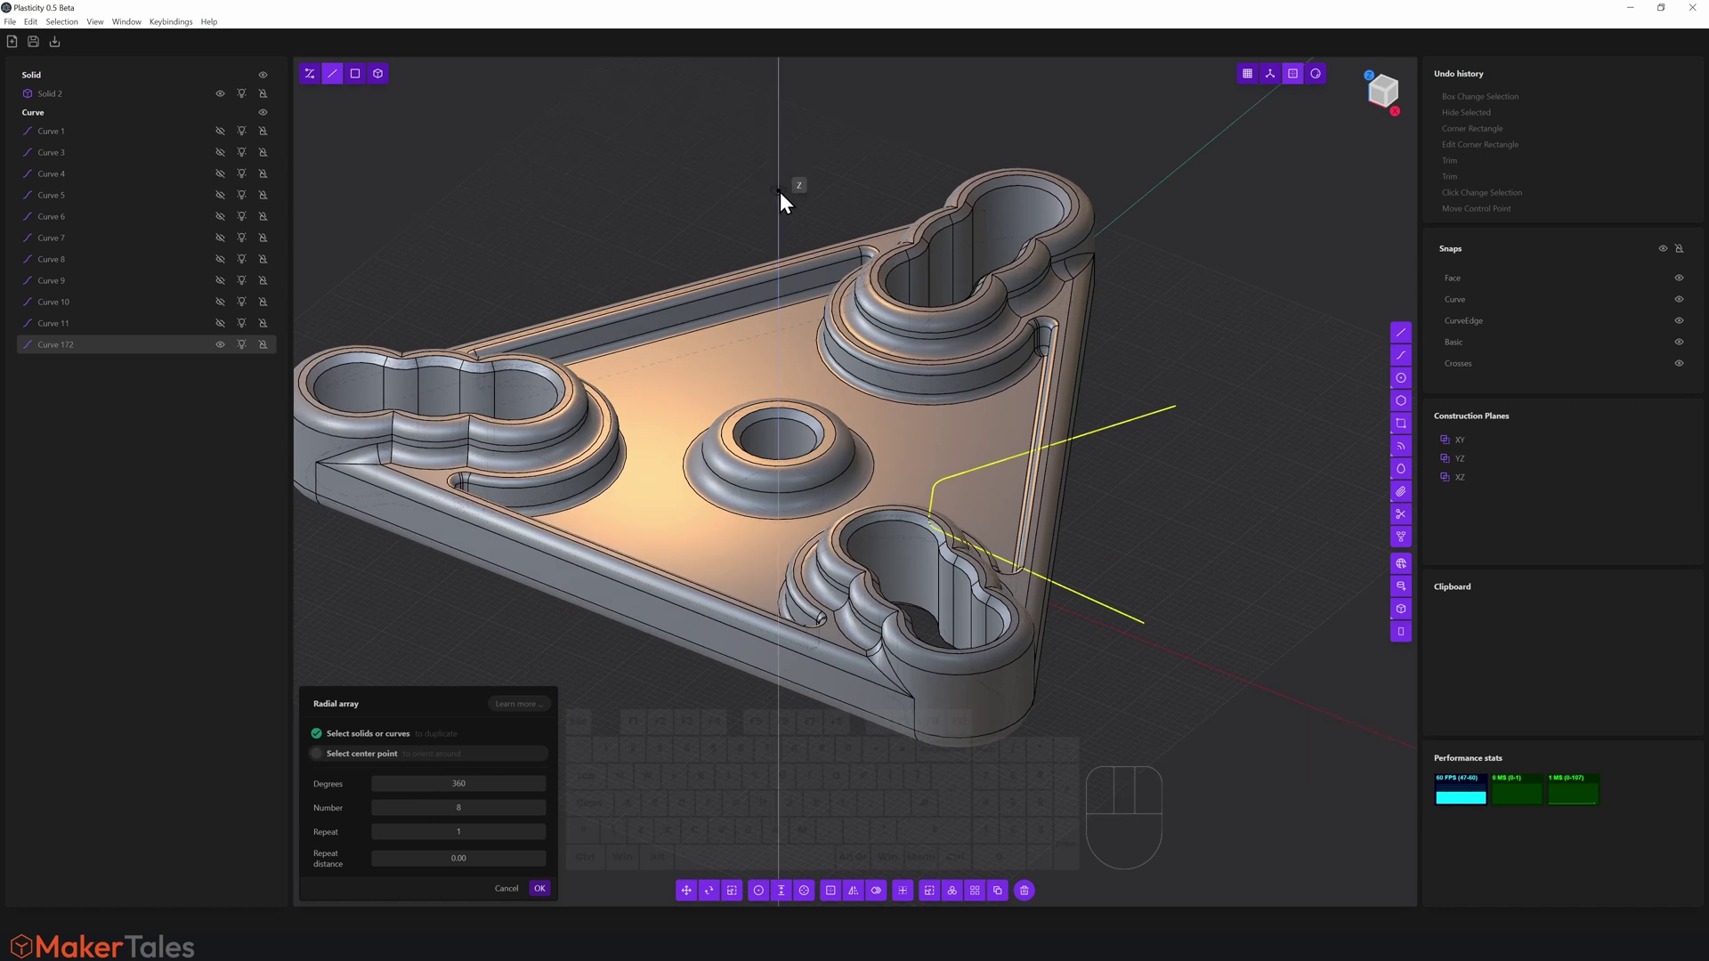
click(779, 191)
click(479, 806)
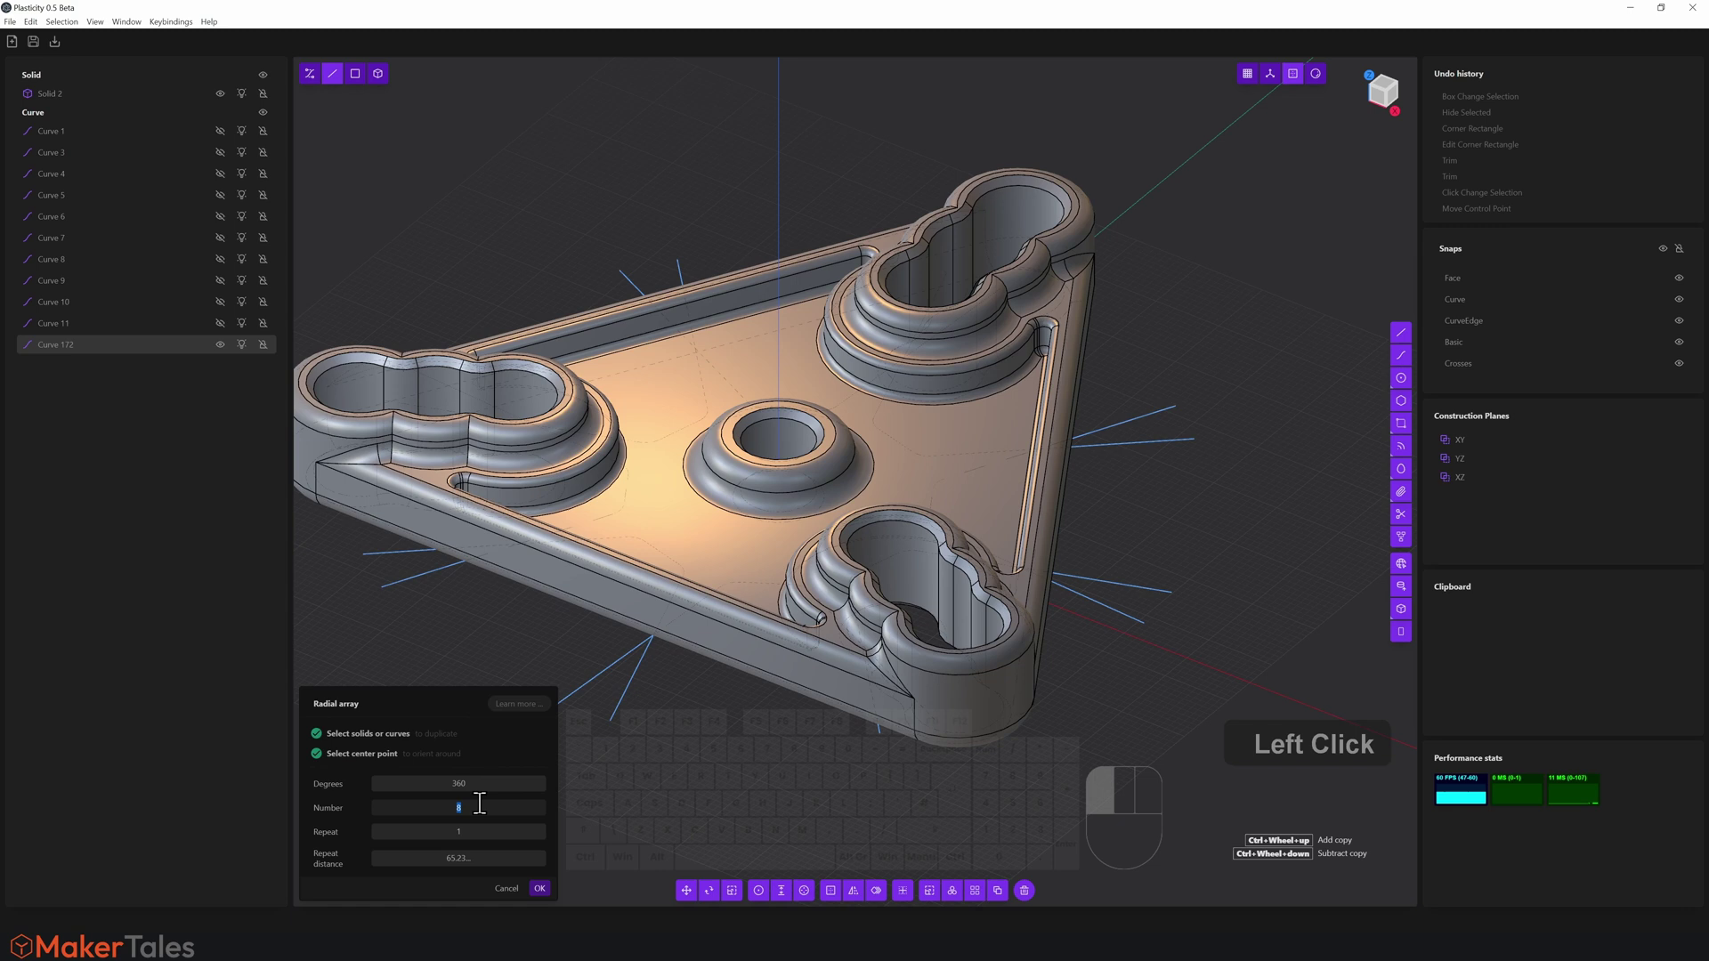
text(3)
click(507, 754)
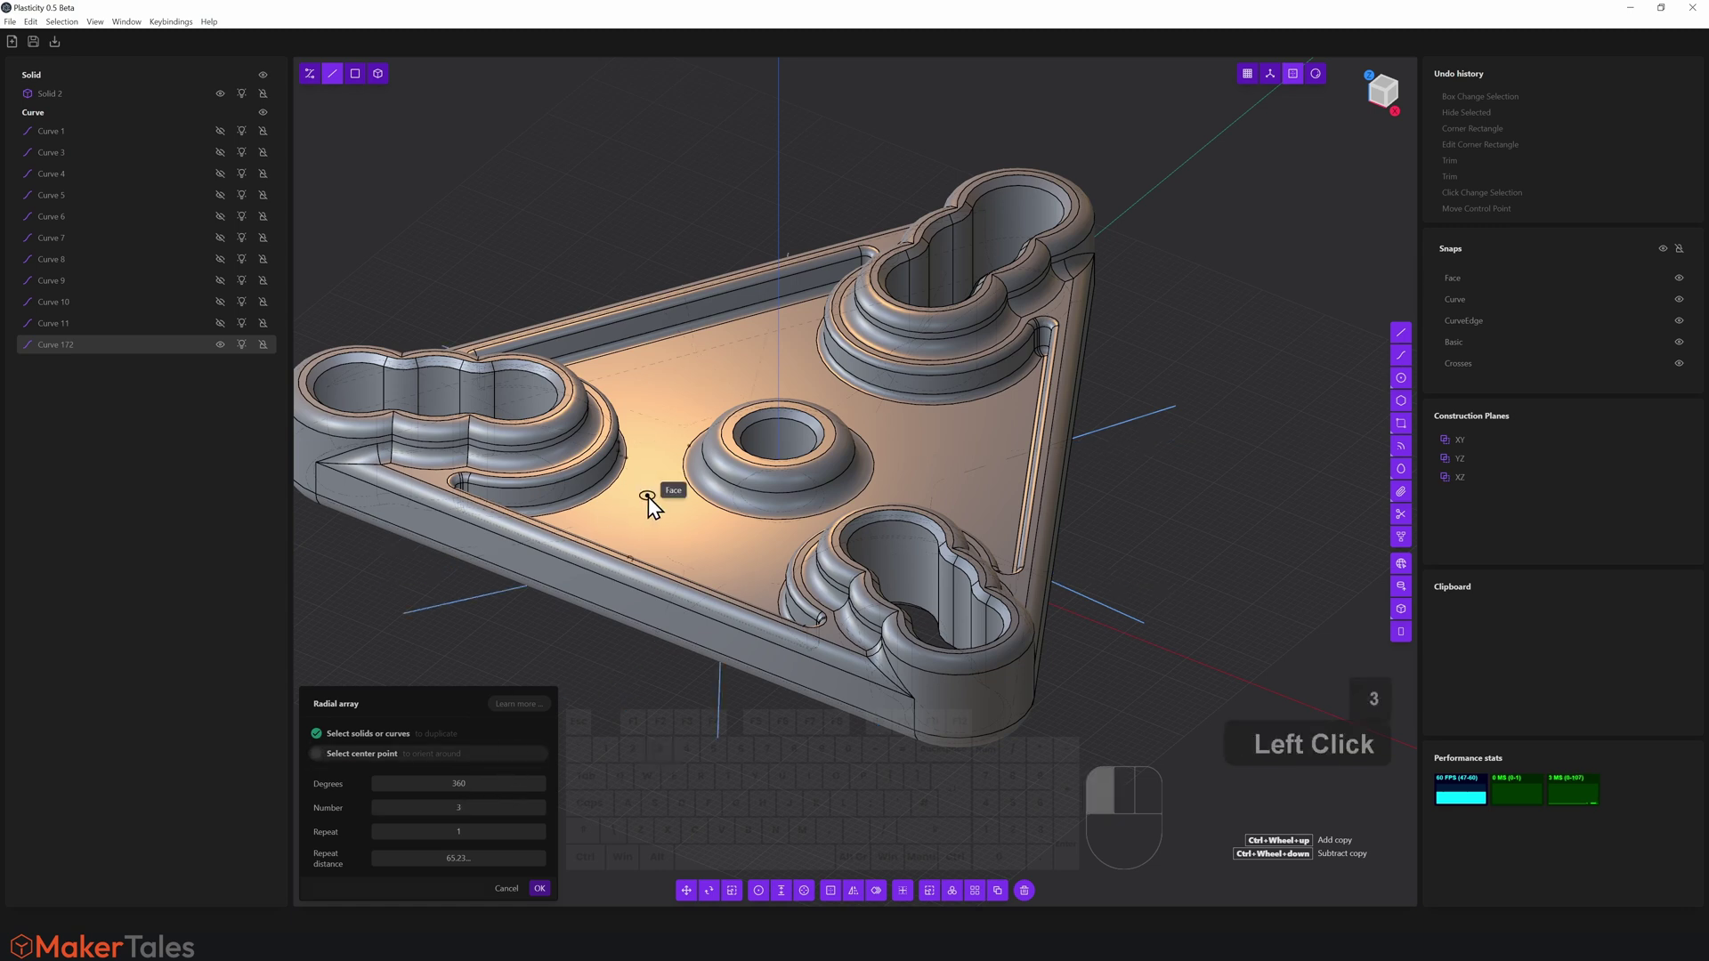
click(540, 888)
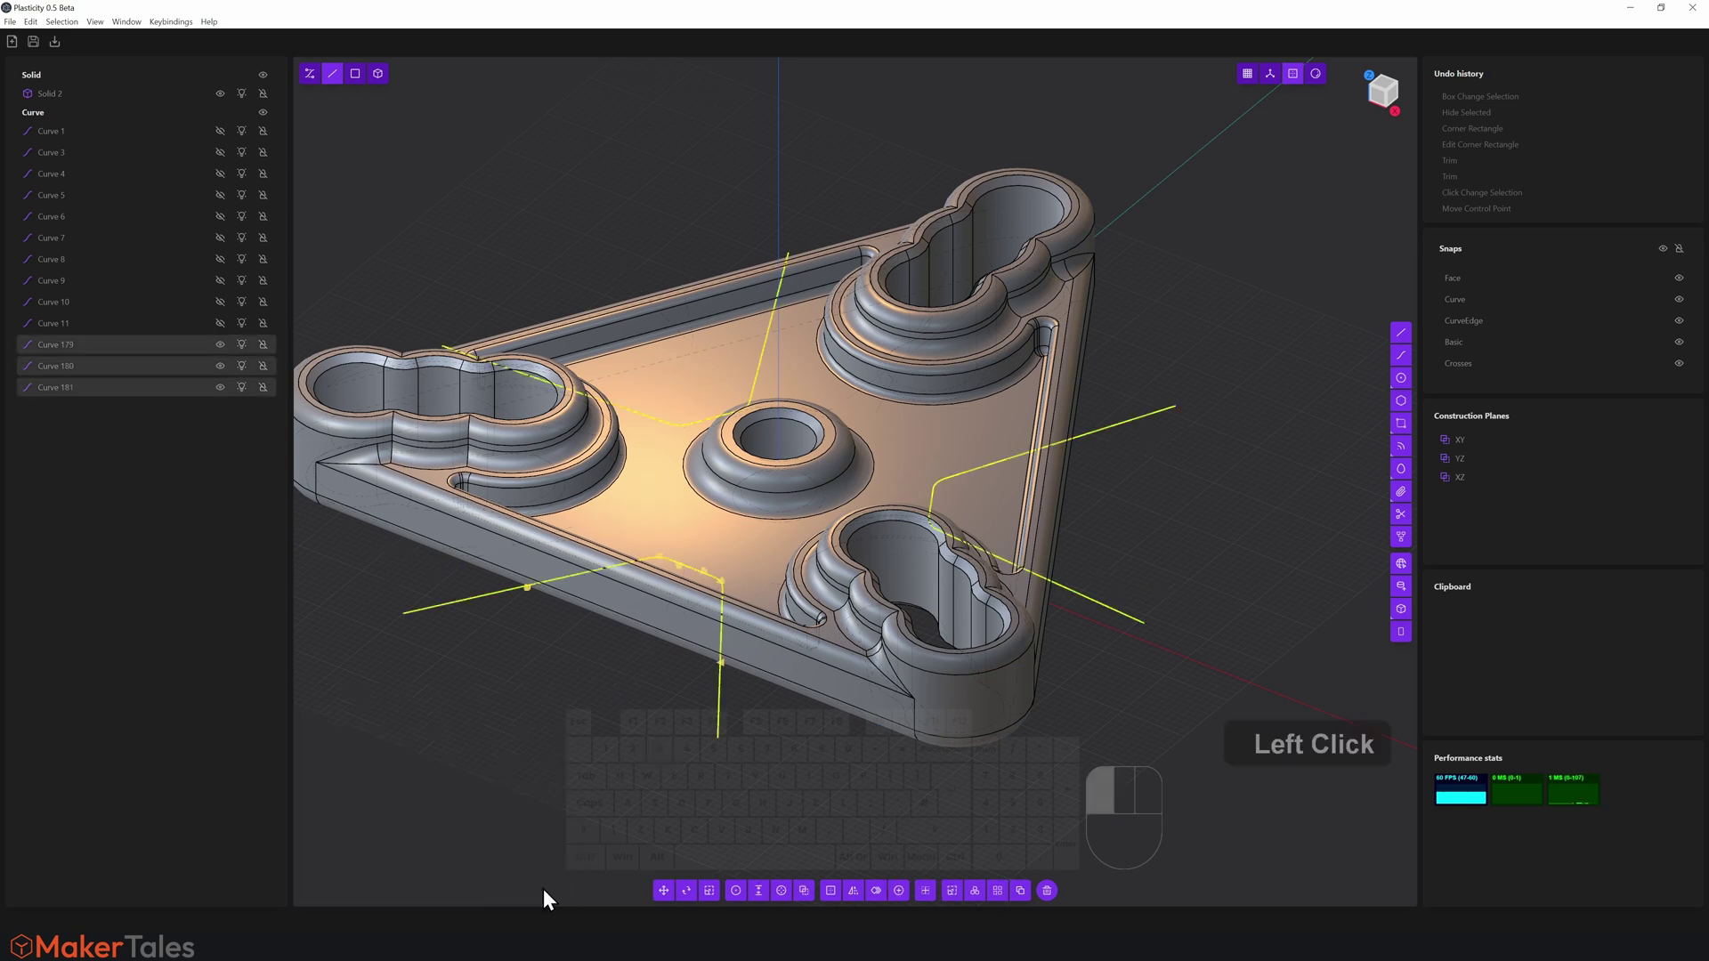
Cut the triangular body with the three V-curves, splitting it into four solids
middle_drag(543, 888, 648, 737)
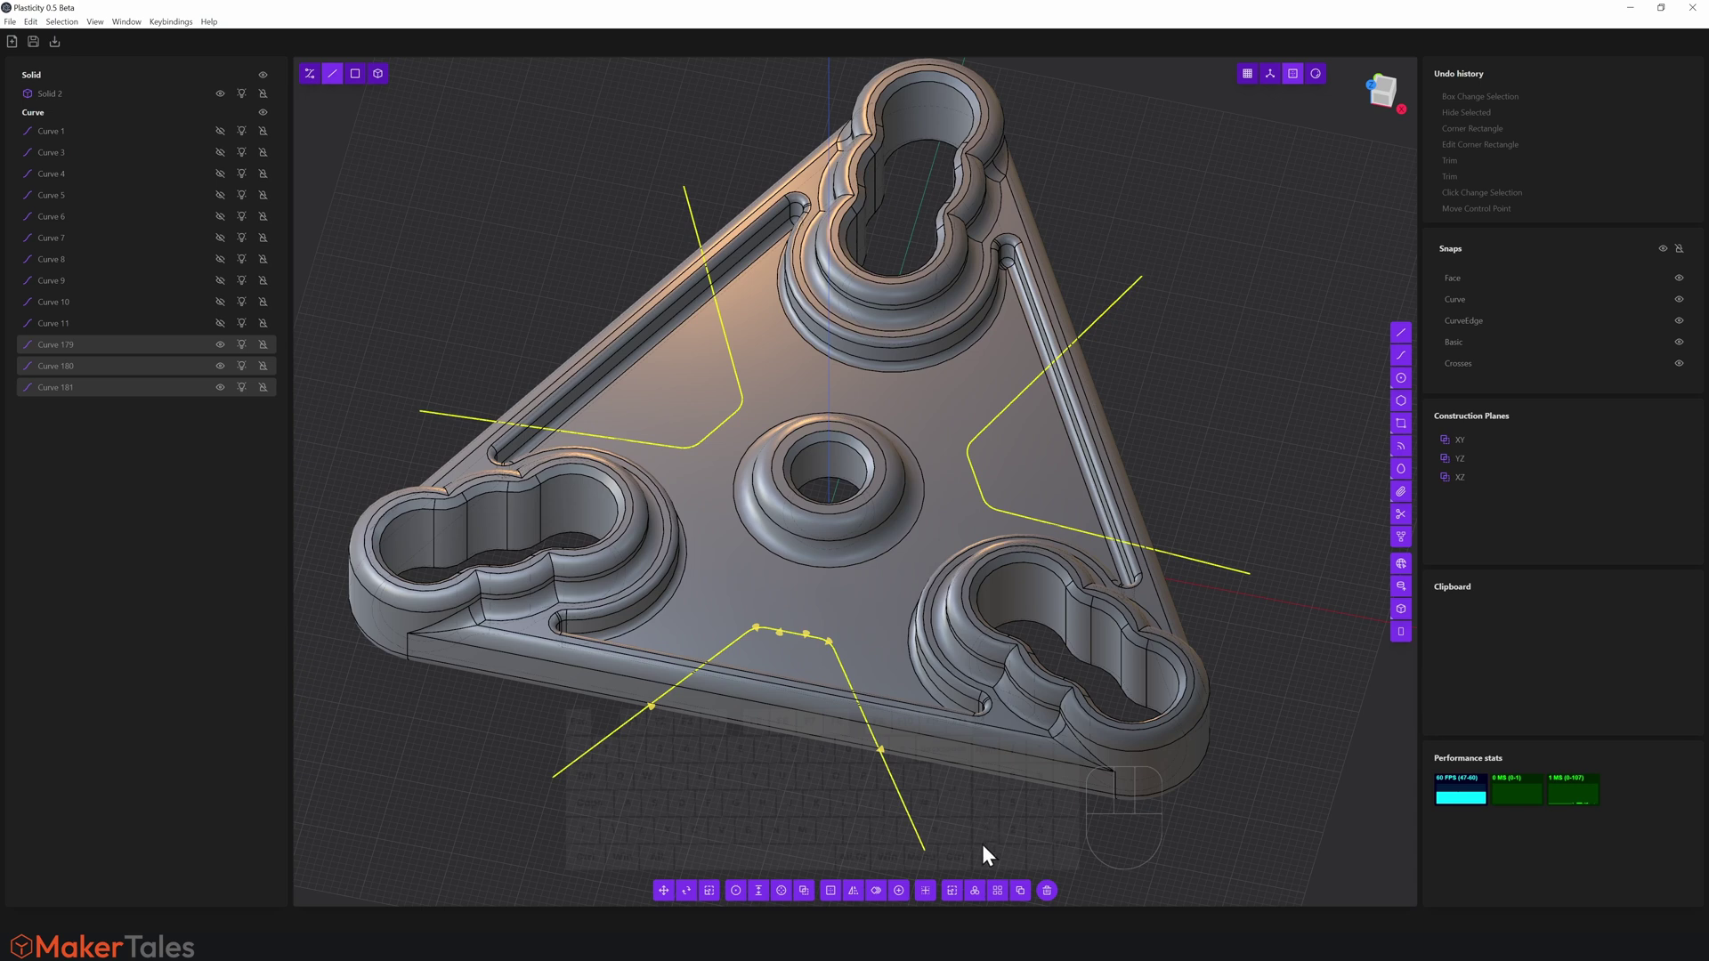
click(925, 890)
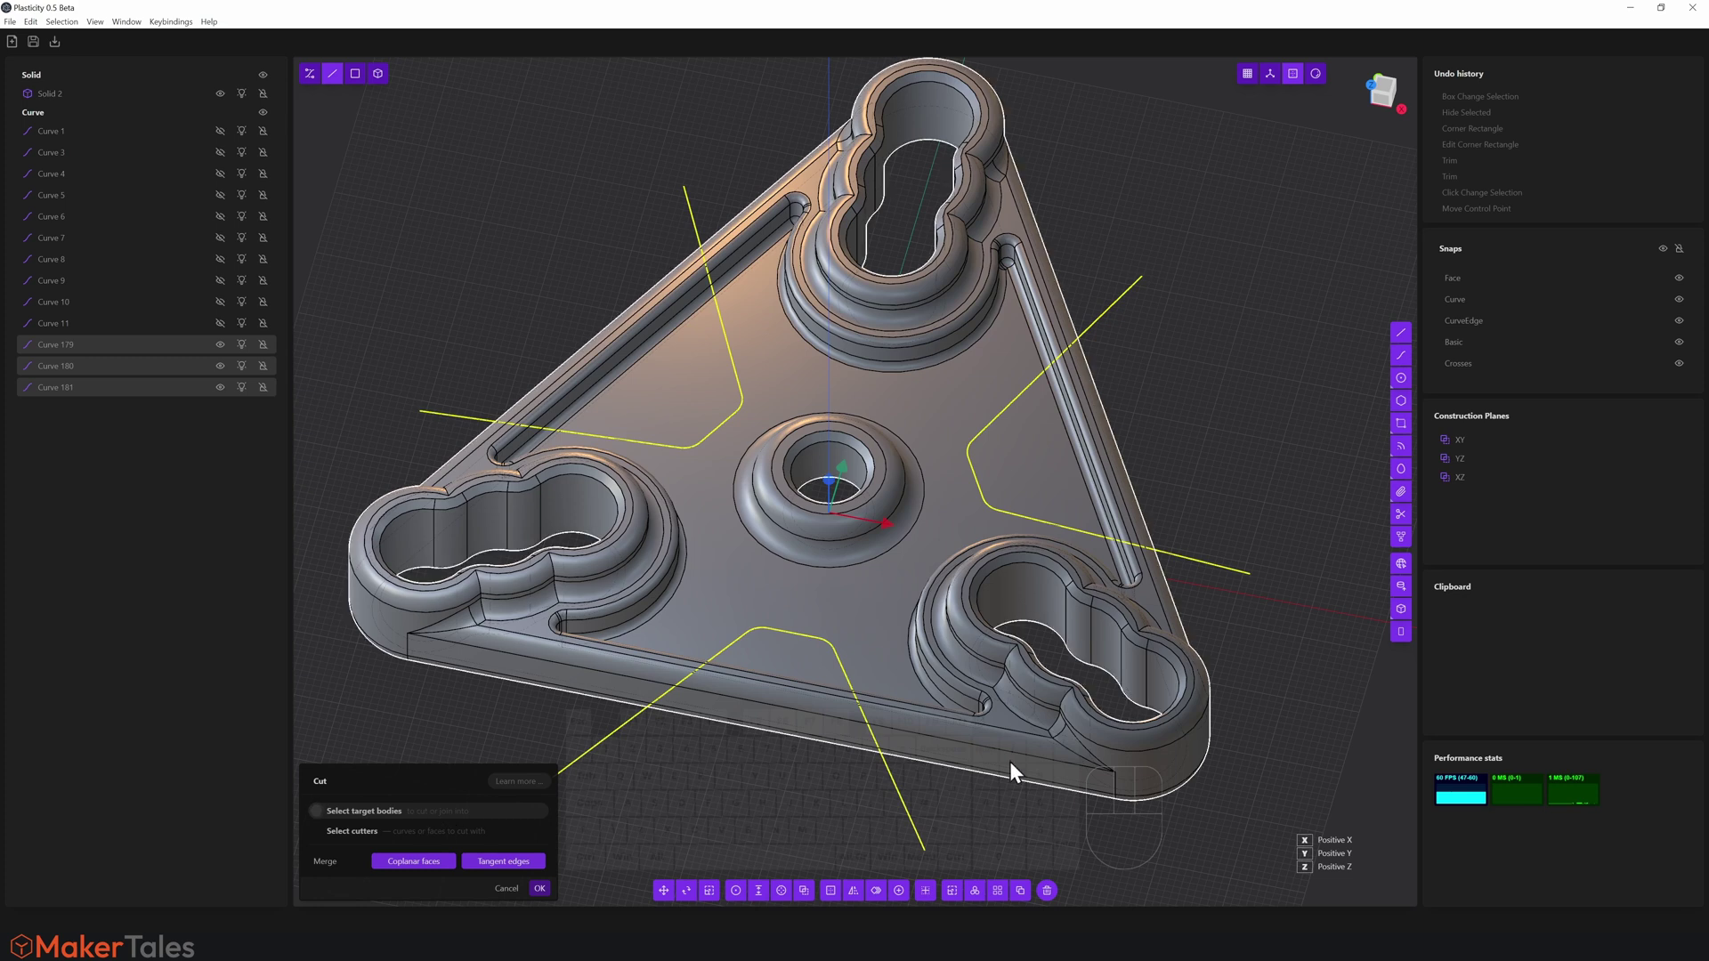
click(1142, 757)
middle_drag(1143, 757, 1110, 709)
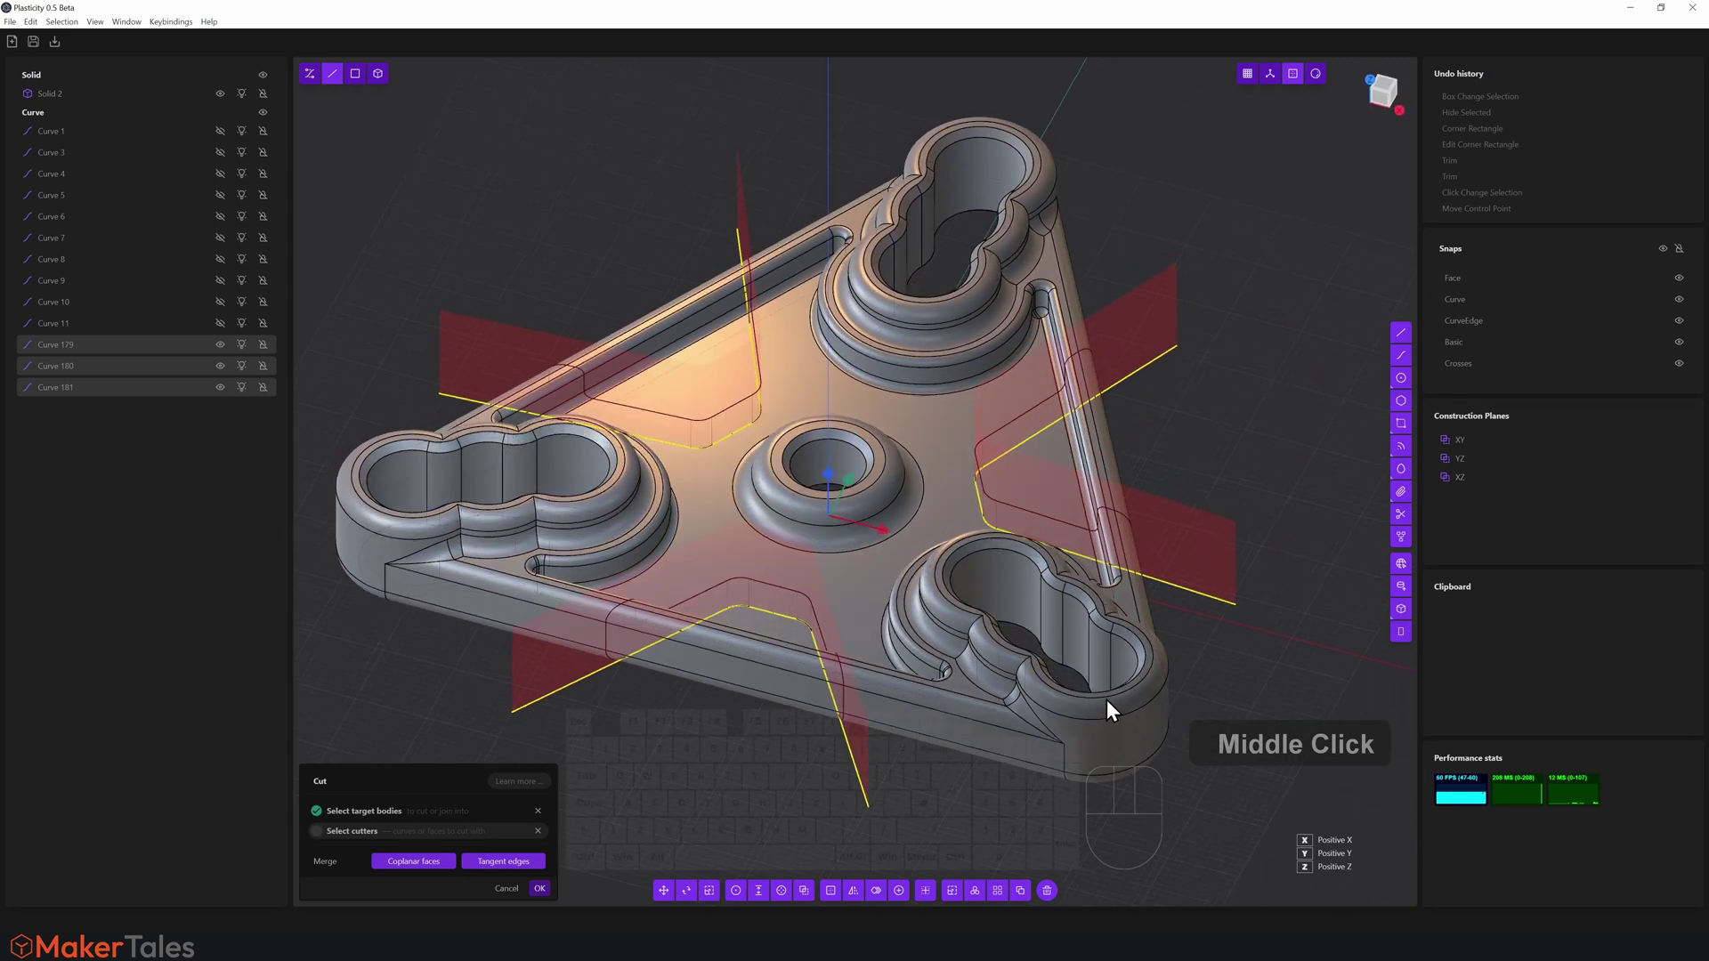
right_click(1188, 452)
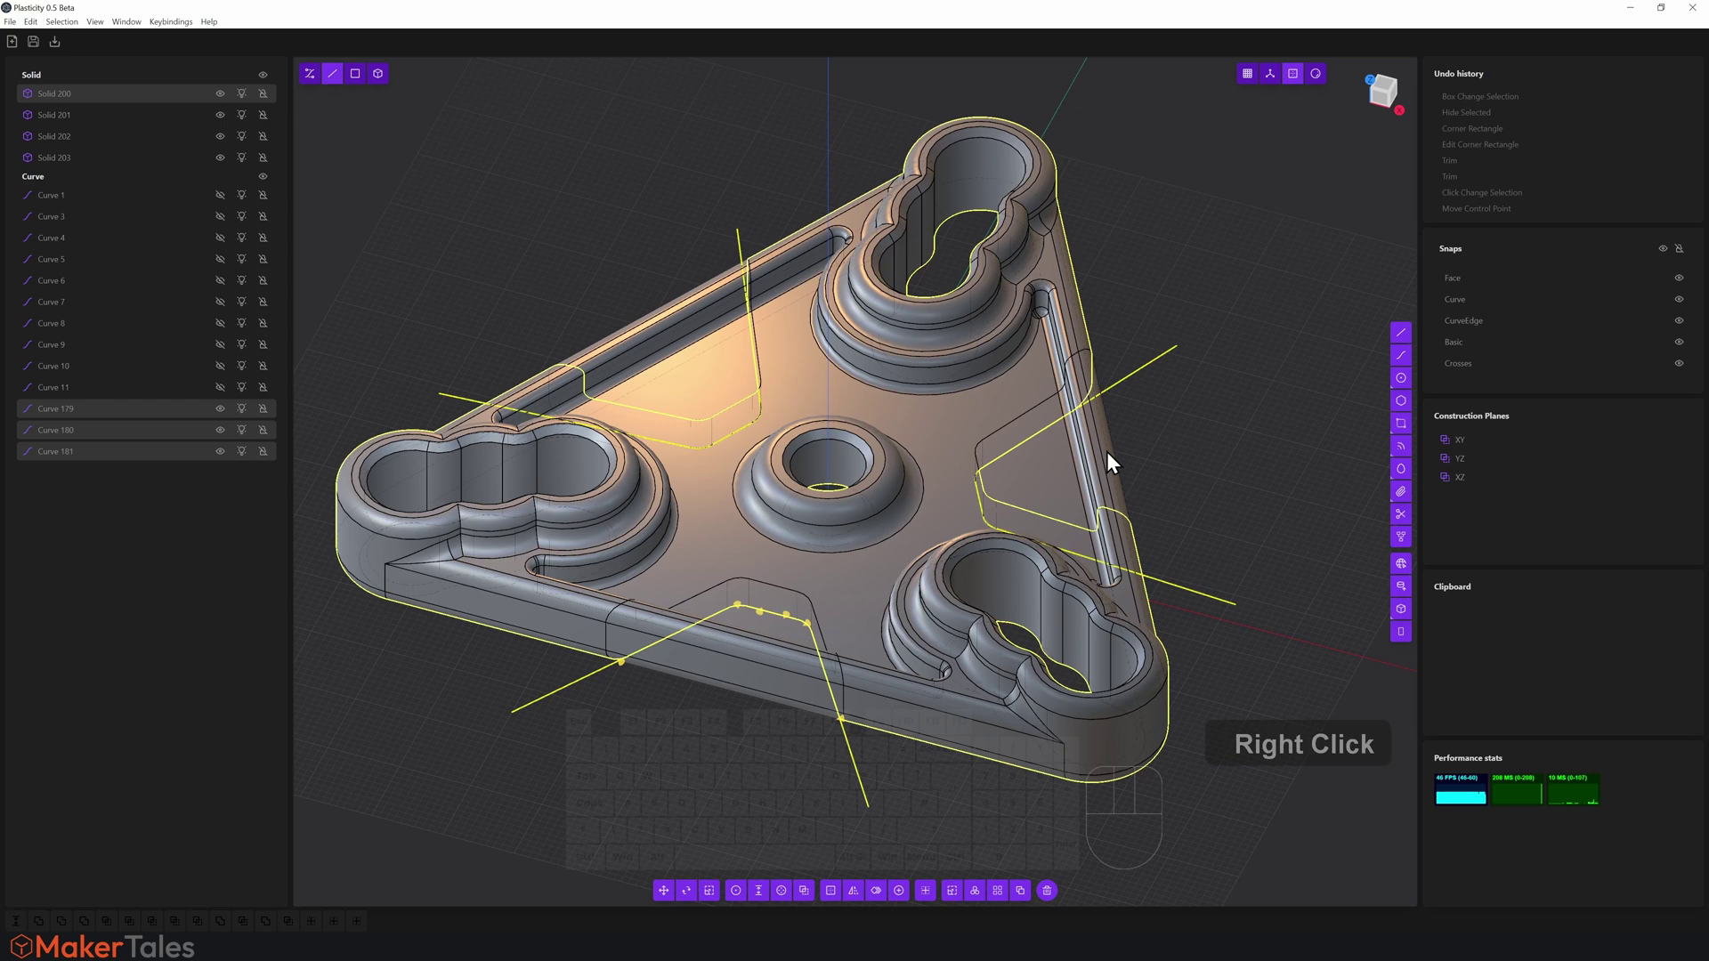
Hide all curves and delete the three cut-off side pieces, Solids 201, 202 and 203
click(263, 176)
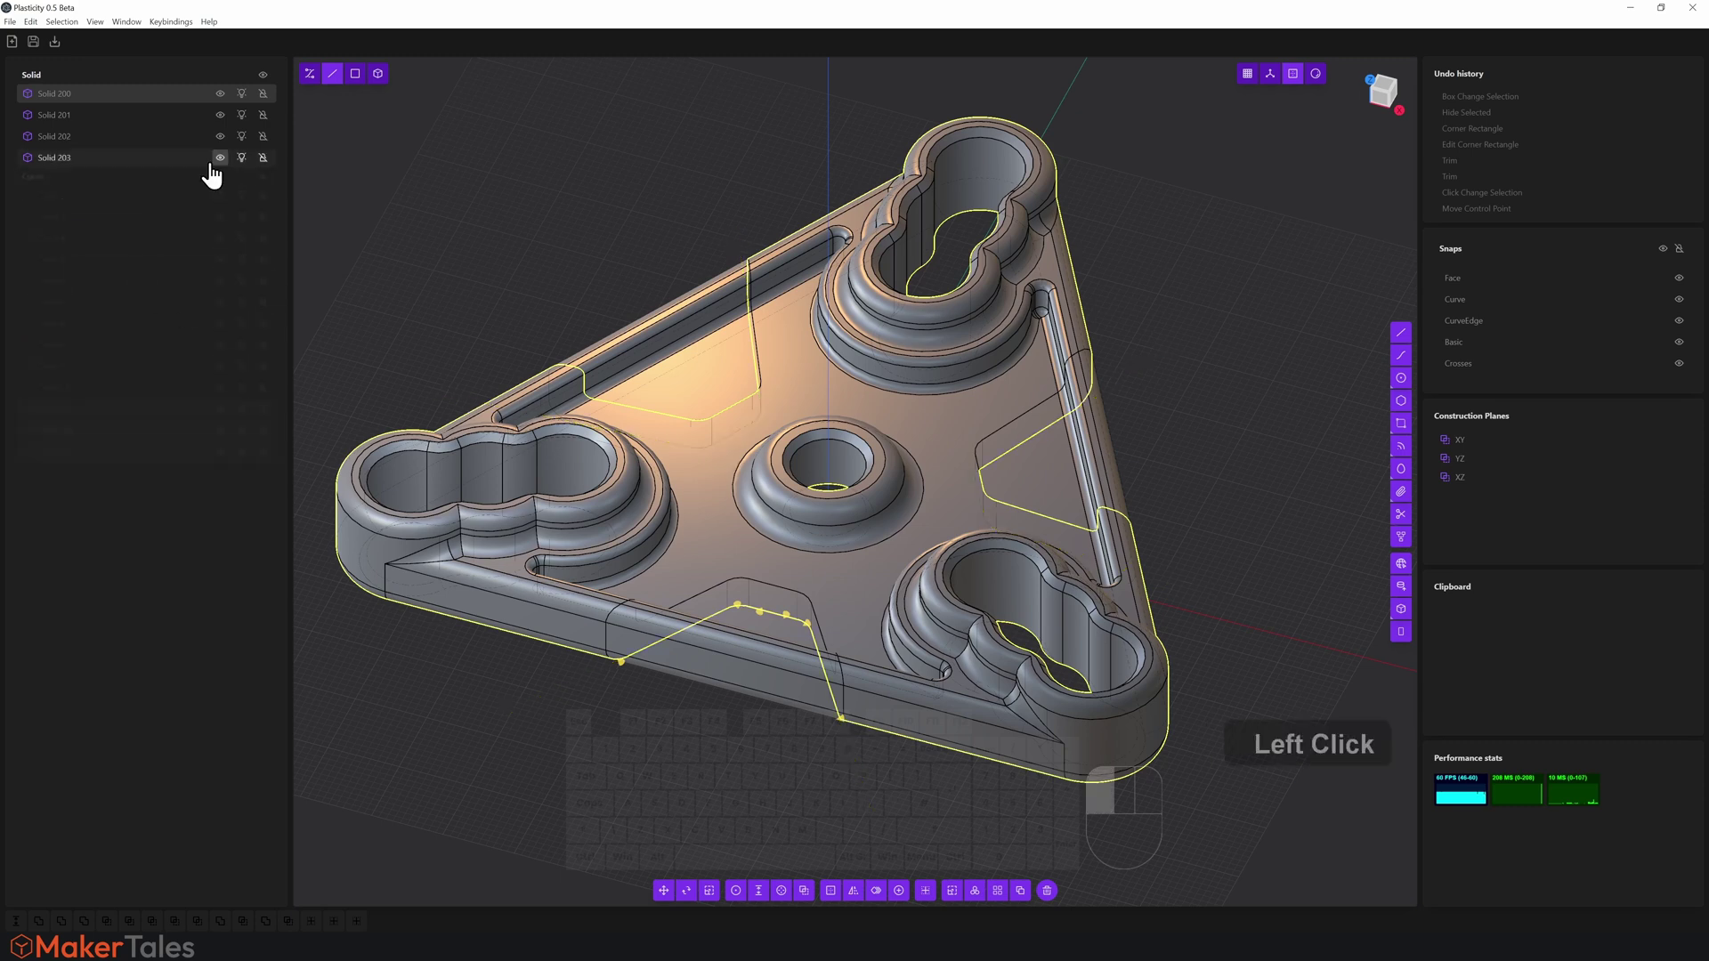
click(103, 114)
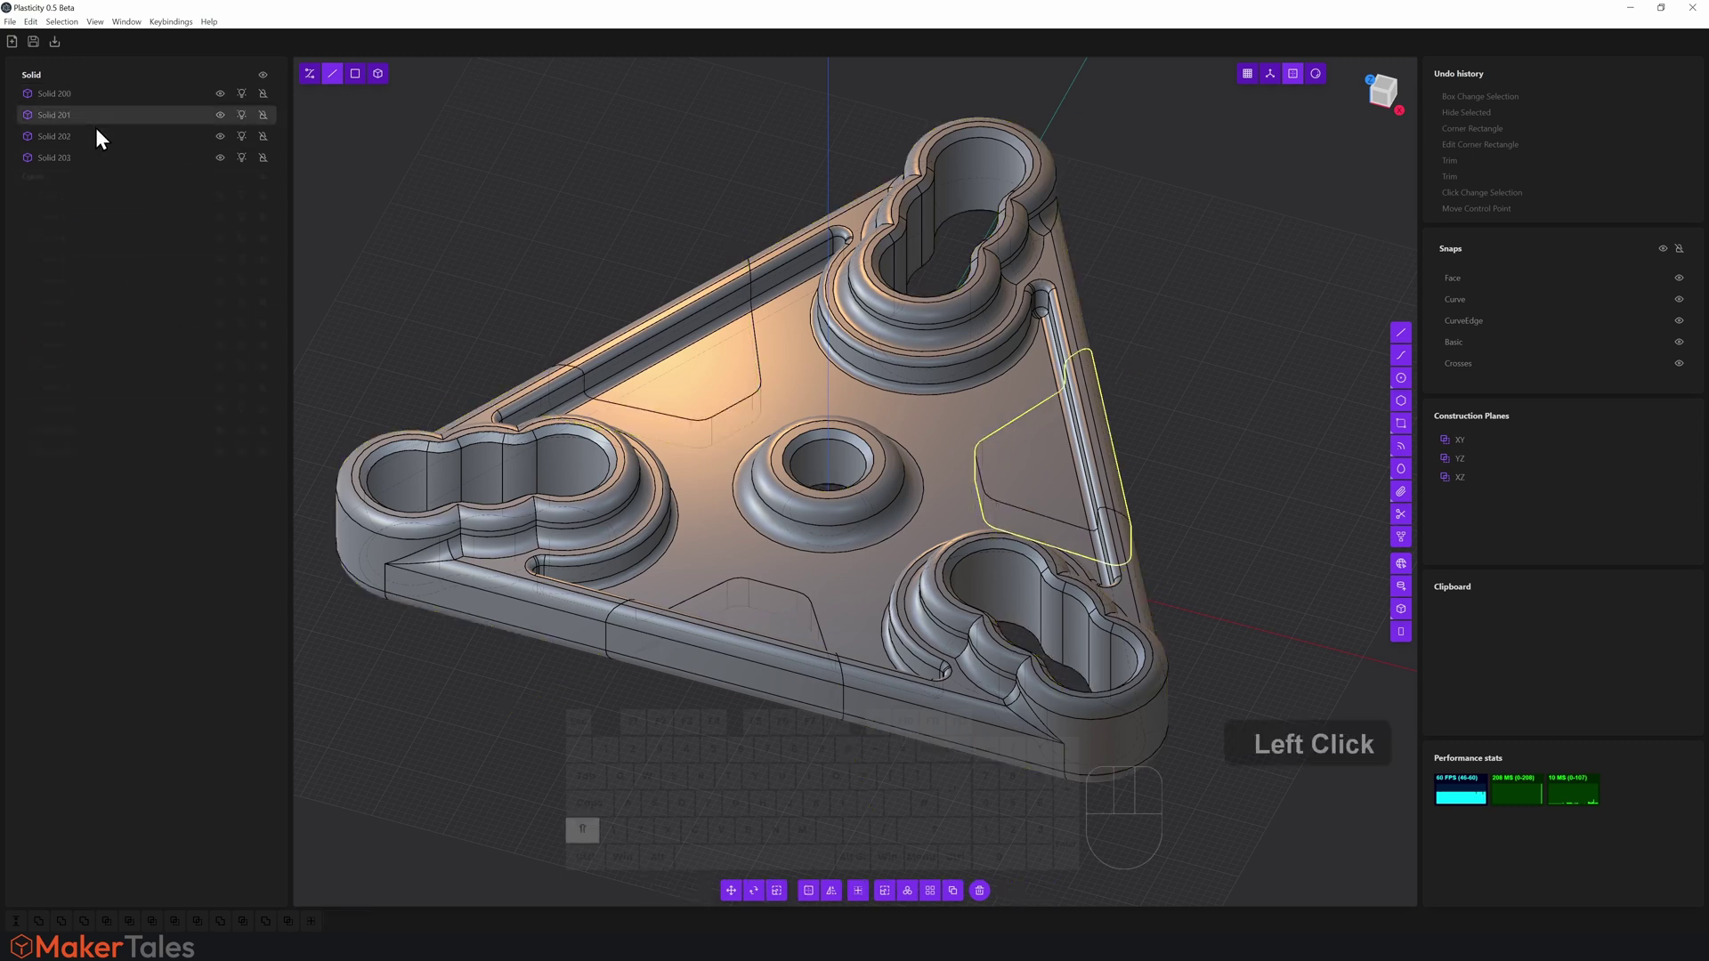
shift+click(94, 135)
shift+click(93, 158)
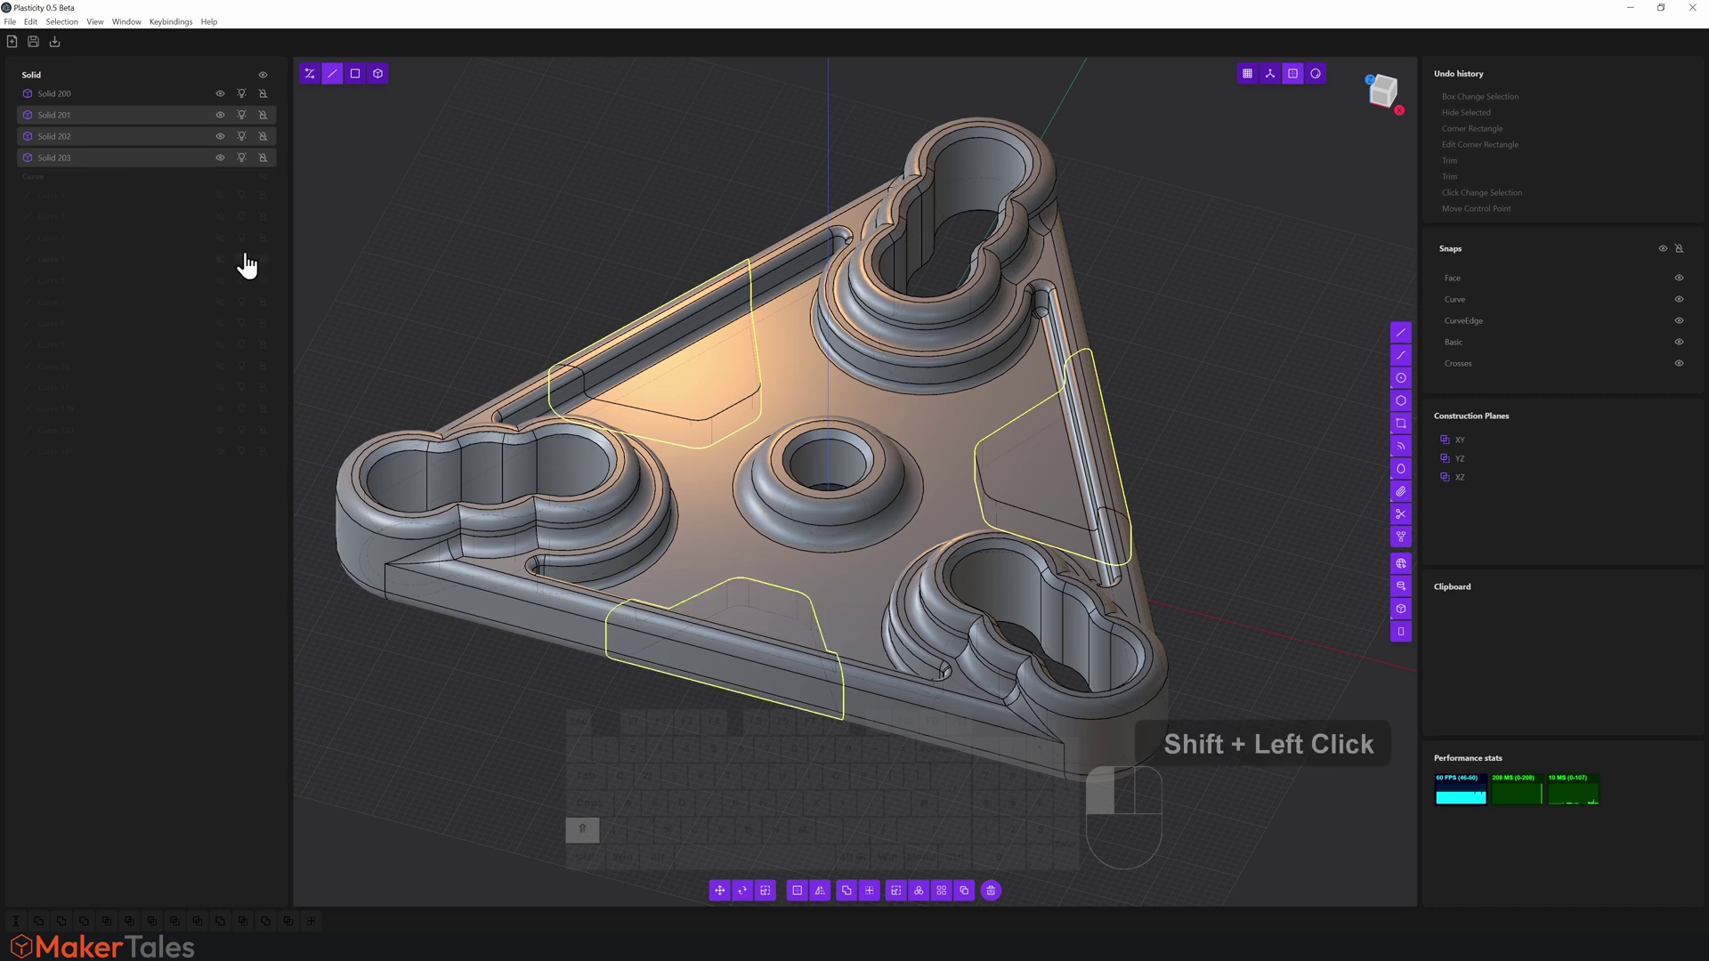
key(x)
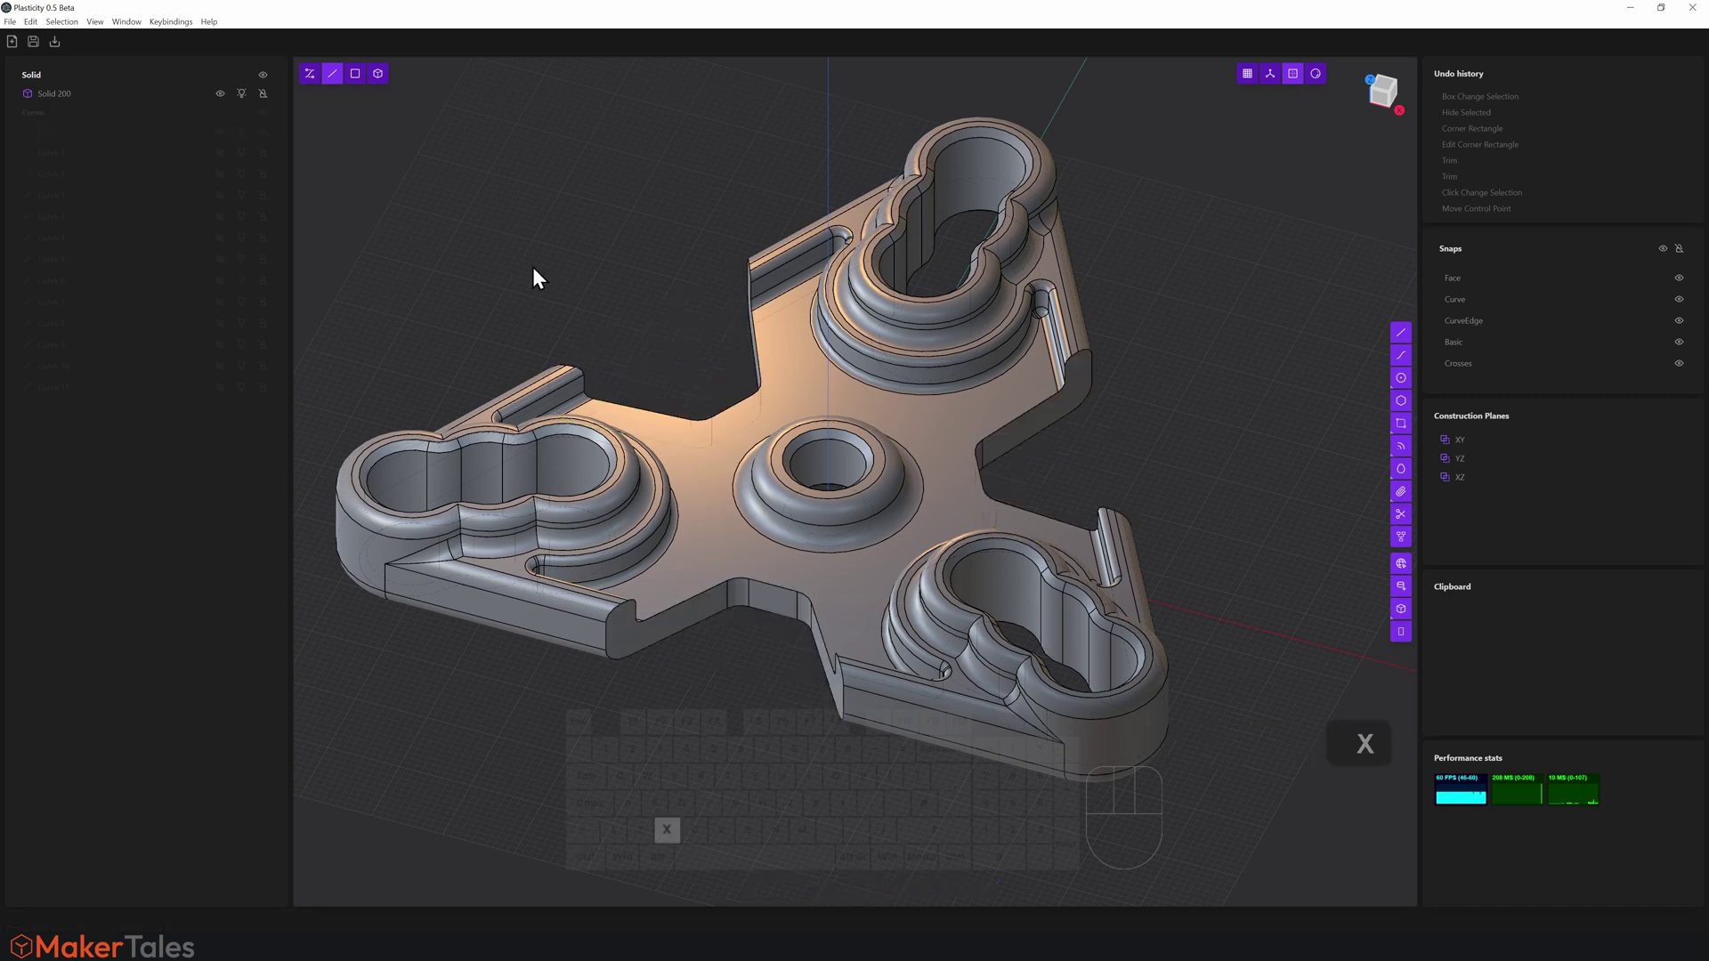
middle_drag(635, 373, 796, 228)
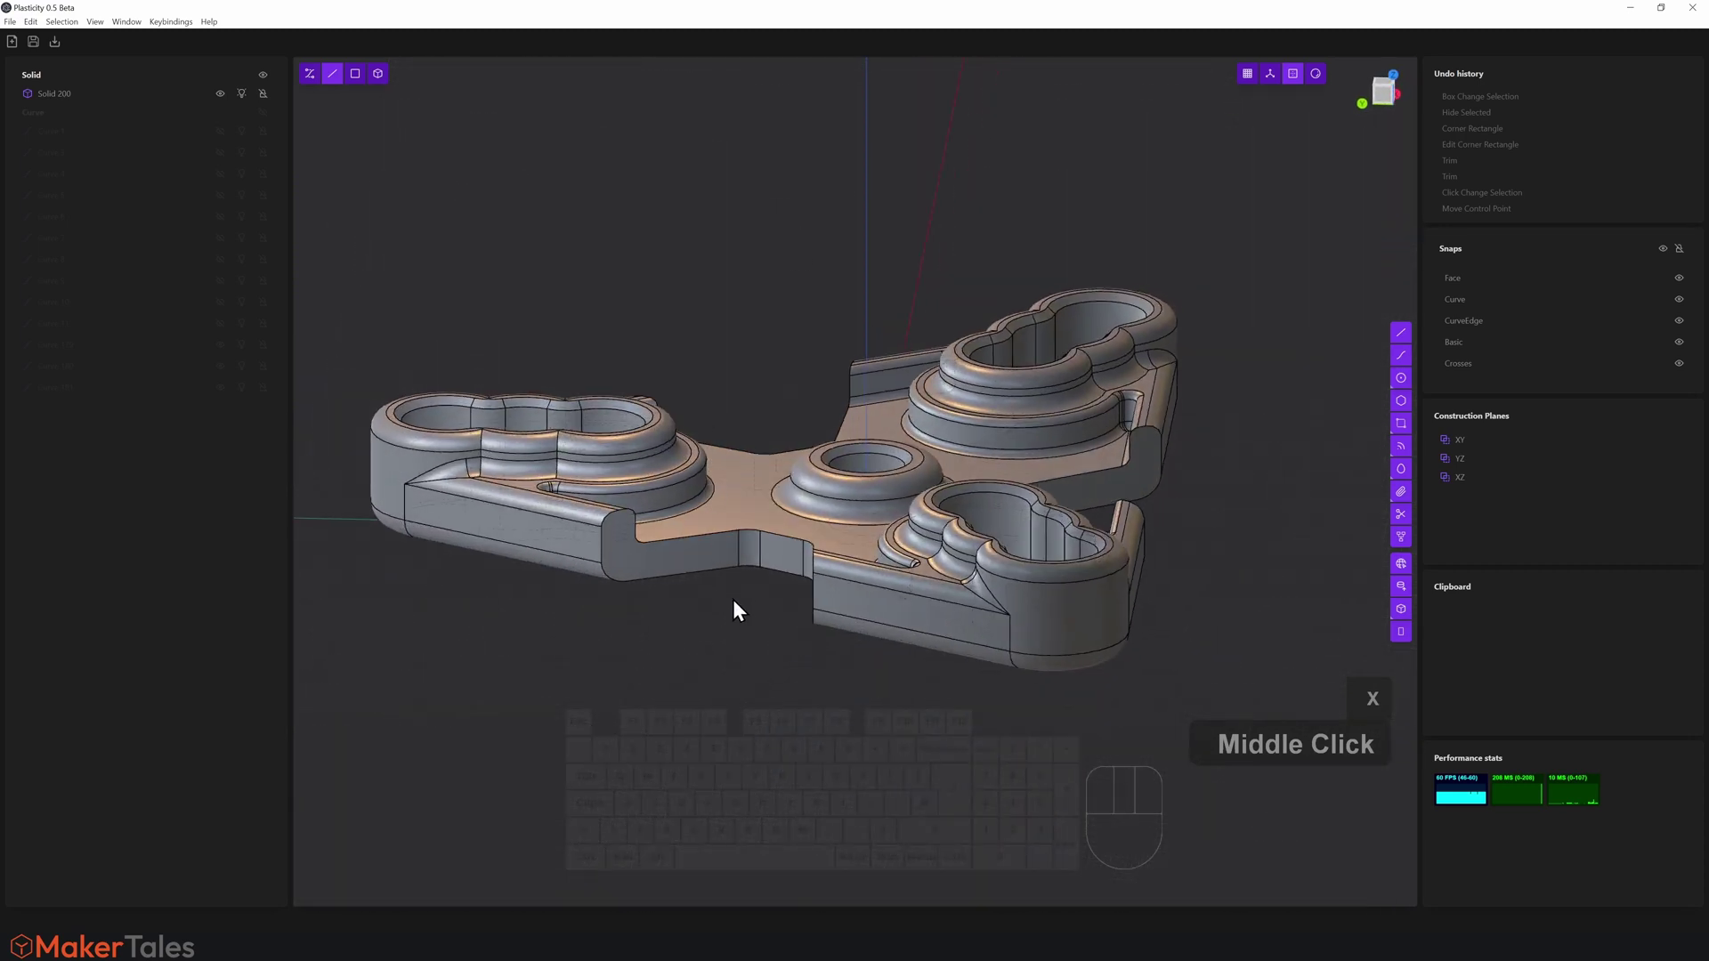
Fillet the three inner V-notch edges between the arms with radius 1.00
click(789, 541)
key(f)
middle_drag(788, 541, 916, 457)
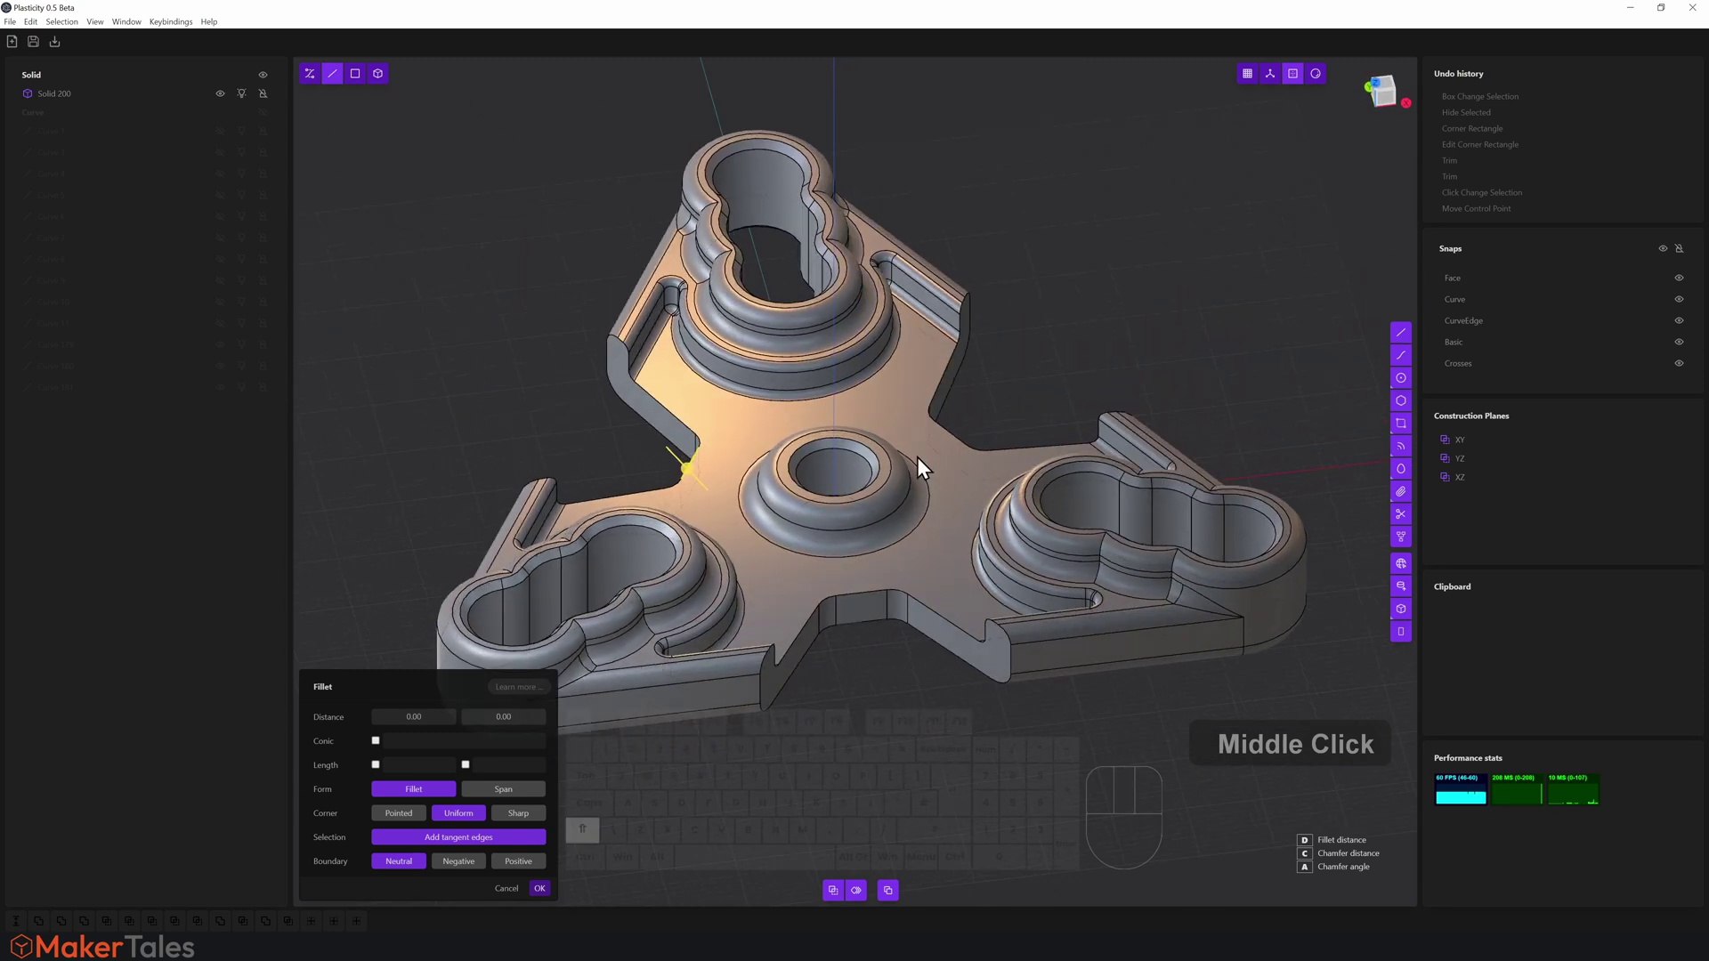
shift+click(950, 440)
shift+click(872, 593)
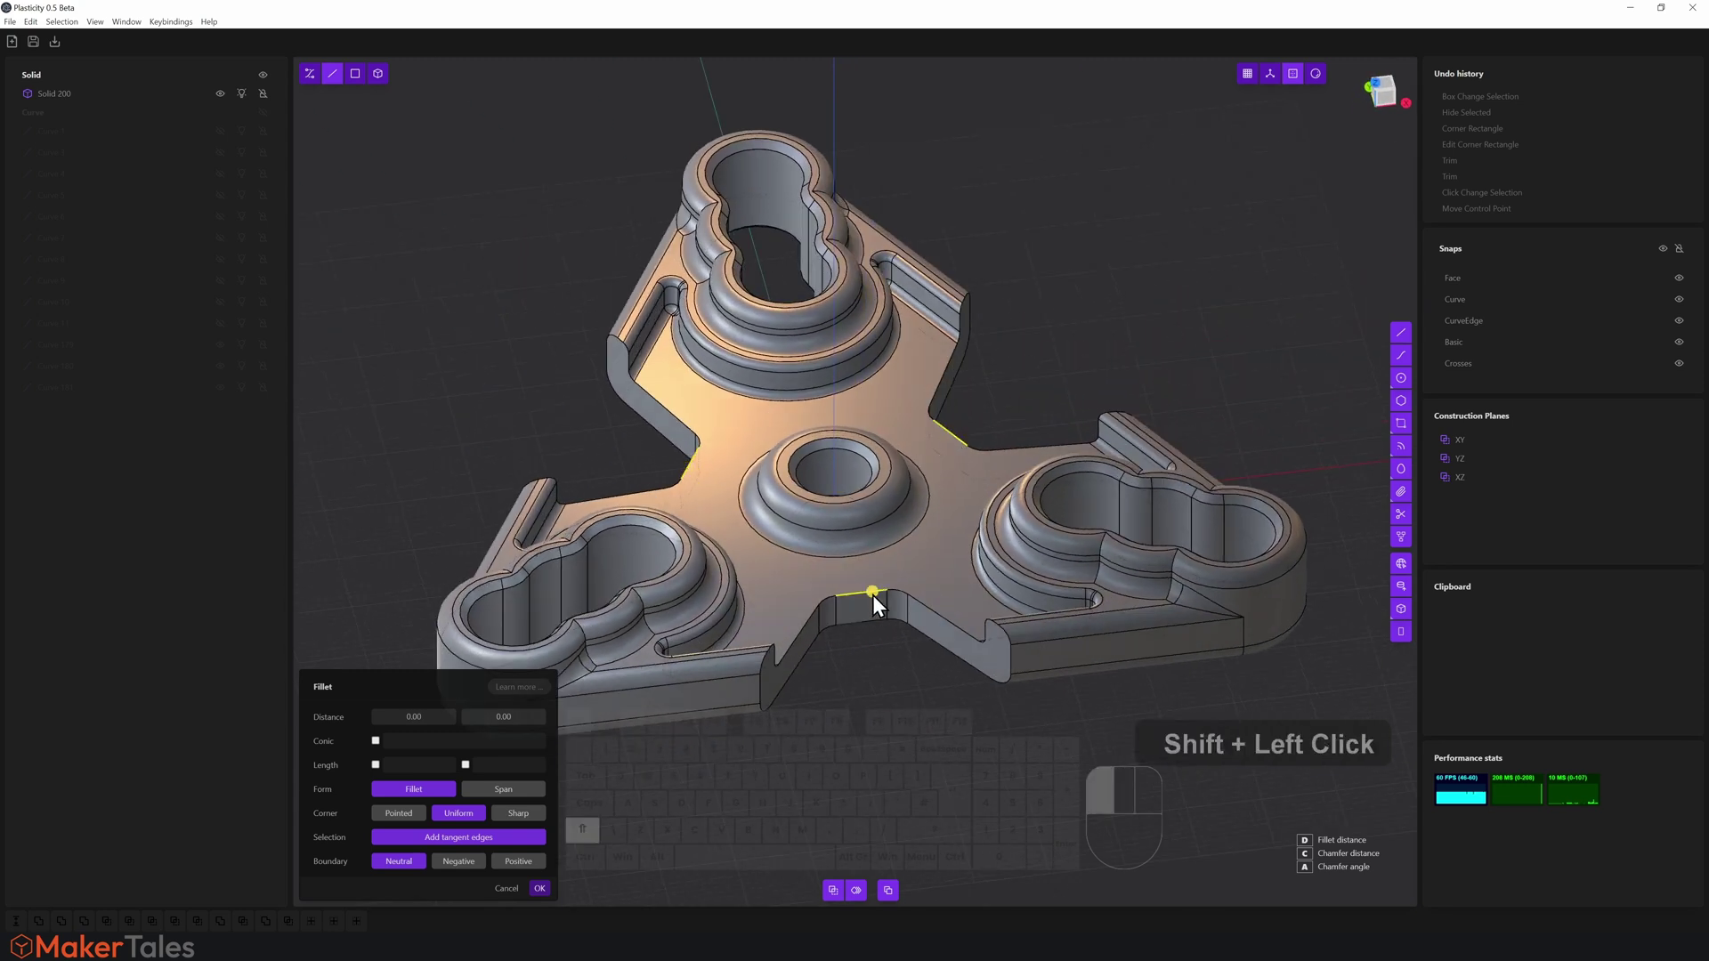
middle_drag(869, 591, 1014, 546)
drag(995, 530, 1004, 531)
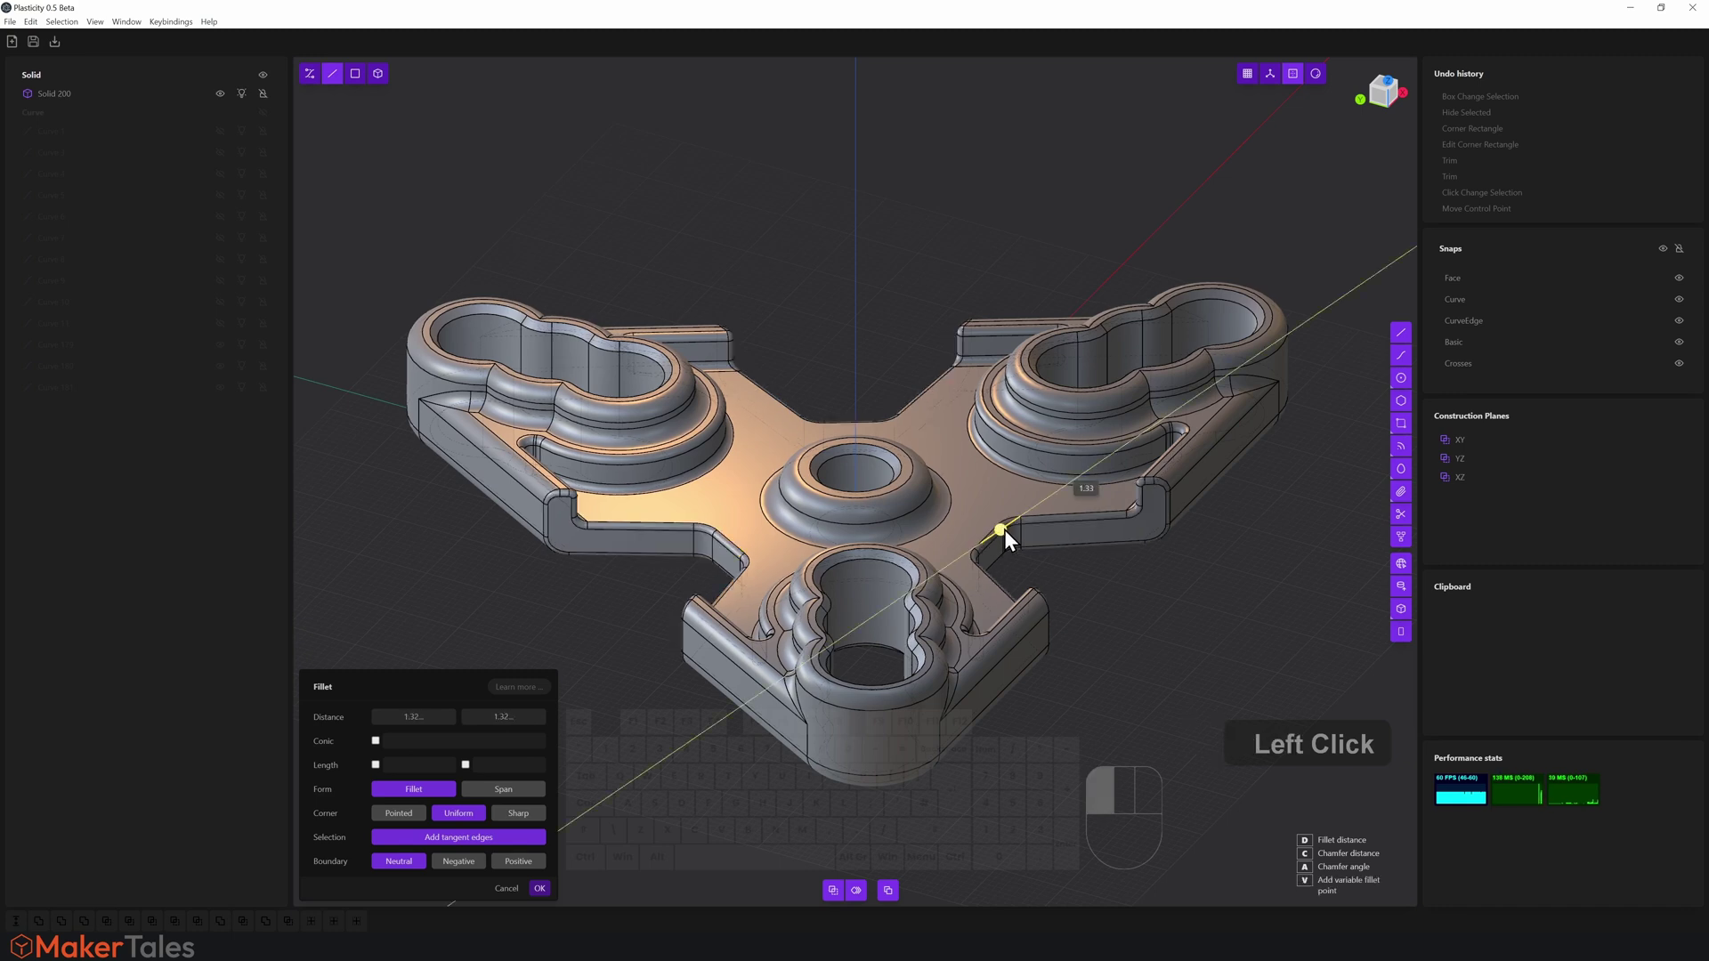
text(1)
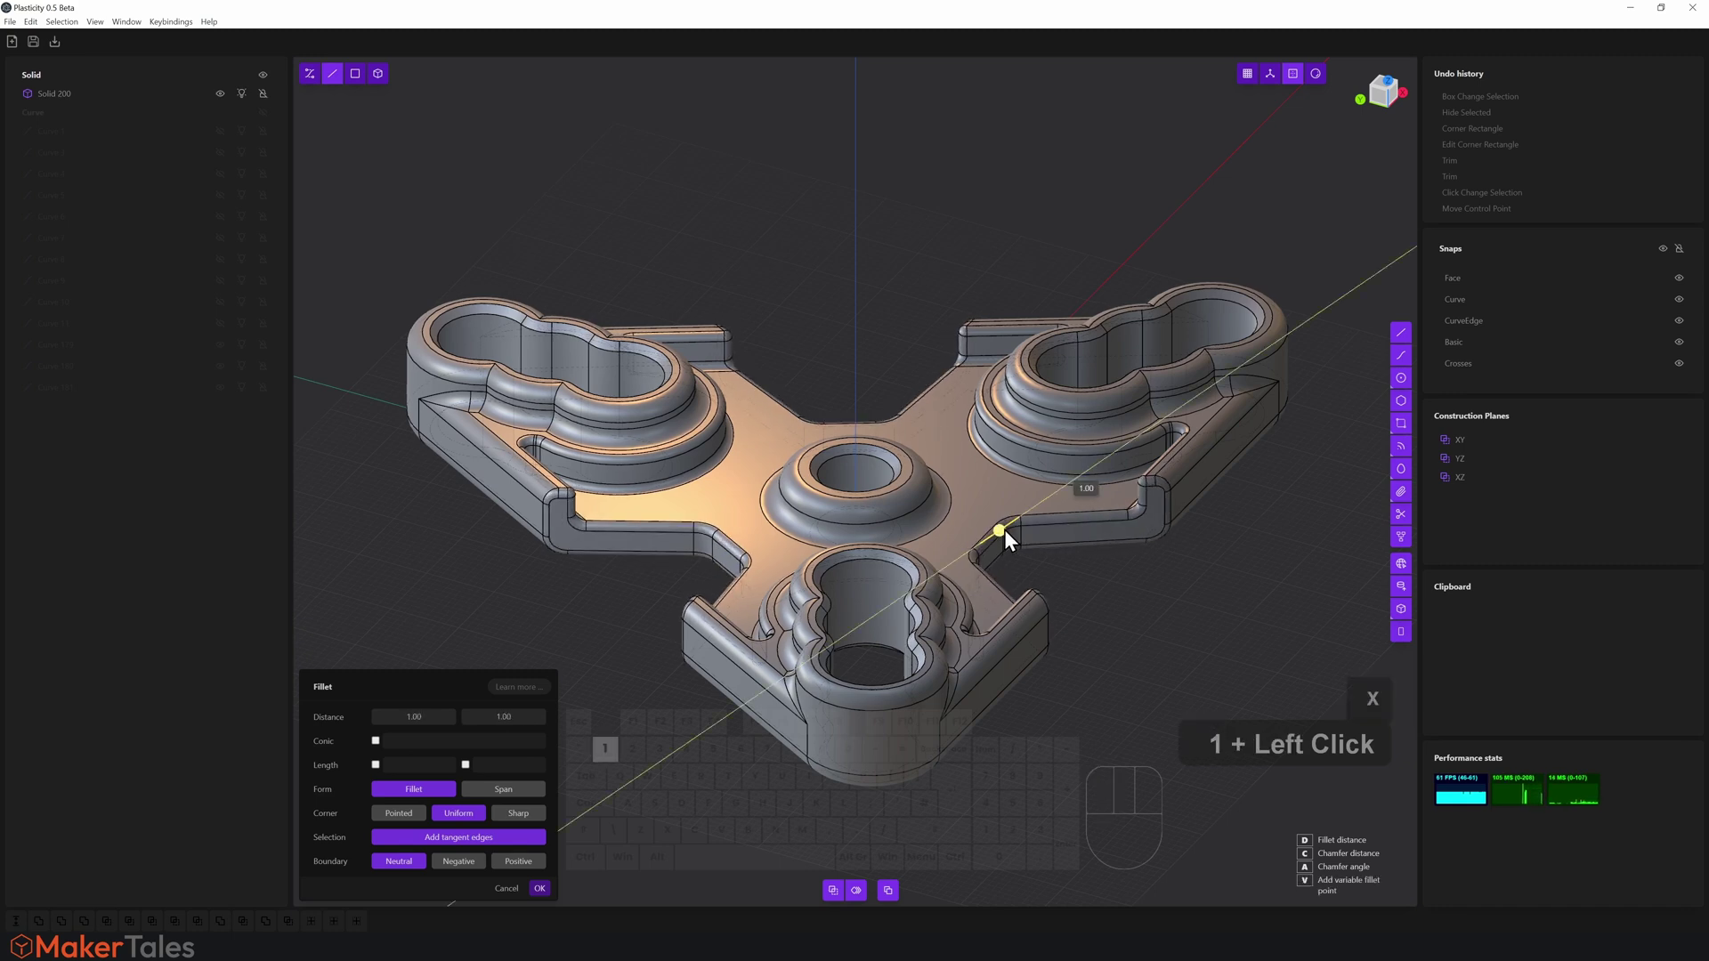
right_click(1125, 594)
middle_drag(1125, 592, 1039, 554)
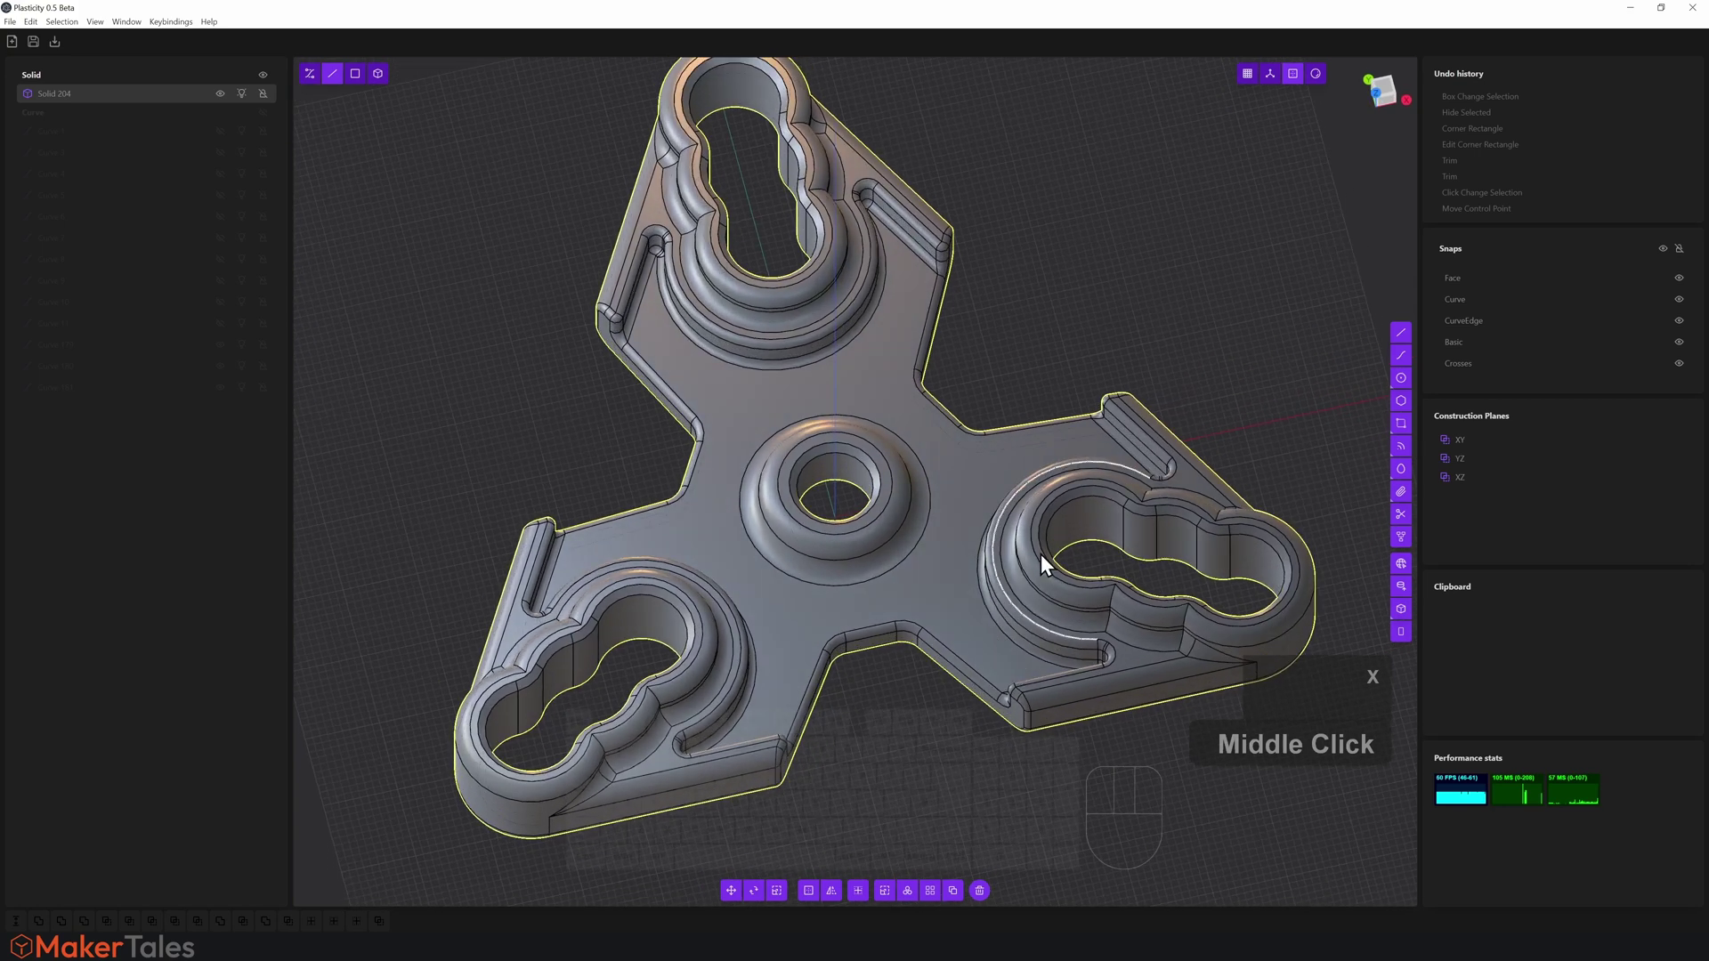
Give the spinner solid the glossy red viewport material and view it from the front
right_click(1316, 74)
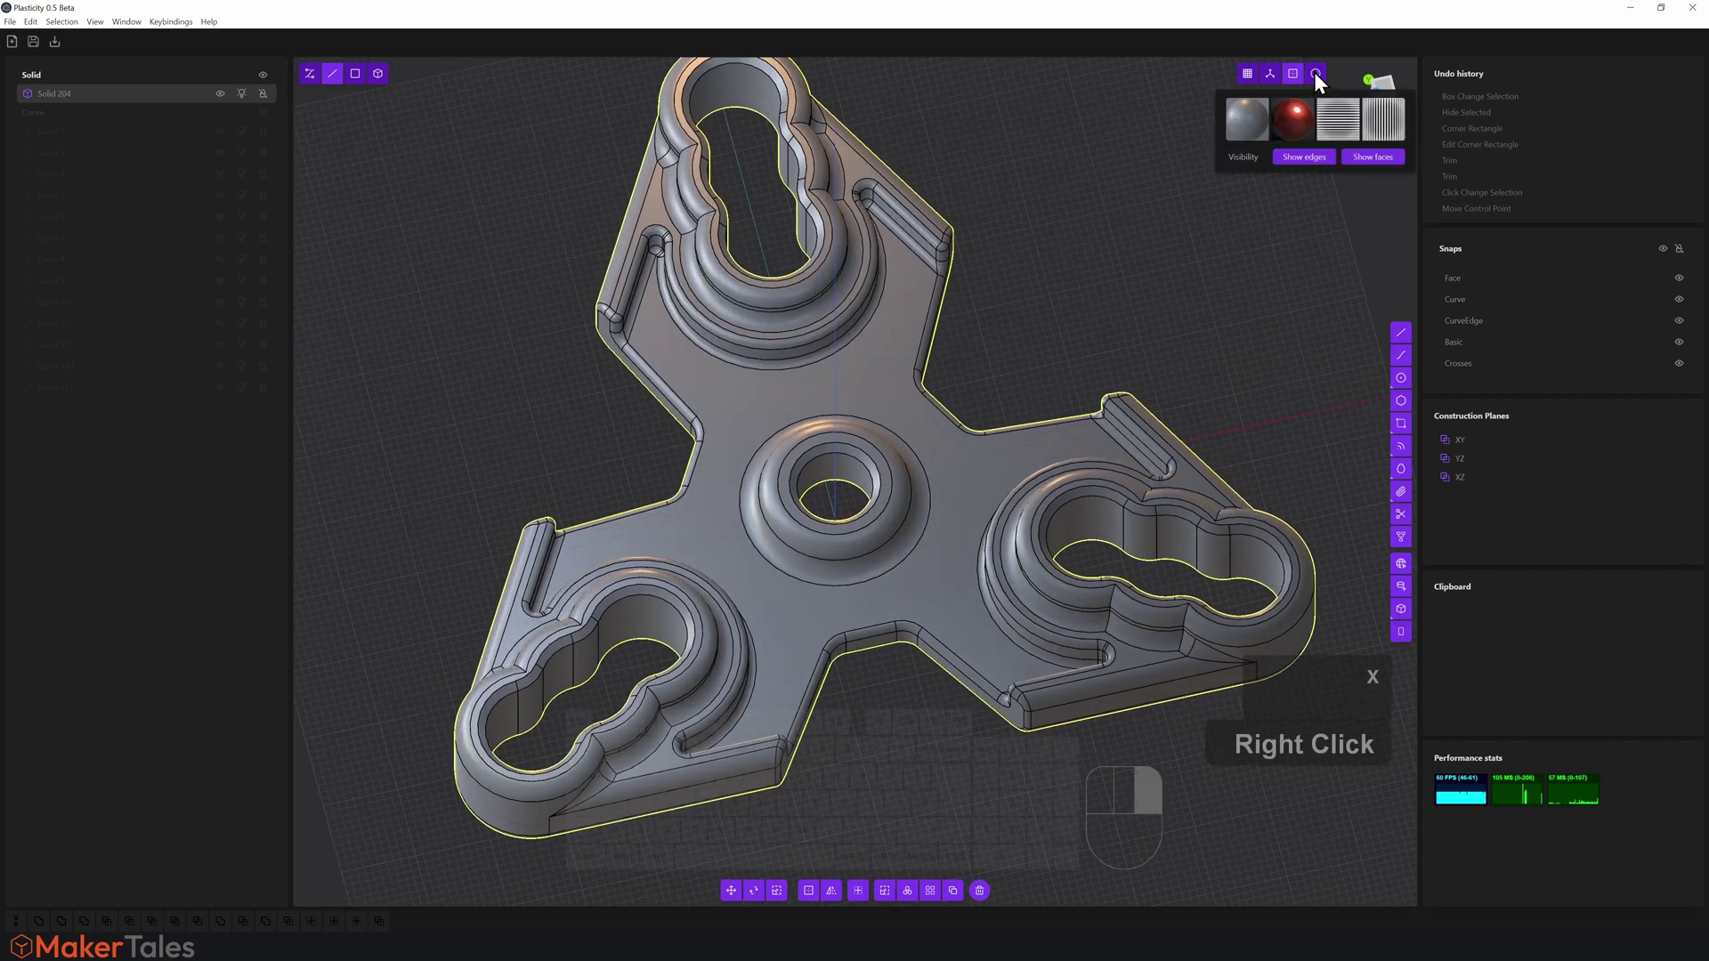
click(1294, 123)
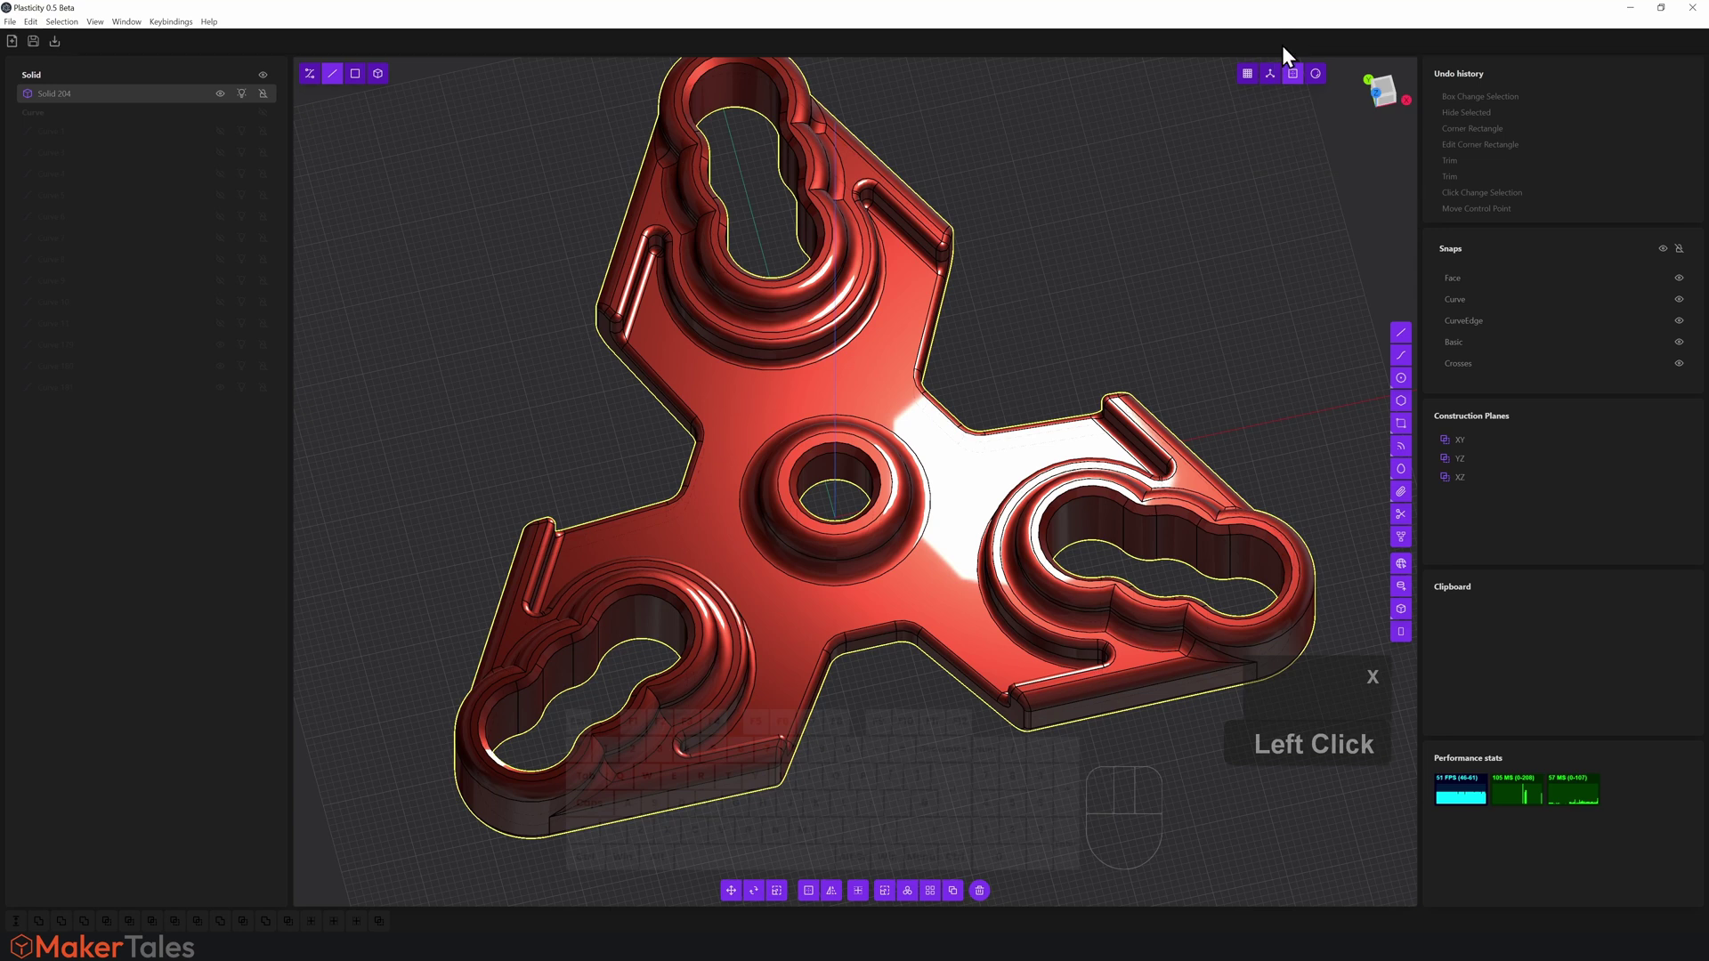
right_click(1315, 74)
click(1309, 134)
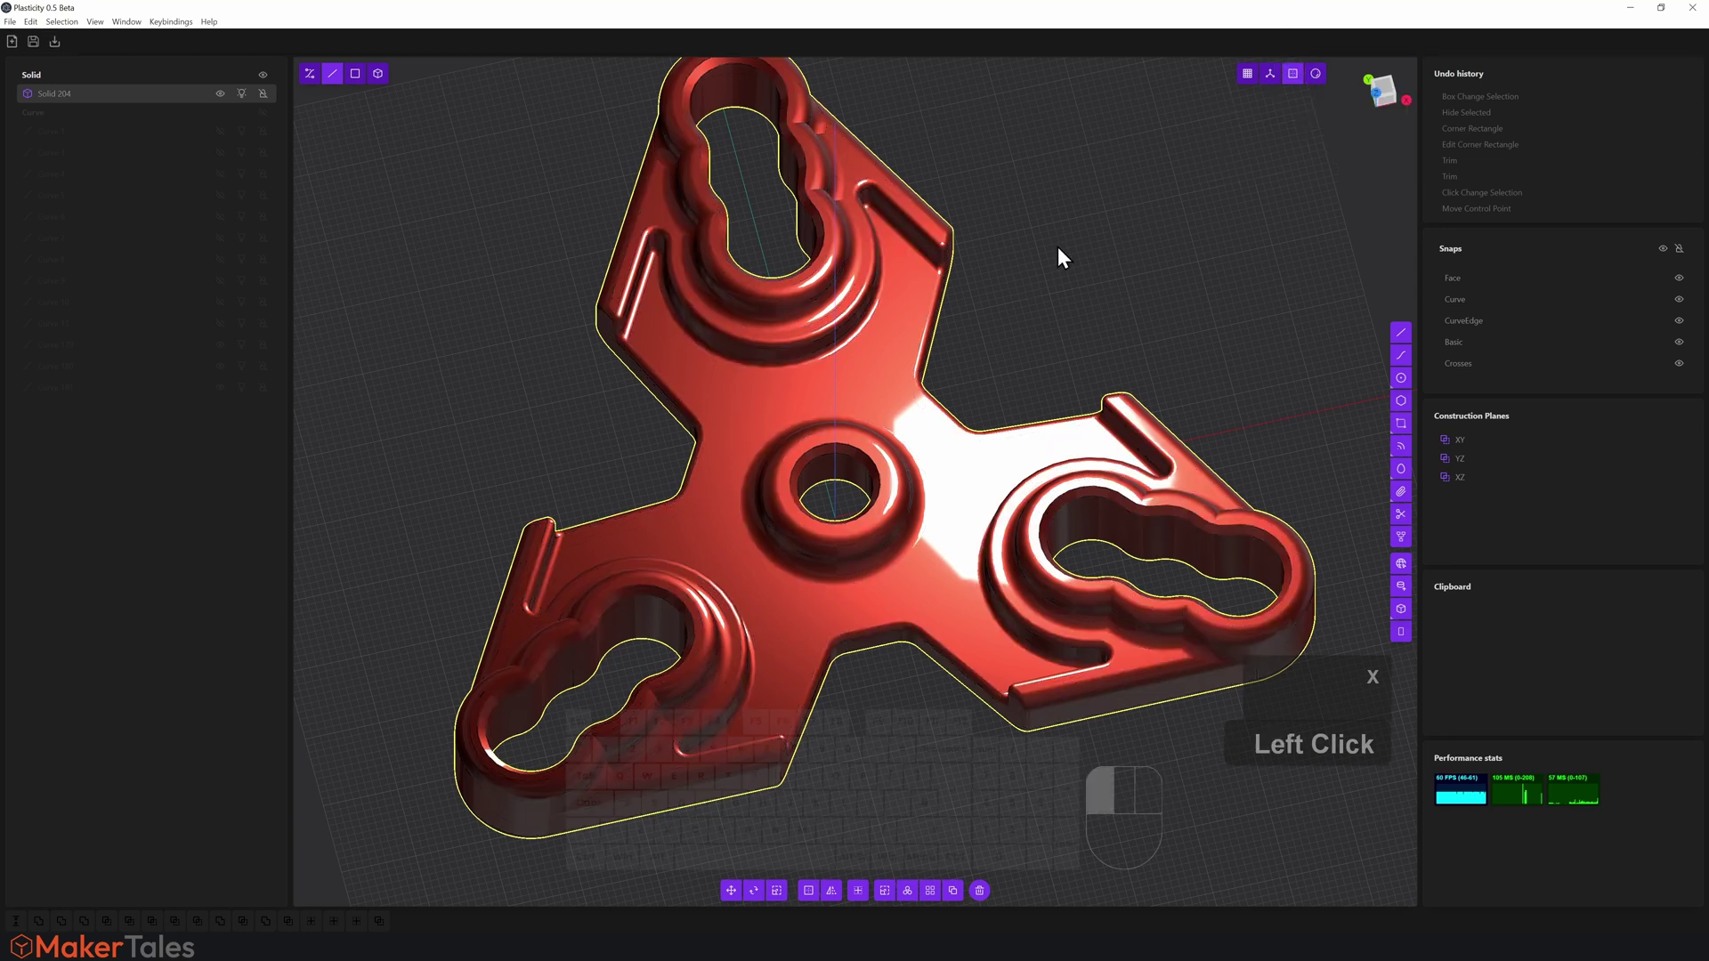
middle_drag(1054, 272, 1077, 317)
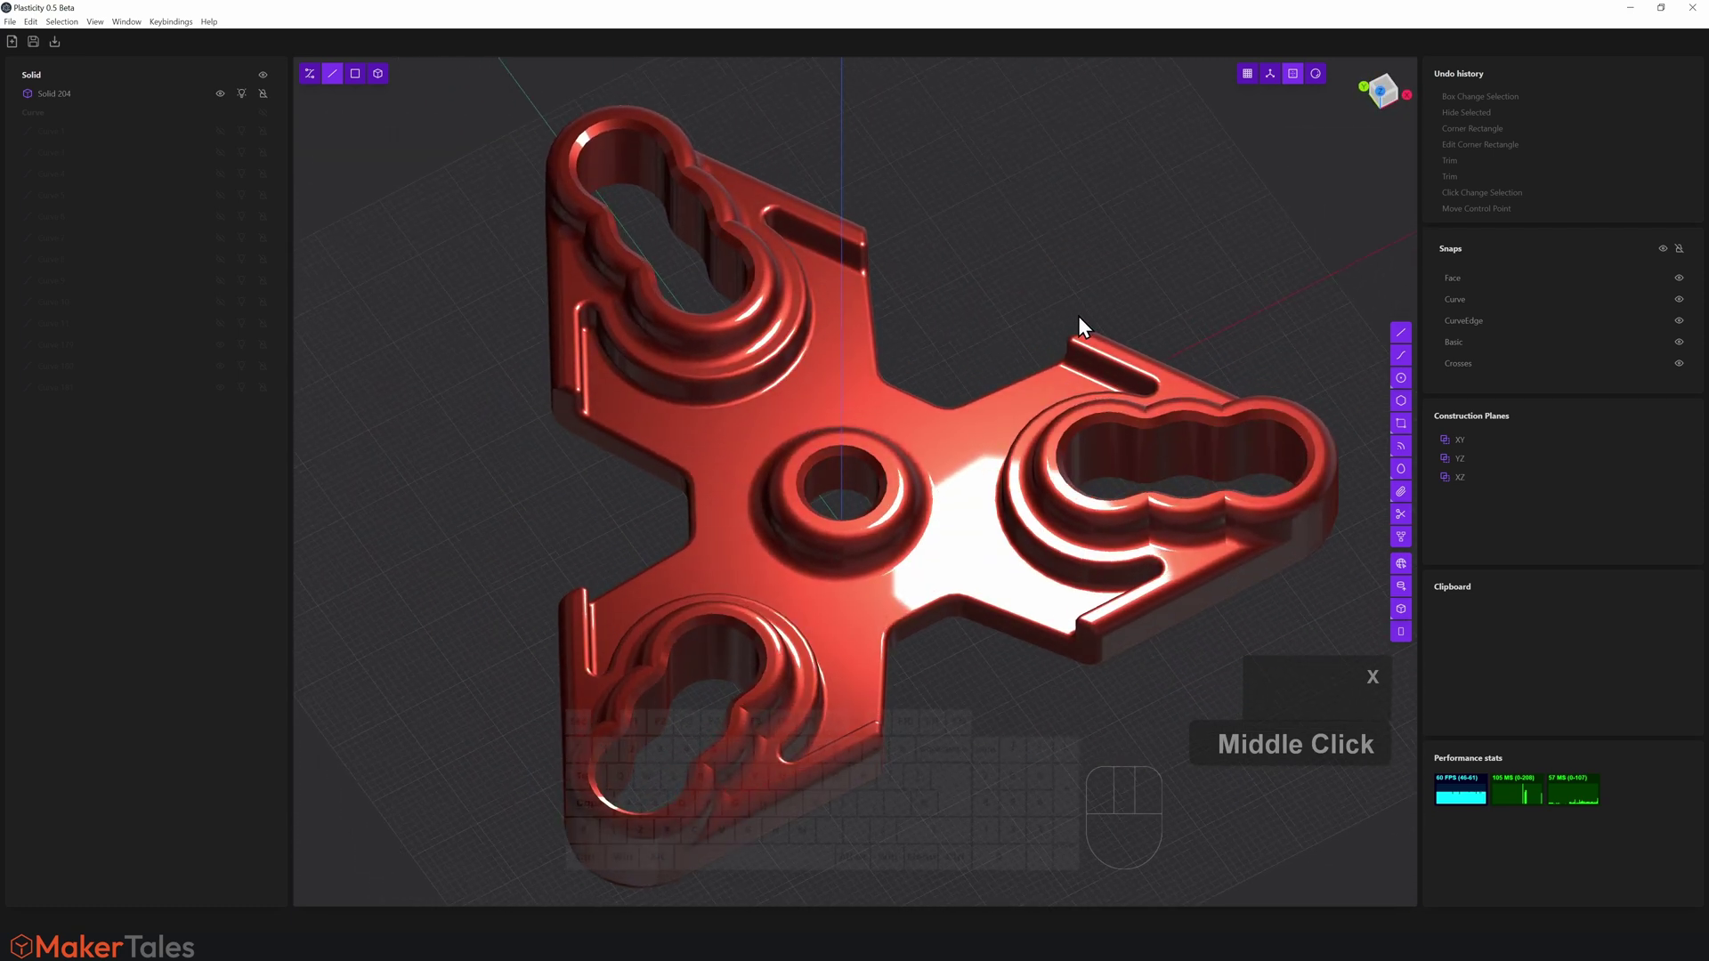